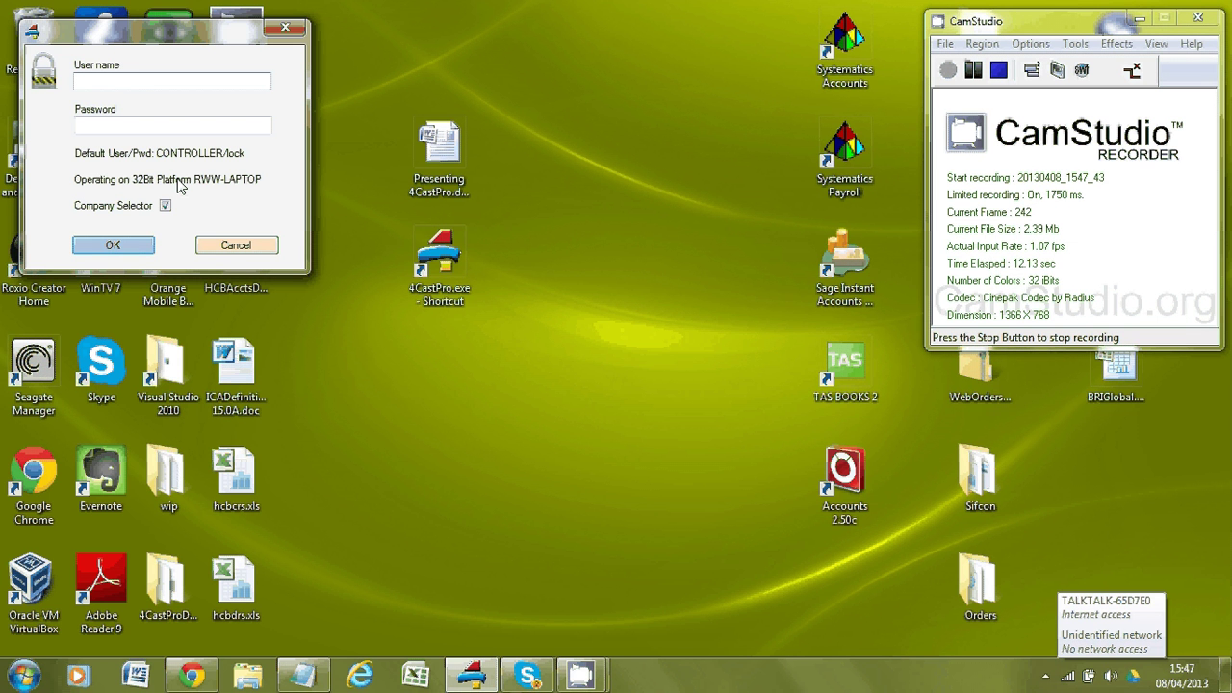
Log in with the company selector enabled and open the PlantestL.mdb company database.
left_click(114, 244)
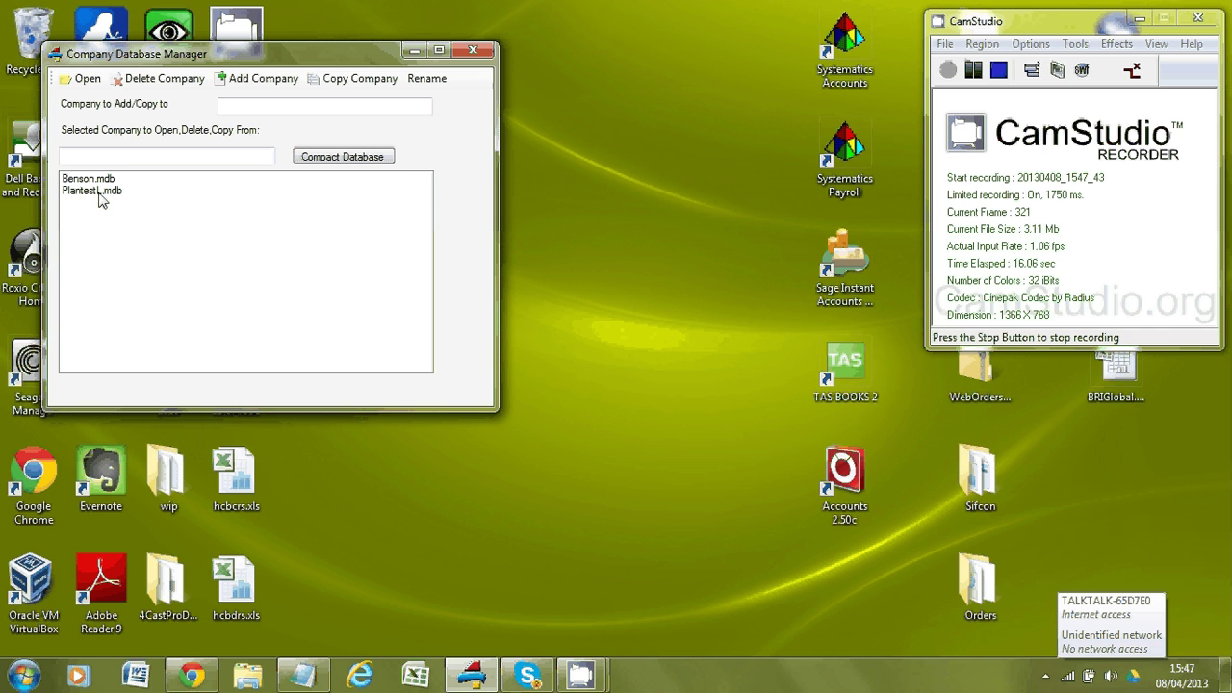
left_click(99, 195)
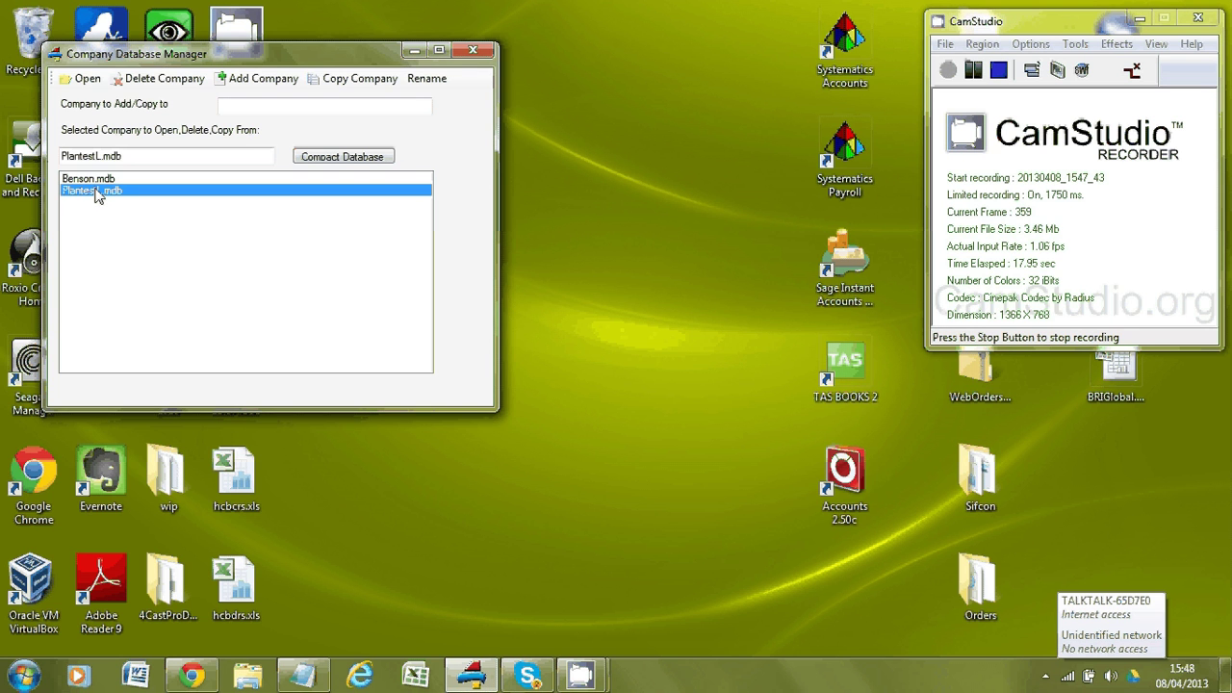
double_click(96, 191)
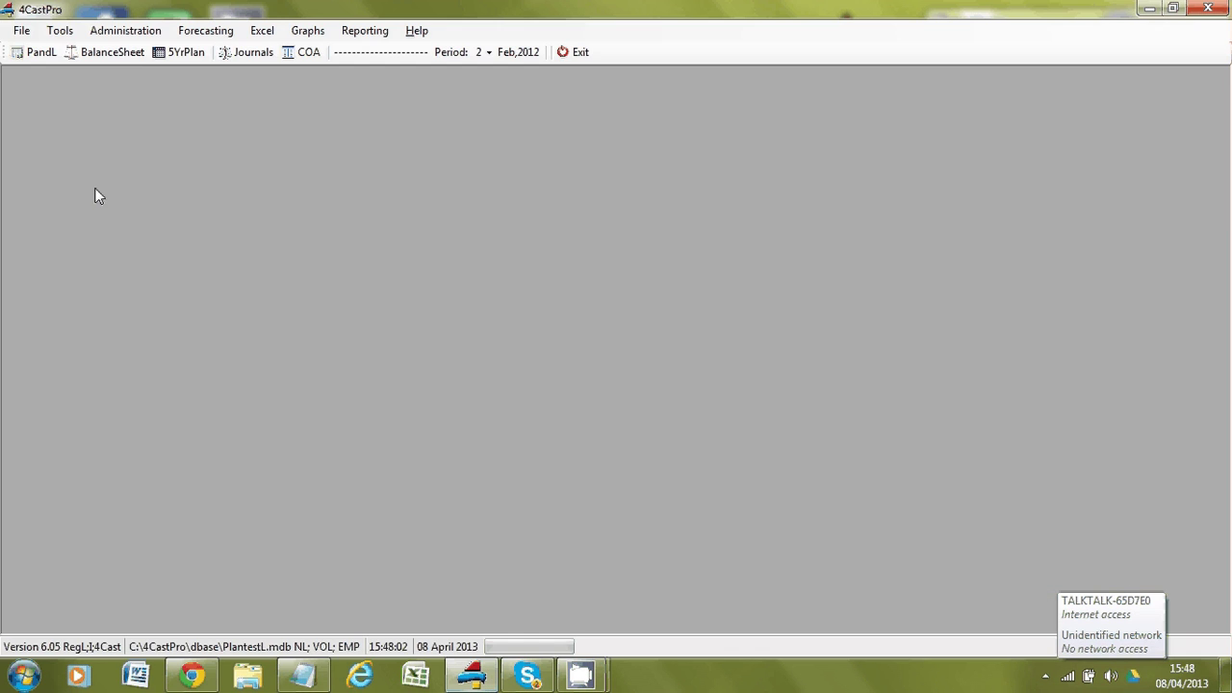
In the balance sheet's Stock detail, set the 002FCT Stock Valuation to 15 for June and July 2012, and return to the balance sheet.
left_click(129, 55)
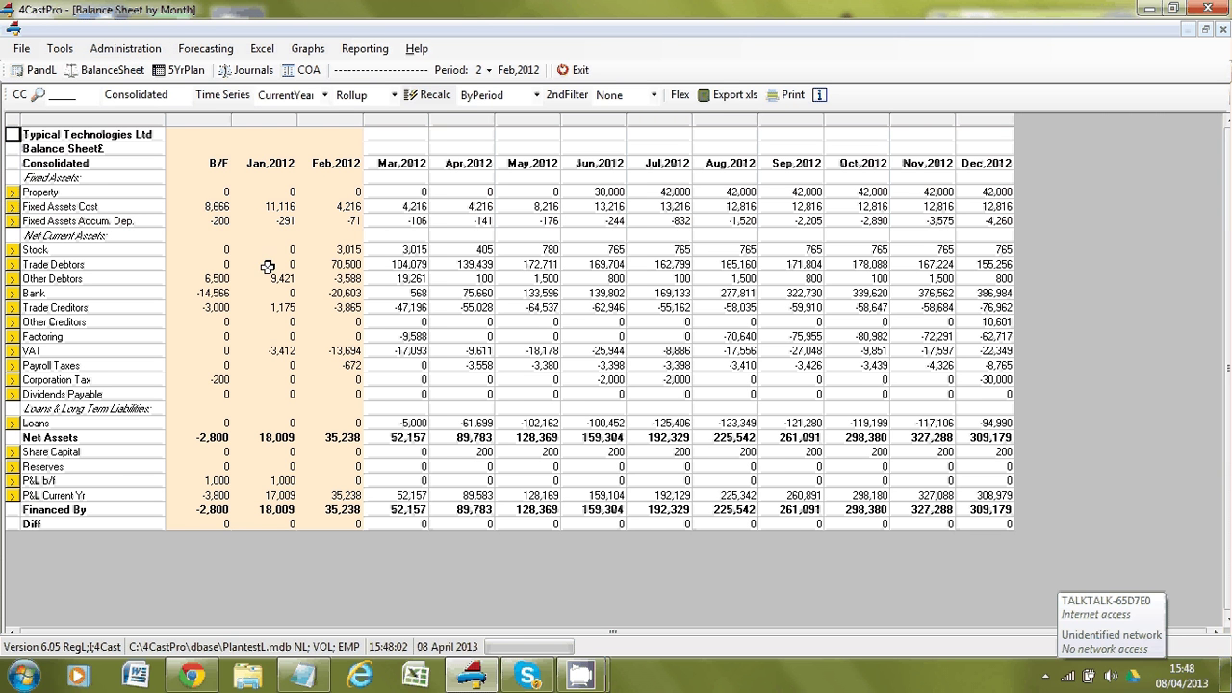
left_click(13, 251)
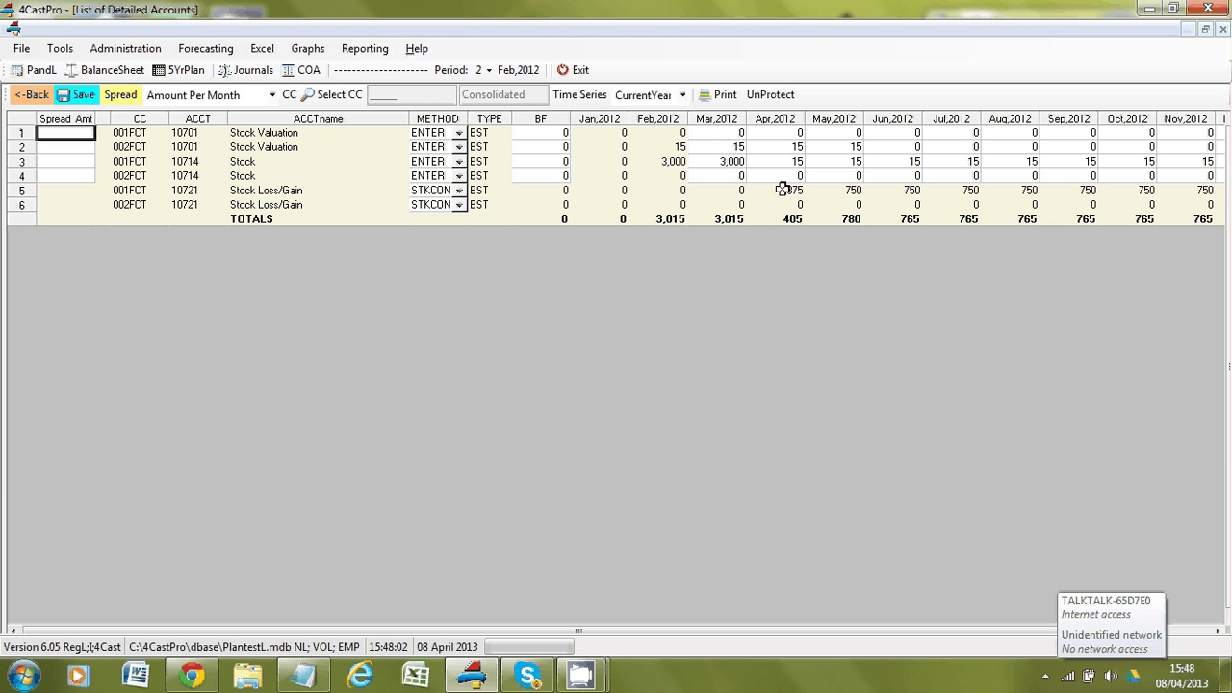
left_click(855, 150)
key("Right")
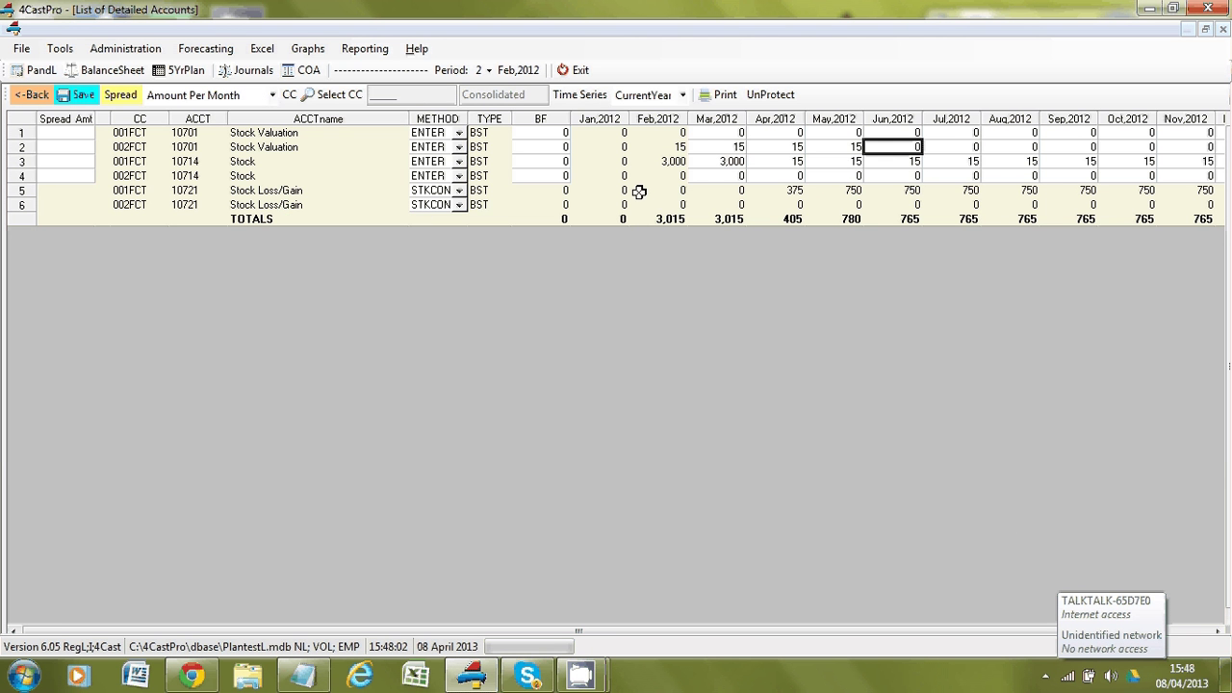
type("15")
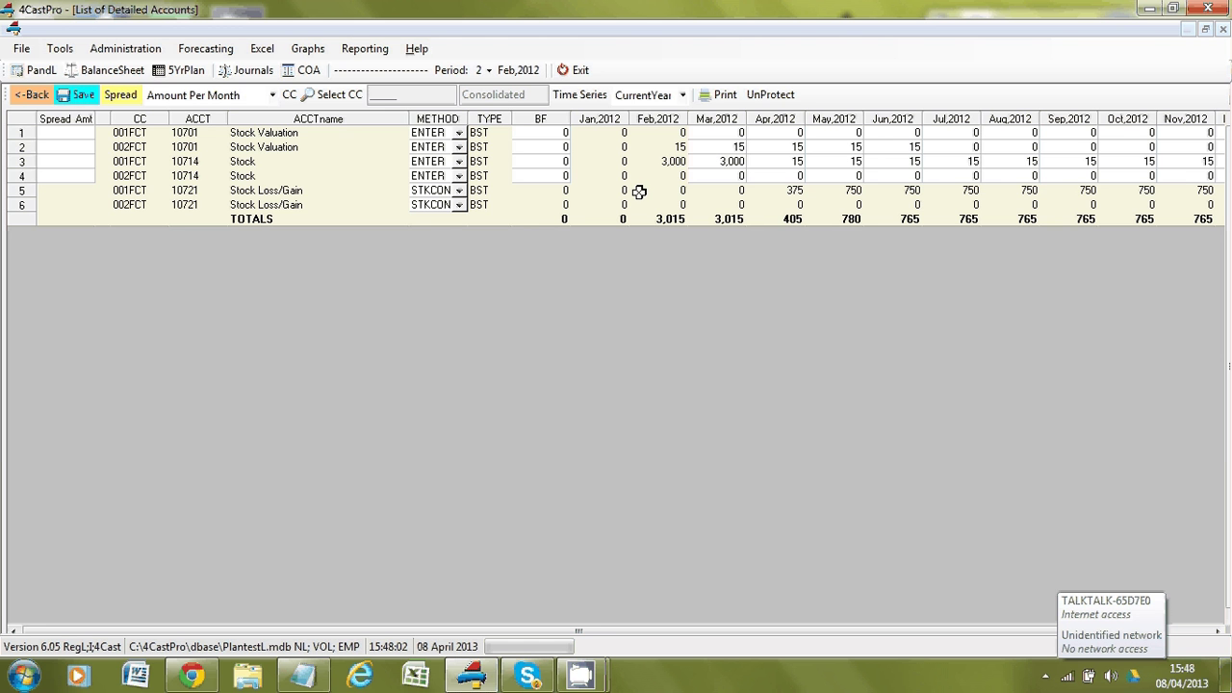
left_click(945, 149)
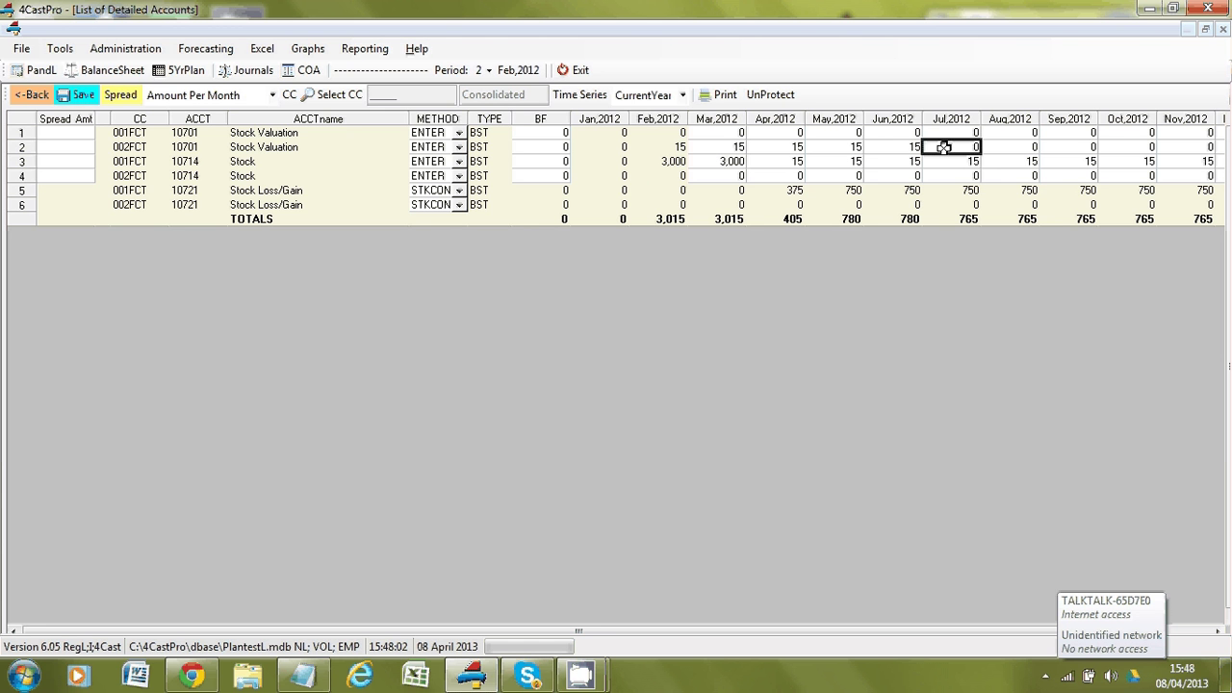
type("15")
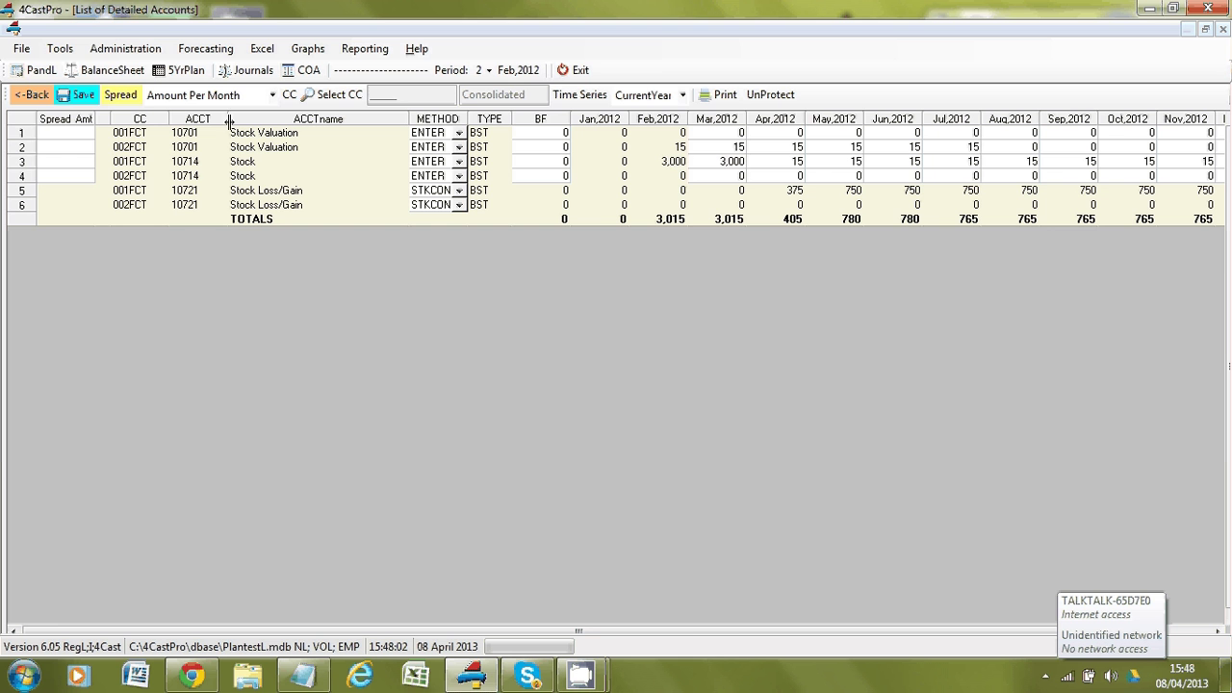
left_click(36, 96)
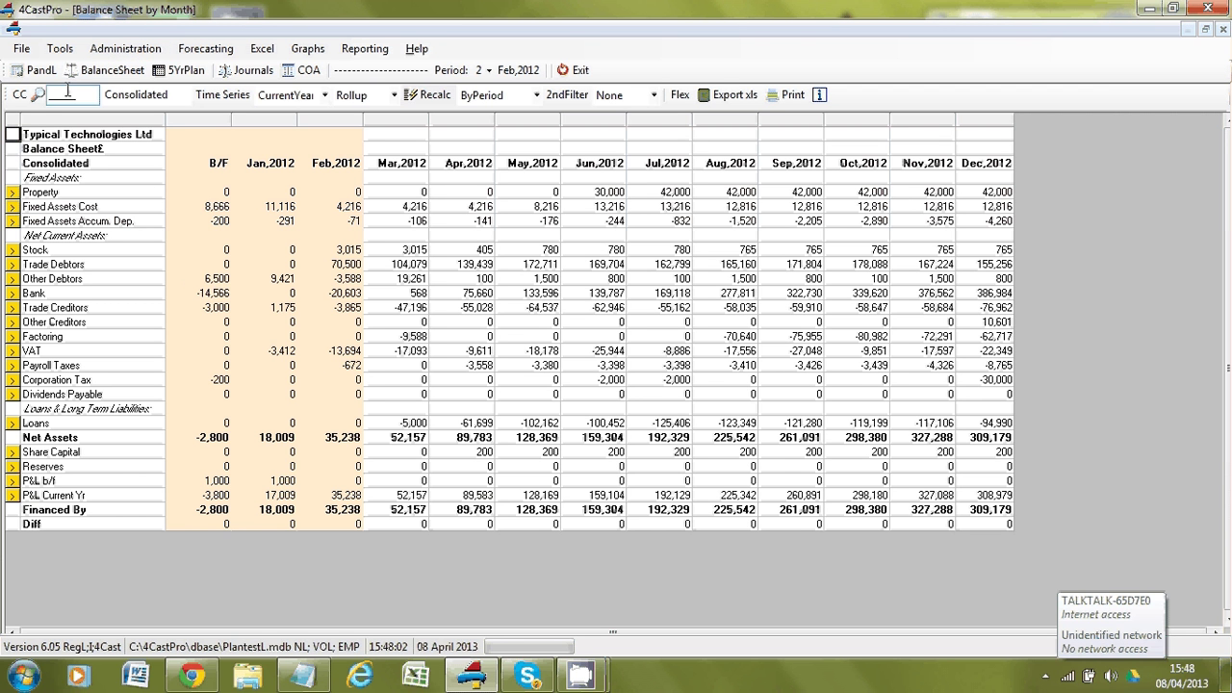
Review the Balance Sheet Assumptions for default days and the fixed asset matrix, checking the 002FCT Equipment depreciation accounts and method.
left_click(117, 50)
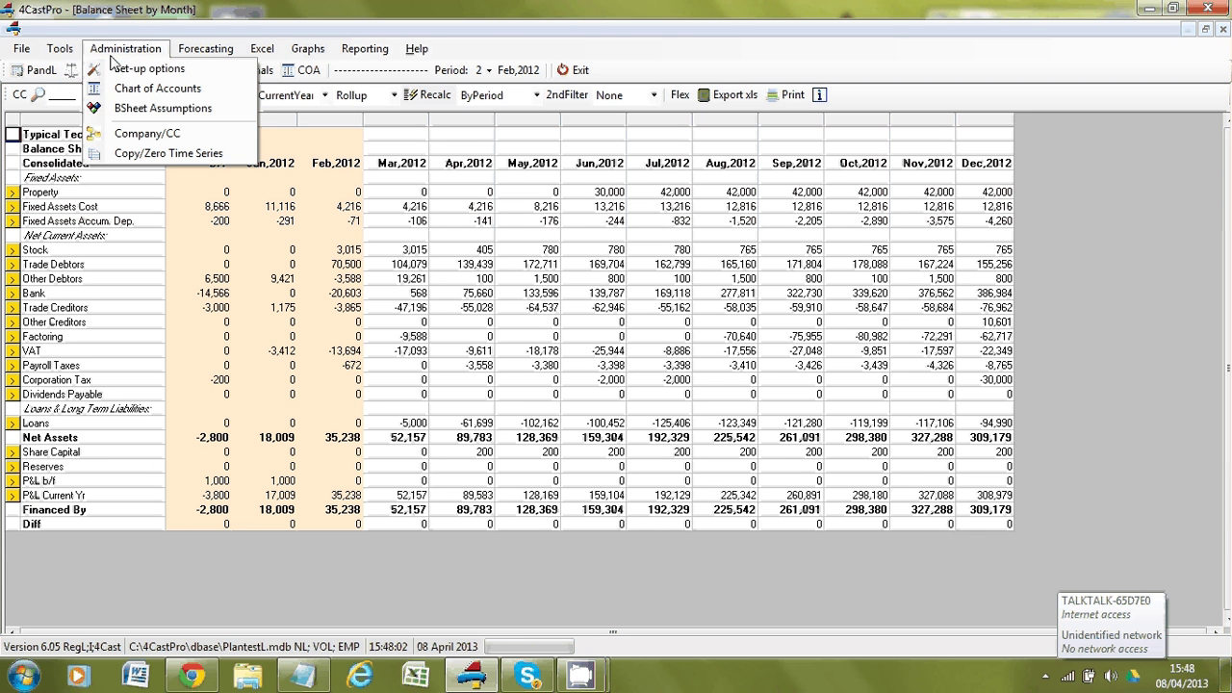
left_click(132, 110)
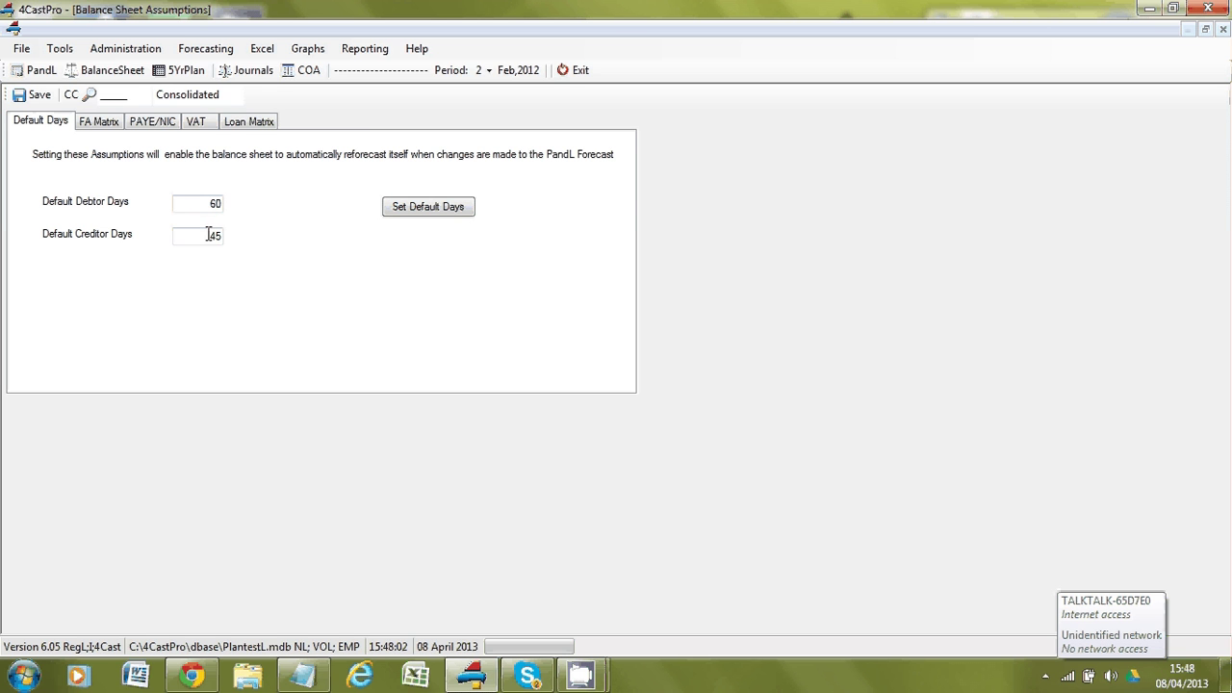
left_click(100, 128)
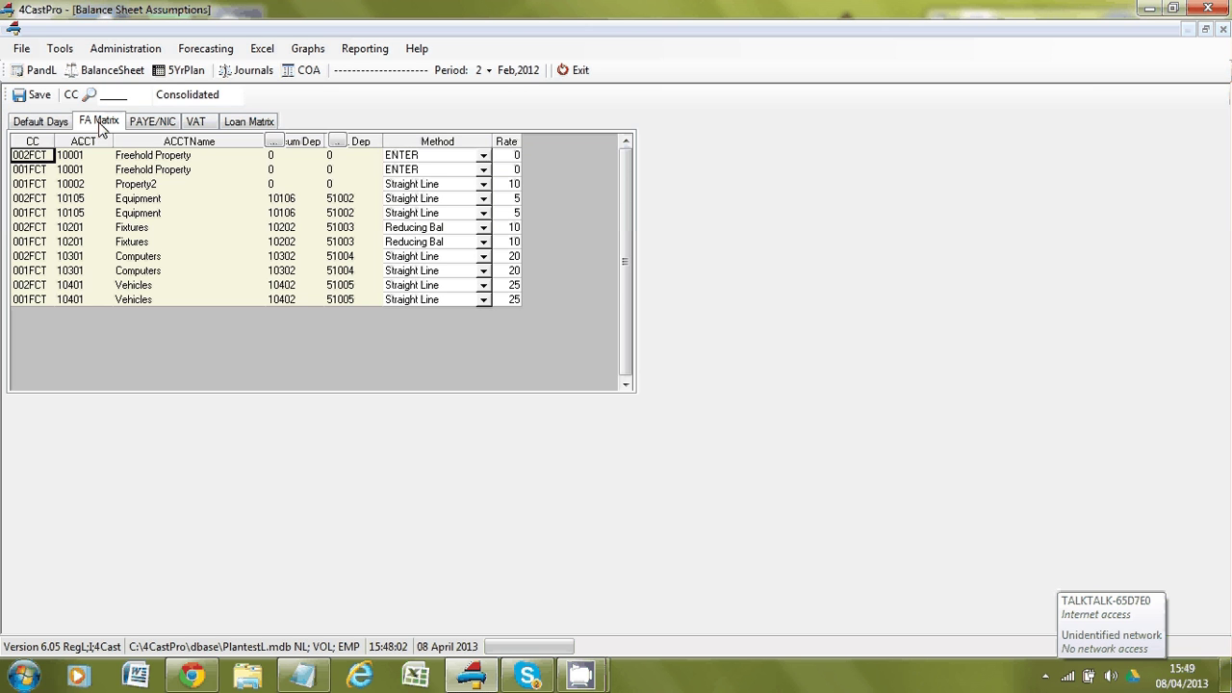
left_click(32, 198)
key("Tab")
key("Tab")
key("Tab")
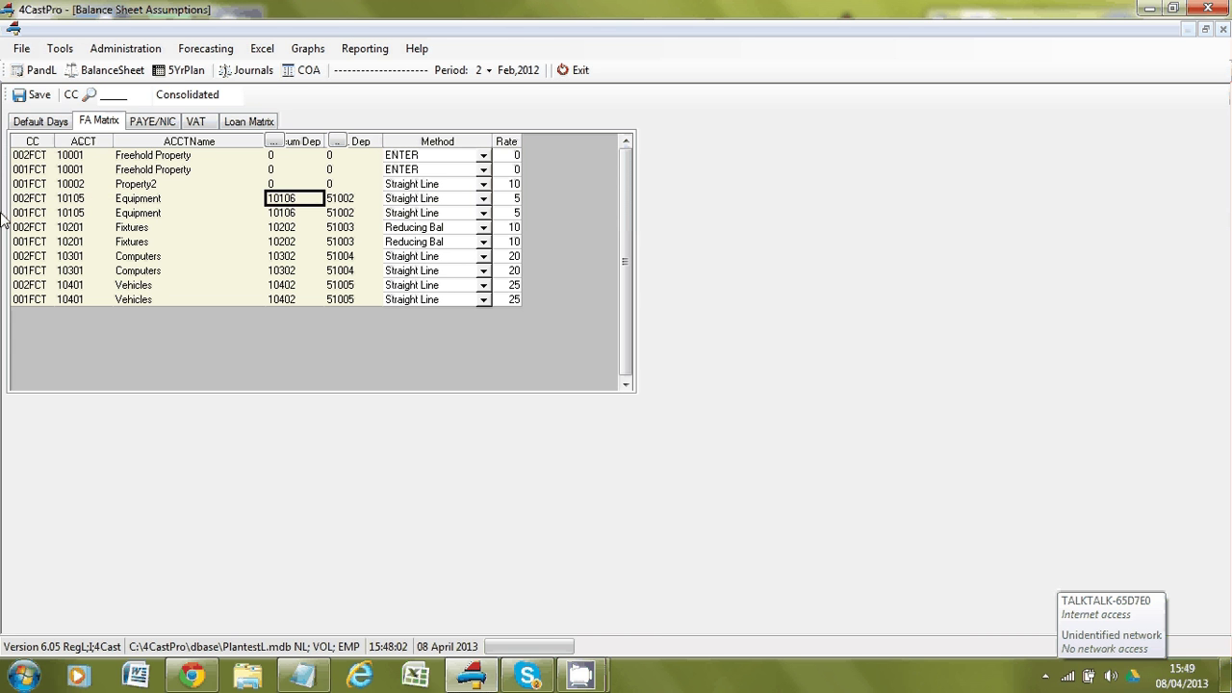
key("Tab")
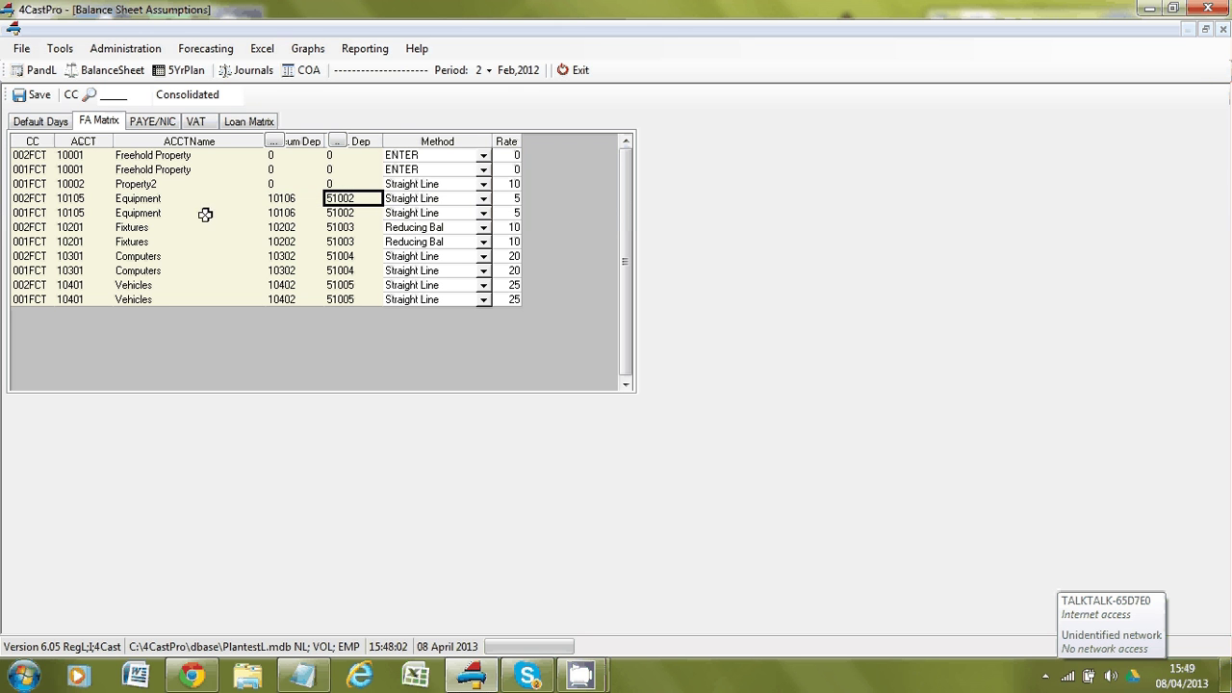
left_click(443, 202)
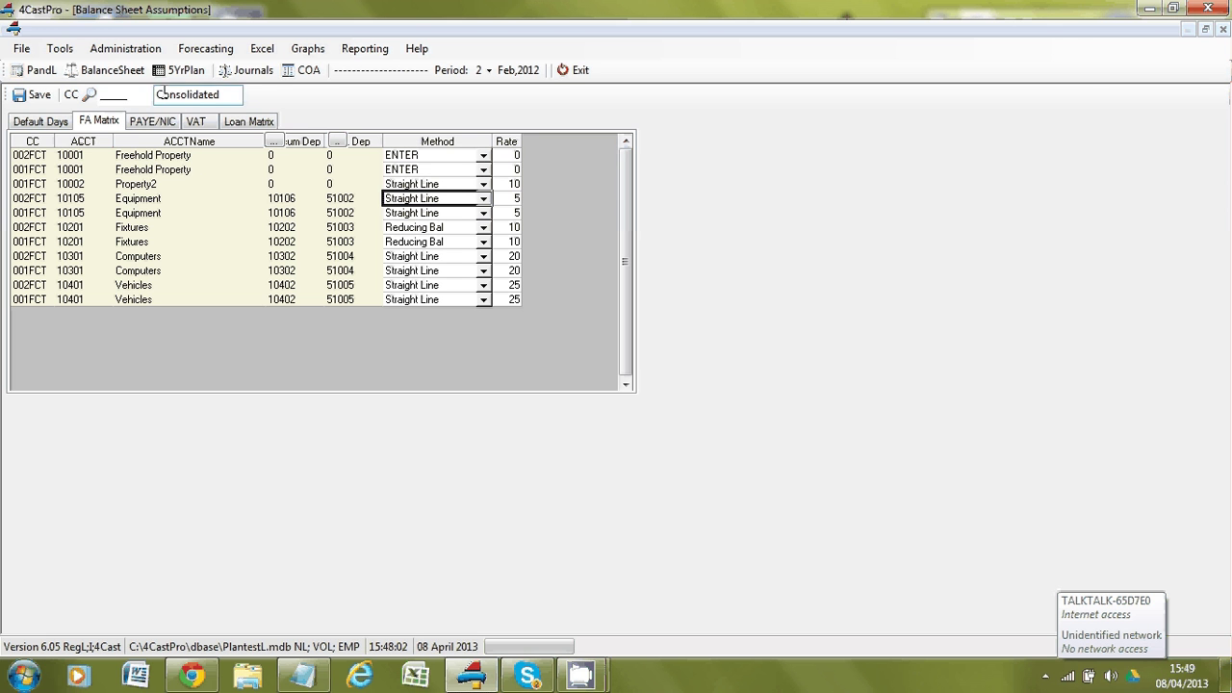
Review the PAYE/NIC assumptions and the VAT assumptions, including the VAT period for 002FCT.
left_click(151, 131)
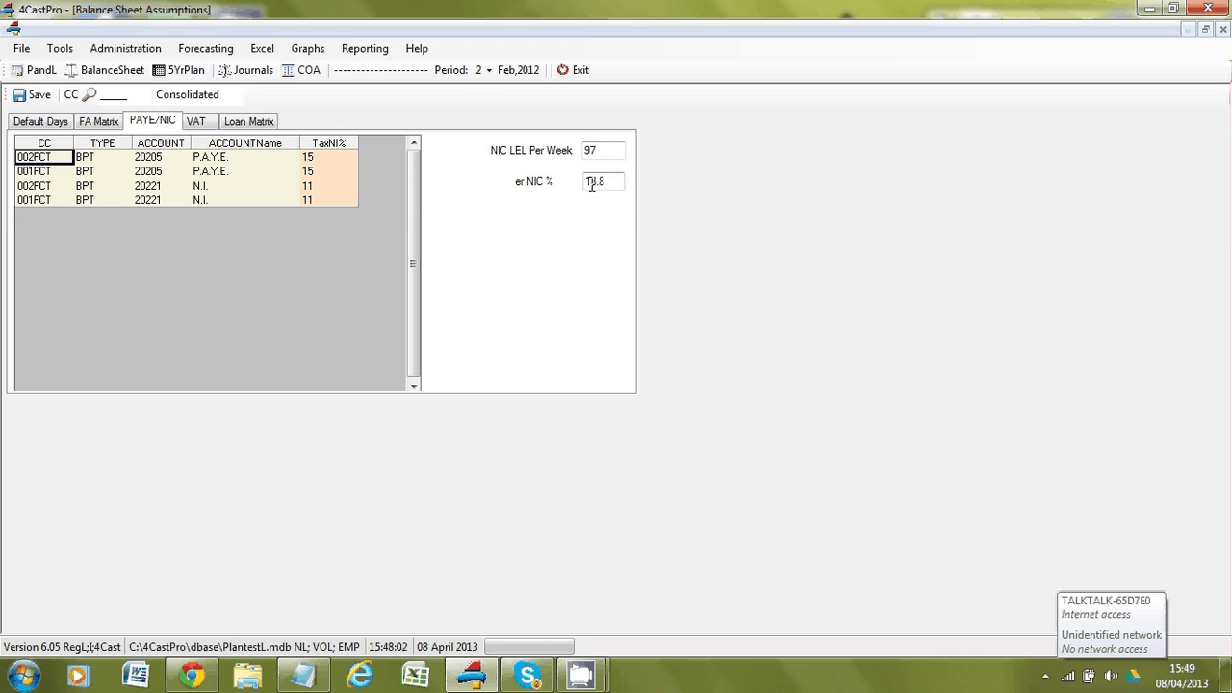
left_click(198, 123)
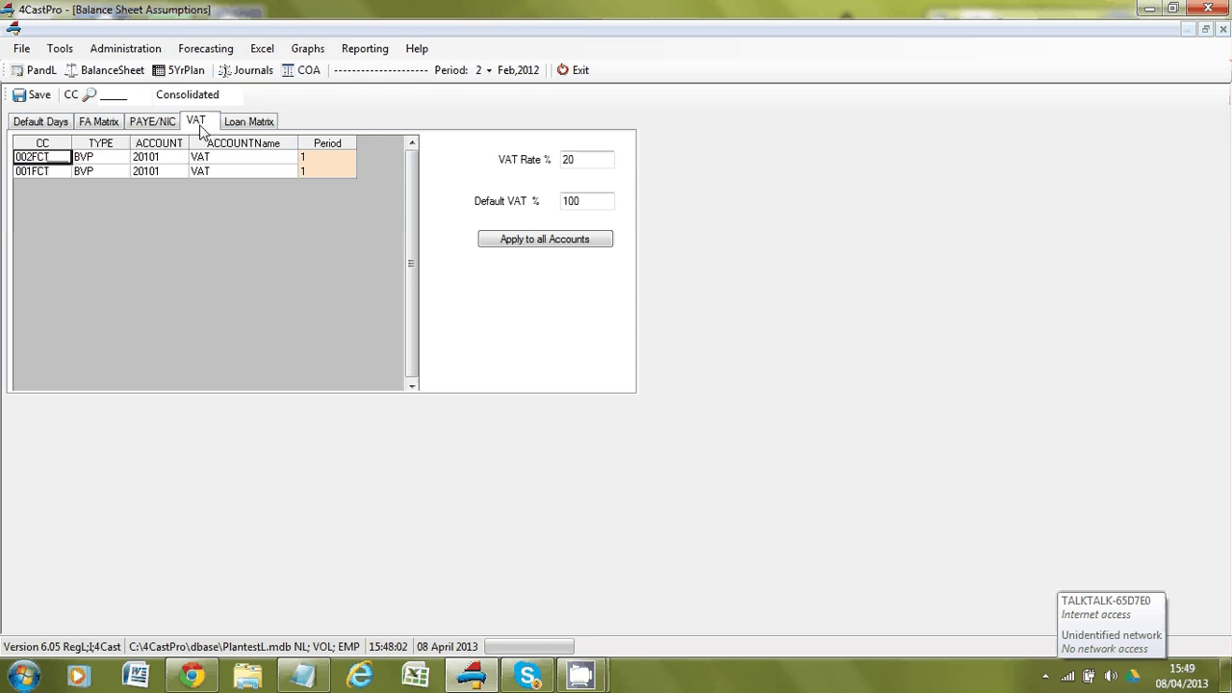
left_click(306, 158)
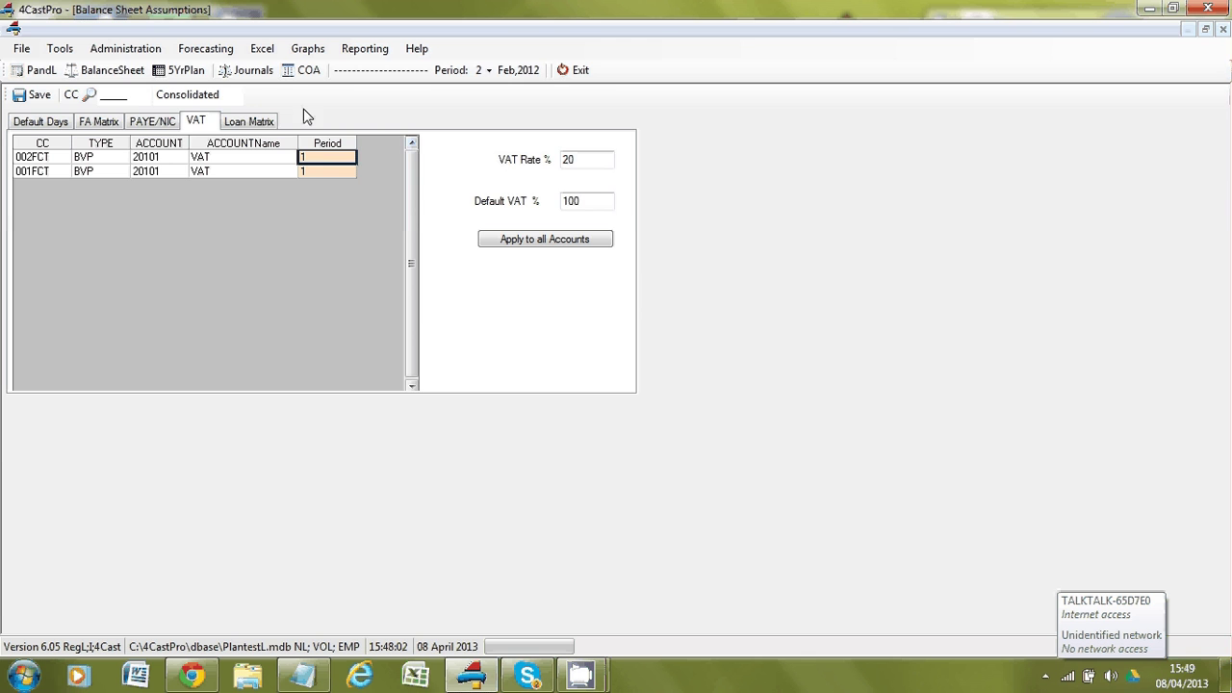
Open the Sales detail from the profit and loss account and examine the VAT percentage and days assigned to the sales accounts.
left_click(39, 70)
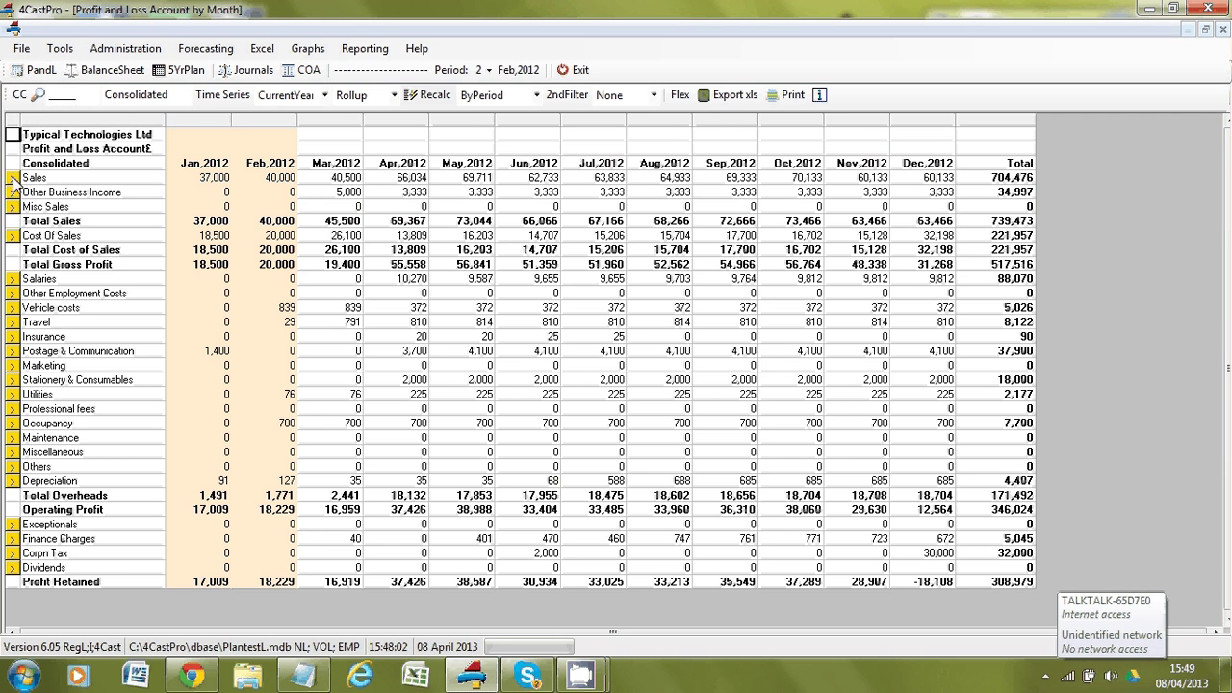
left_click(13, 179)
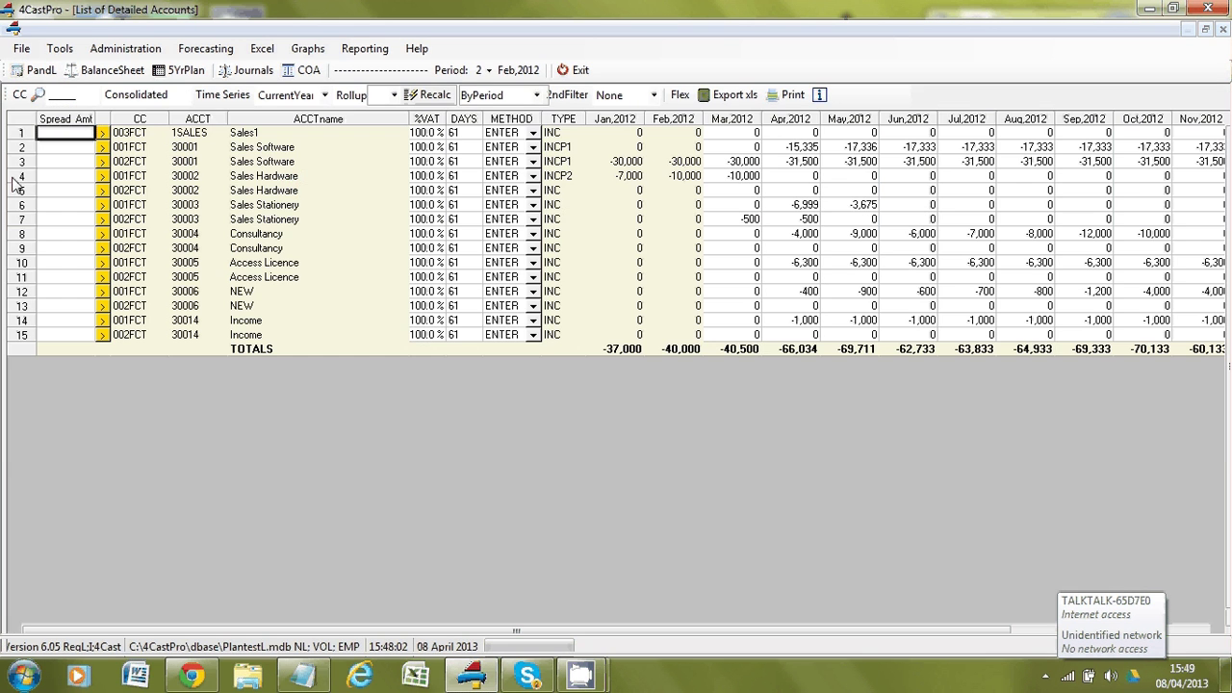
left_click(452, 160)
key("shift+Tab")
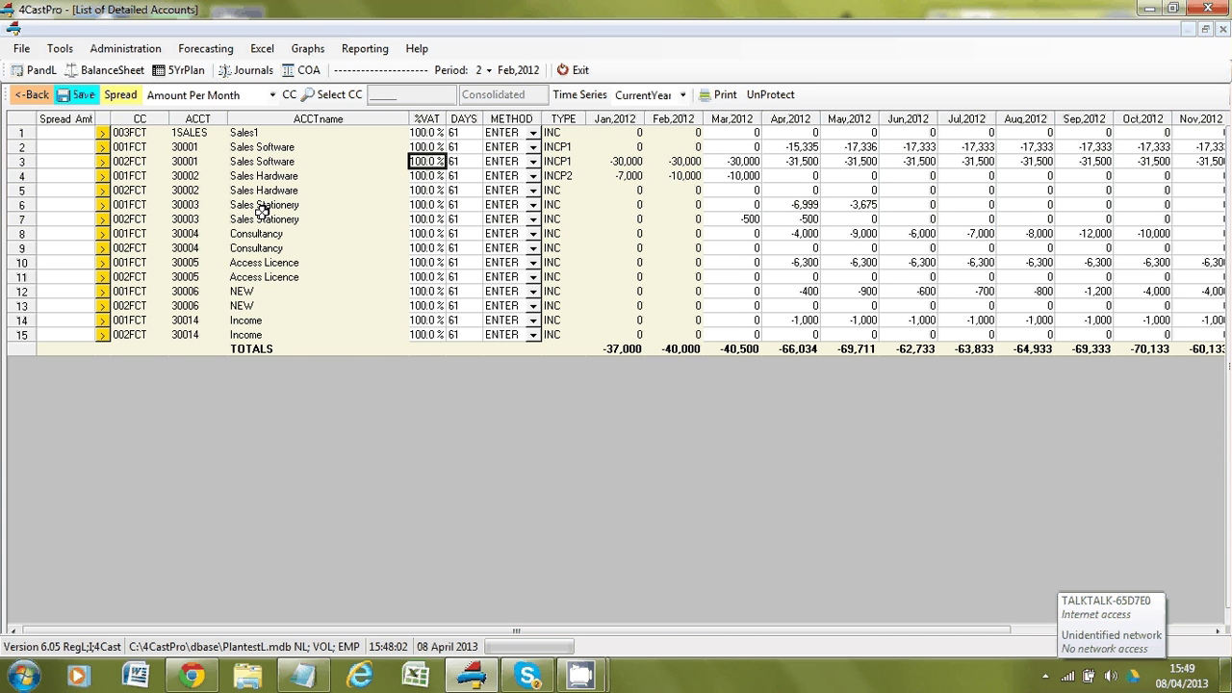
key("Tab")
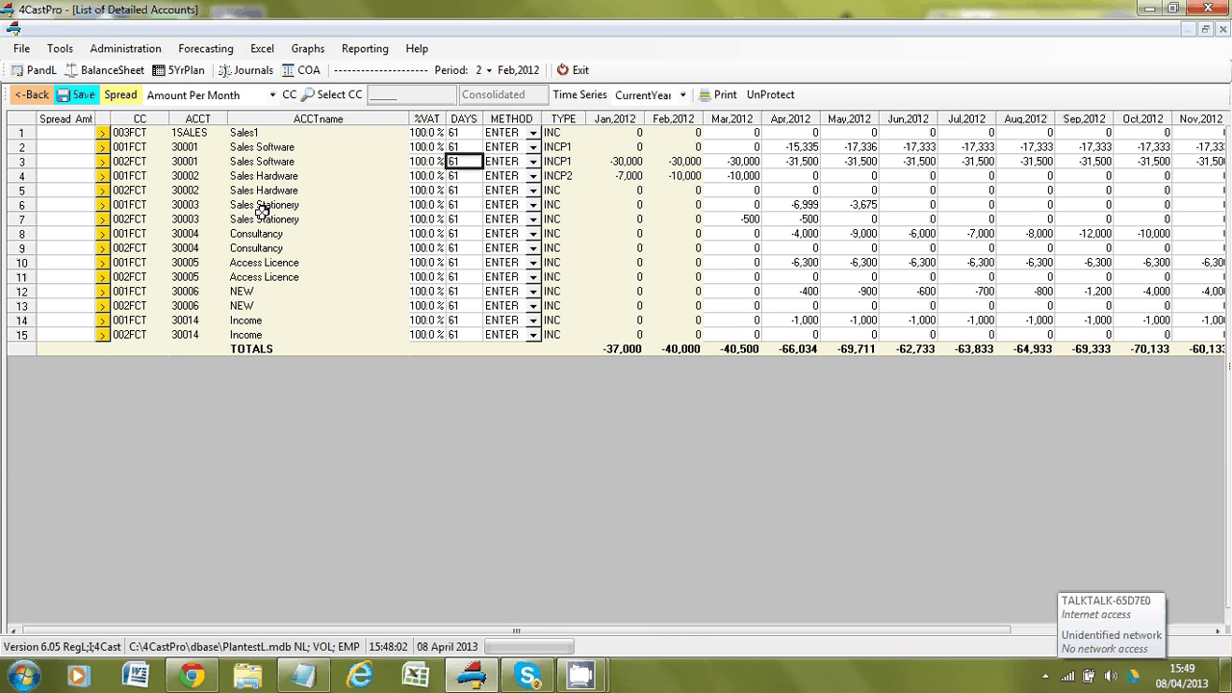
key("Down")
key("Down")
key("Down")
key("Down")
key("Down")
key("Down")
key("Down")
key("Down")
key("Down")
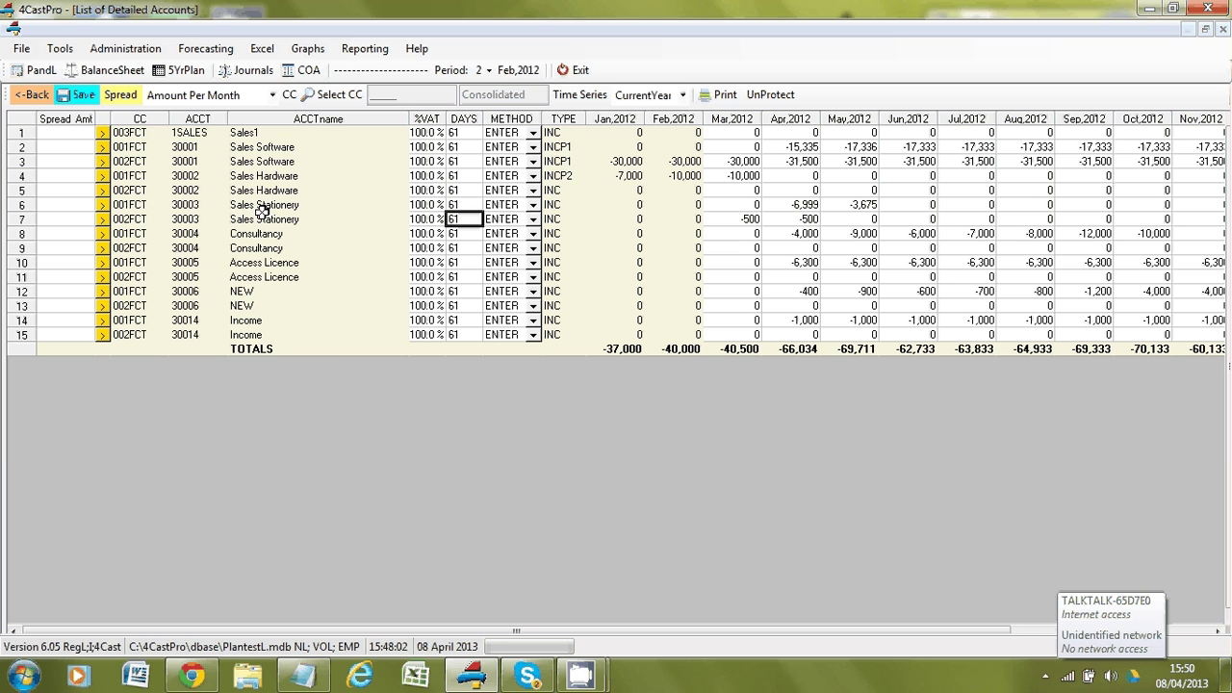
key("Down")
key("Down")
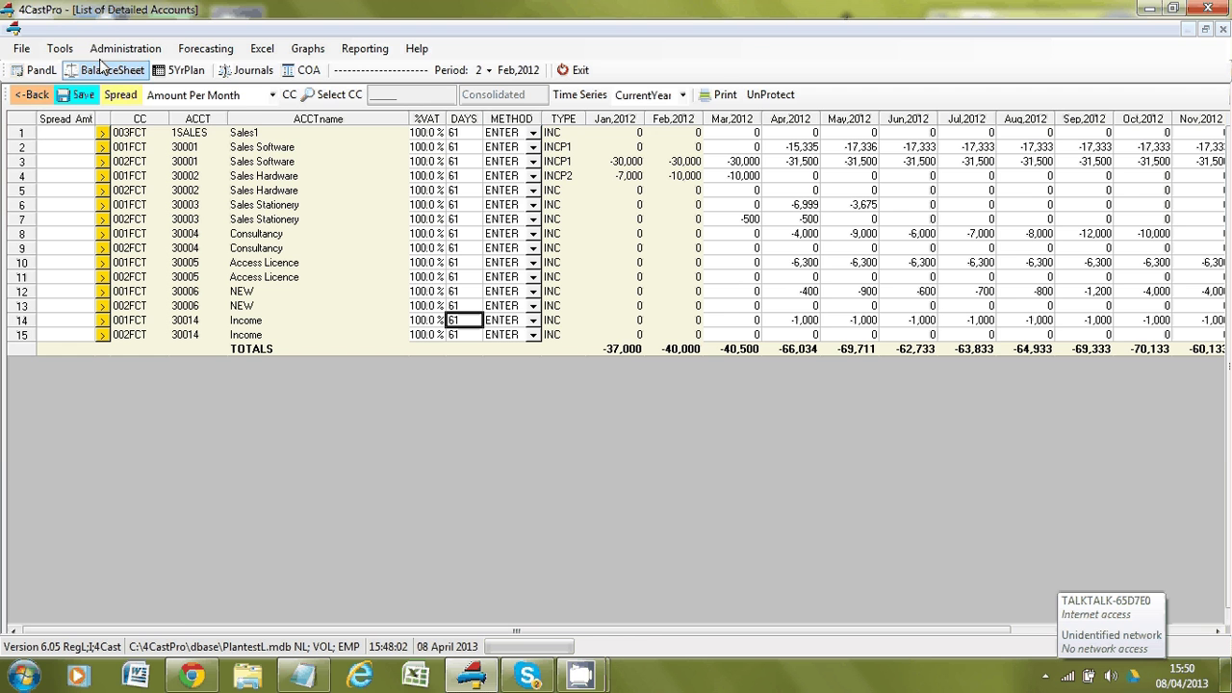
Review the Loan Matrix in the Balance Sheet Assumptions, checking the loan interest account of the 002FCT Staff Loan.
left_click(144, 49)
left_click(142, 109)
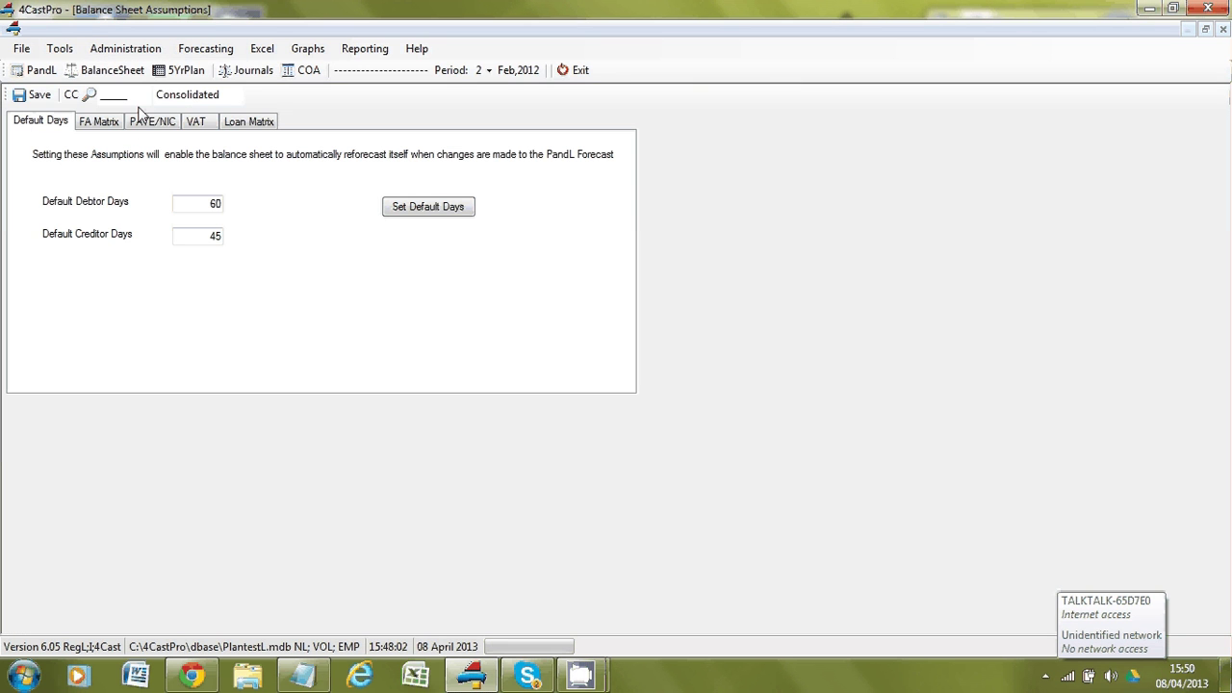
left_click(241, 123)
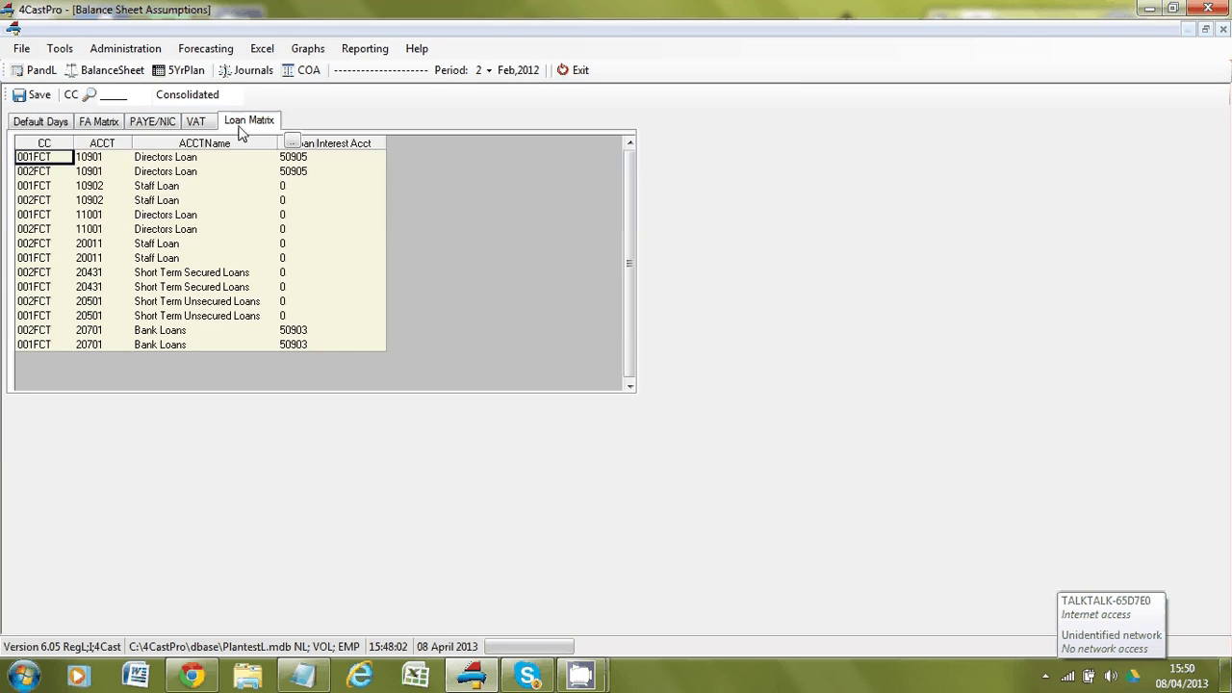
left_click(96, 241)
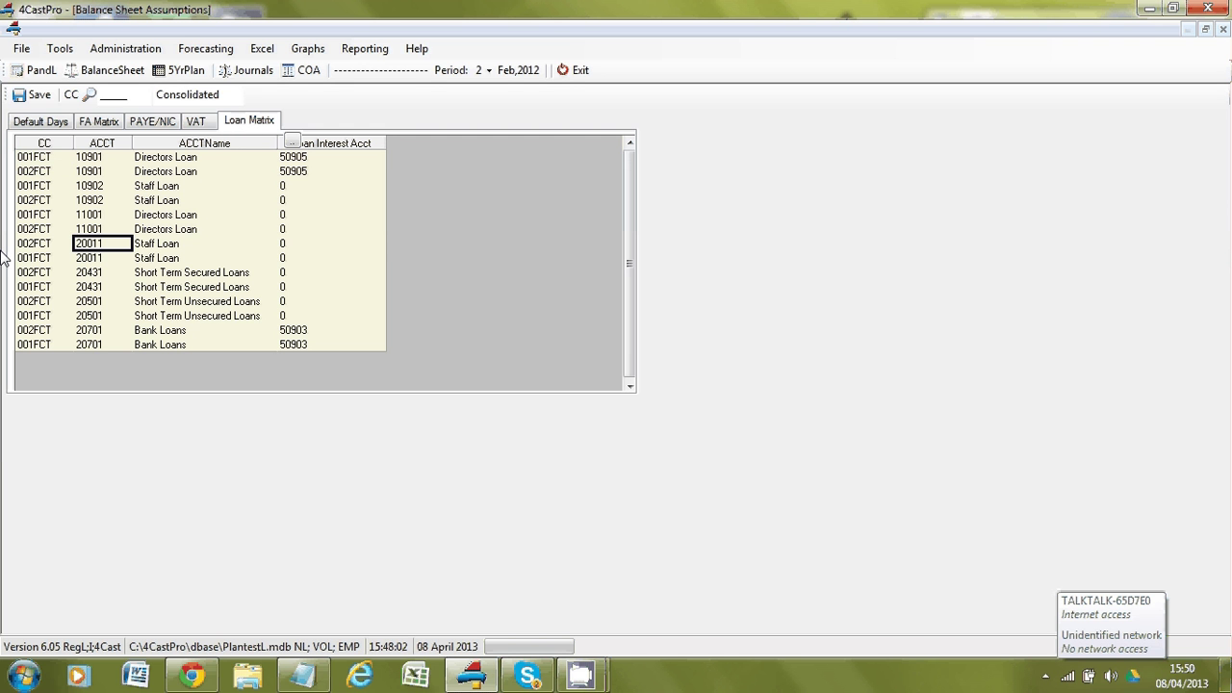
key("Tab")
key("Tab")
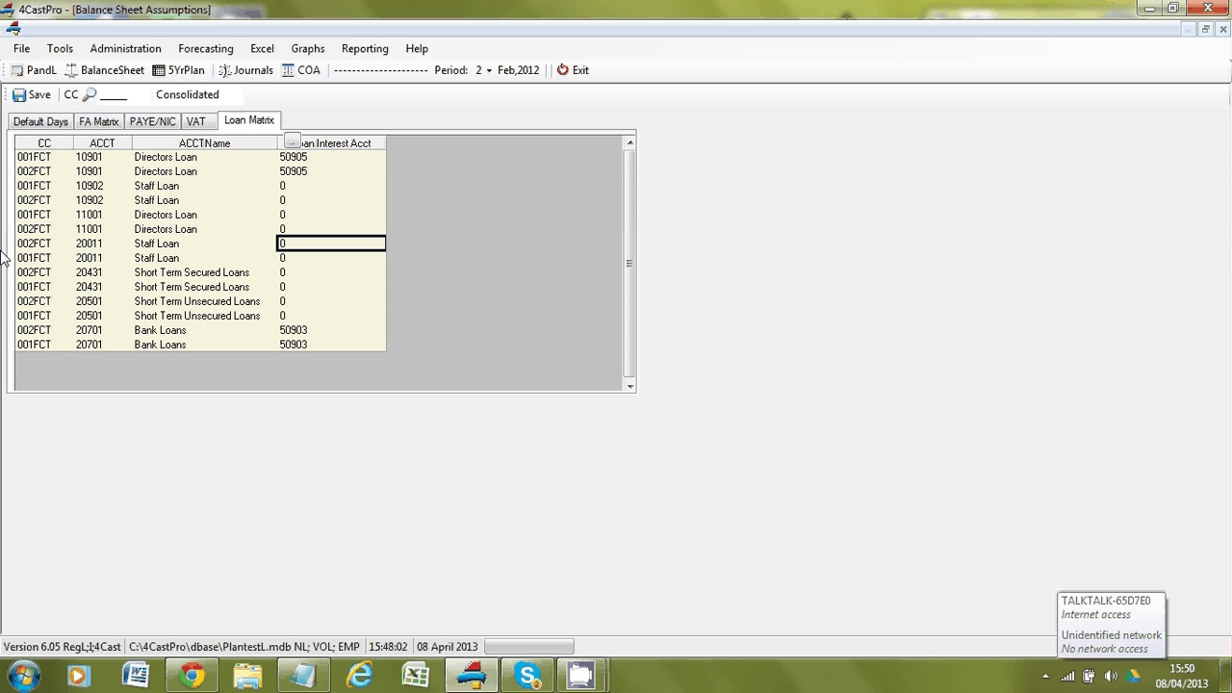
Drill from the balance sheet's Loans line into the 001FCT Bank Loans account, examine its April 2012 payment and view the Loan Calculator.
left_click(97, 71)
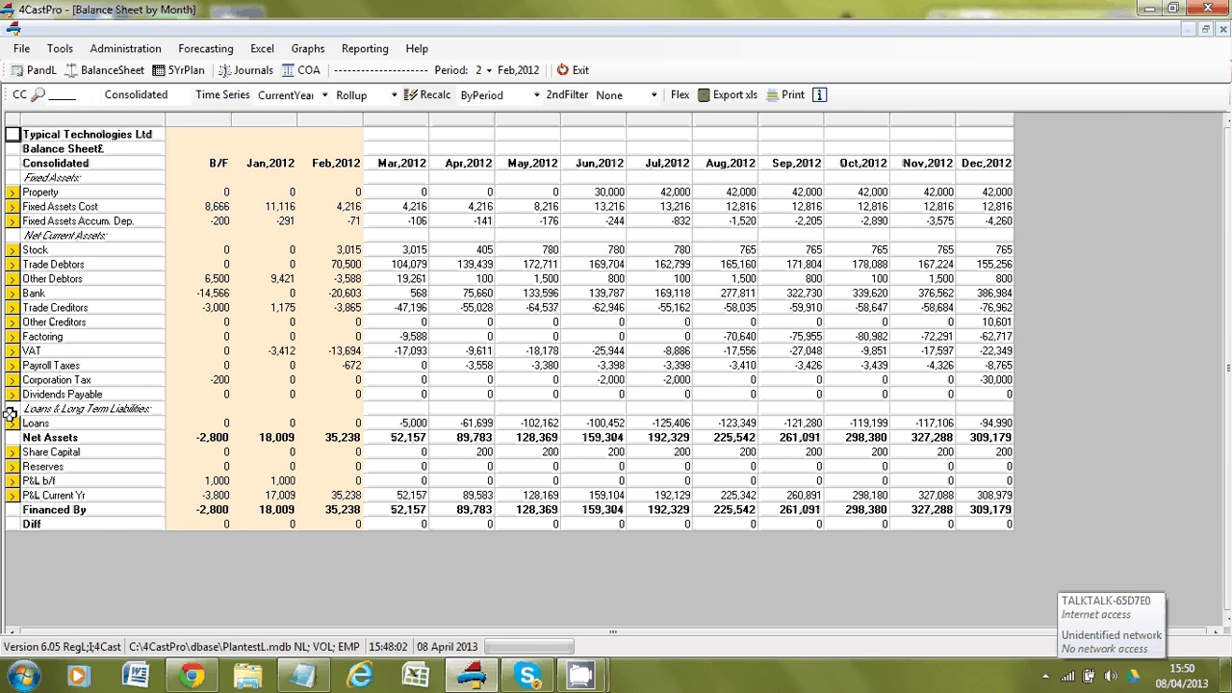
left_click(12, 424)
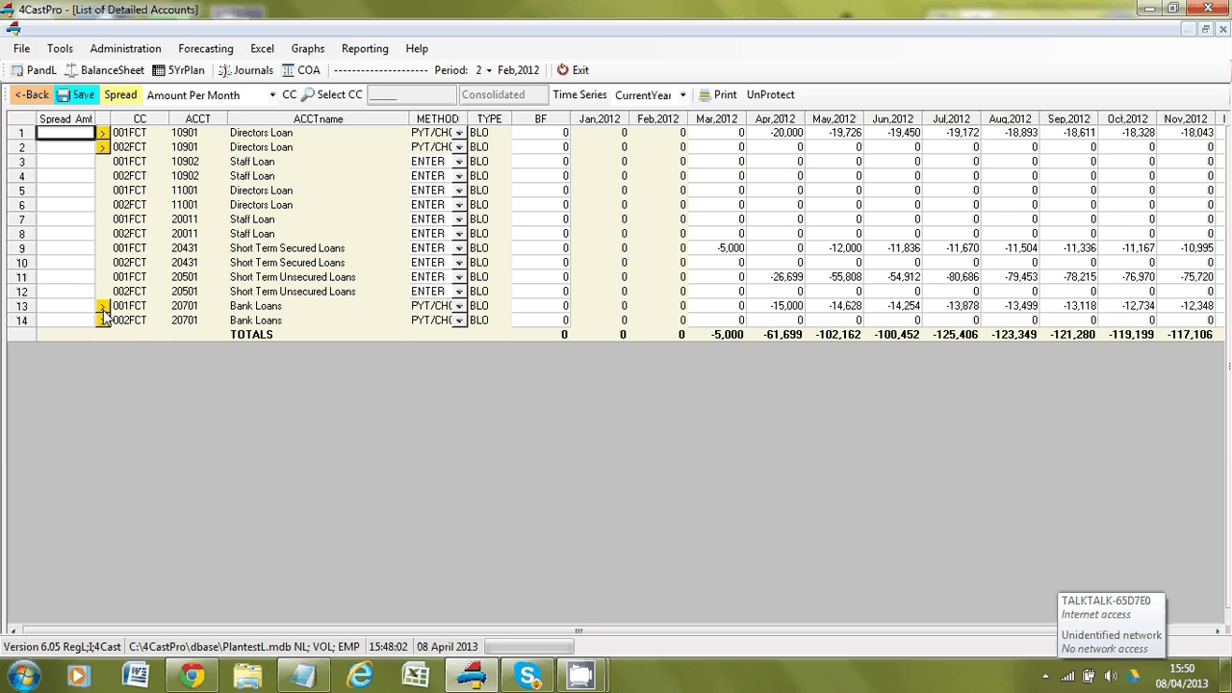
left_click(102, 306)
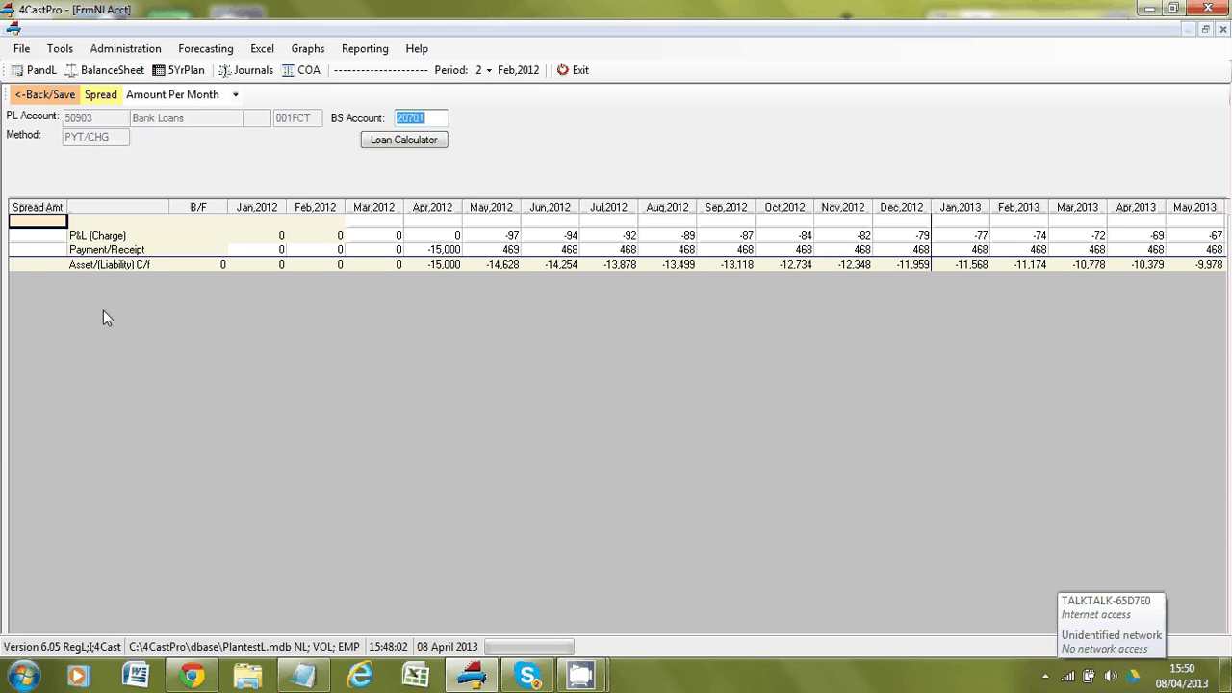
left_click(453, 249)
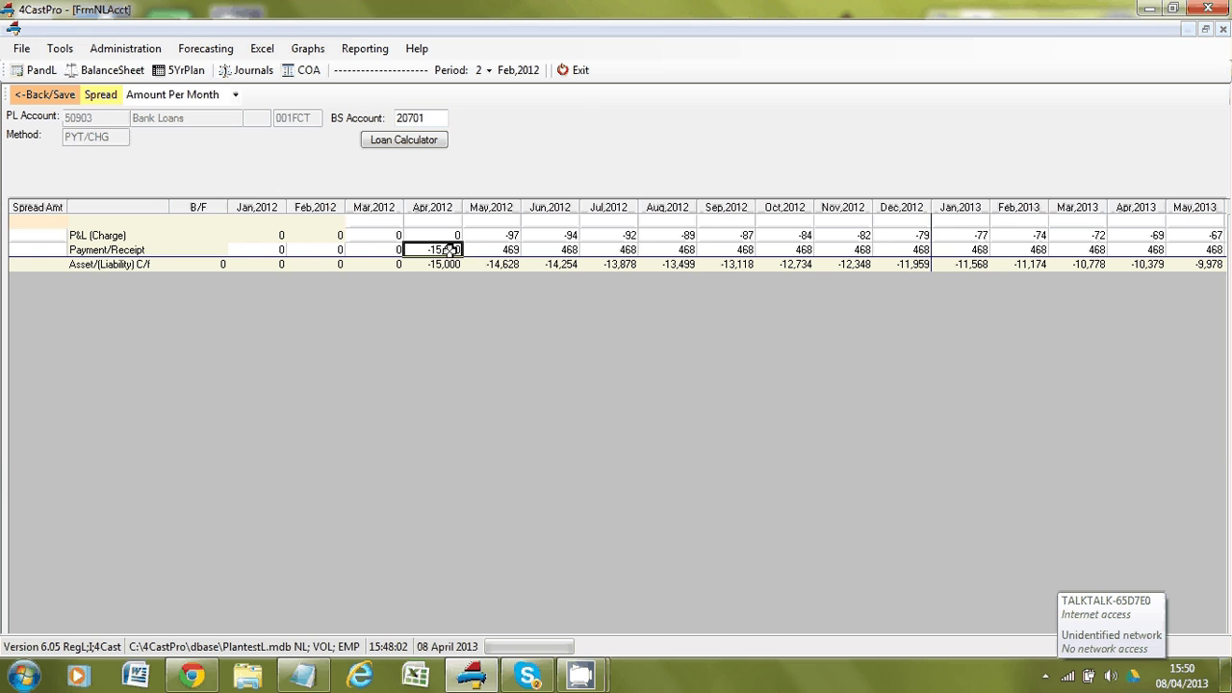
left_click(389, 140)
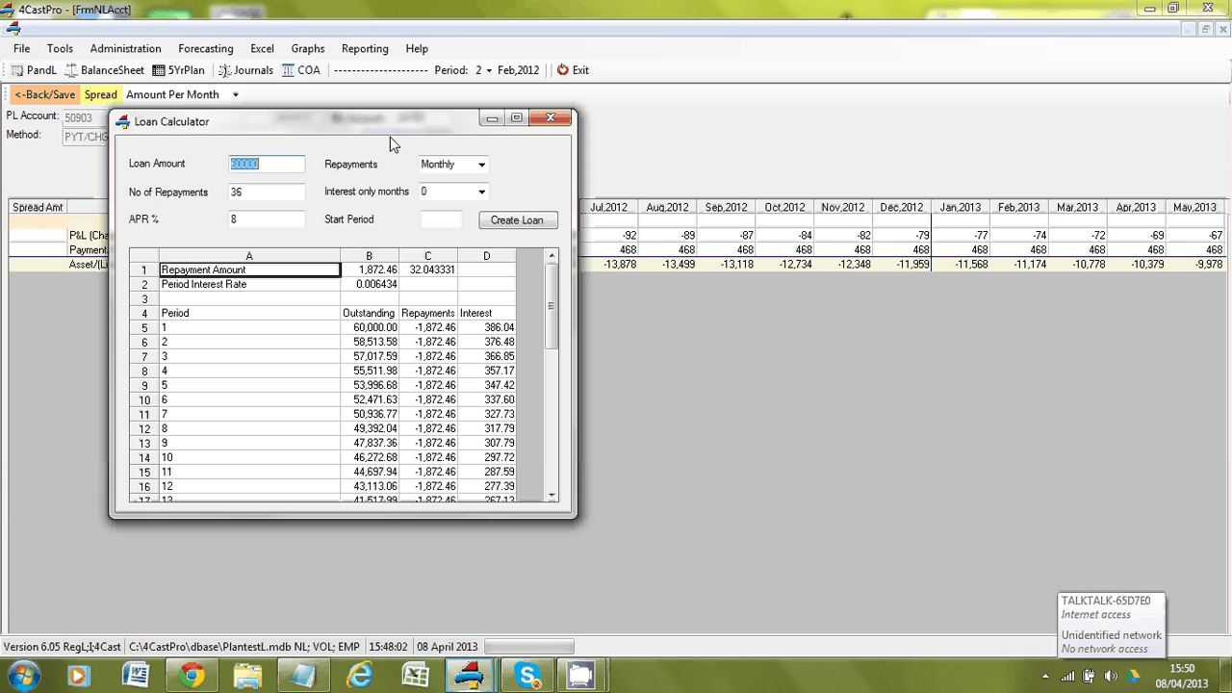
left_click(548, 118)
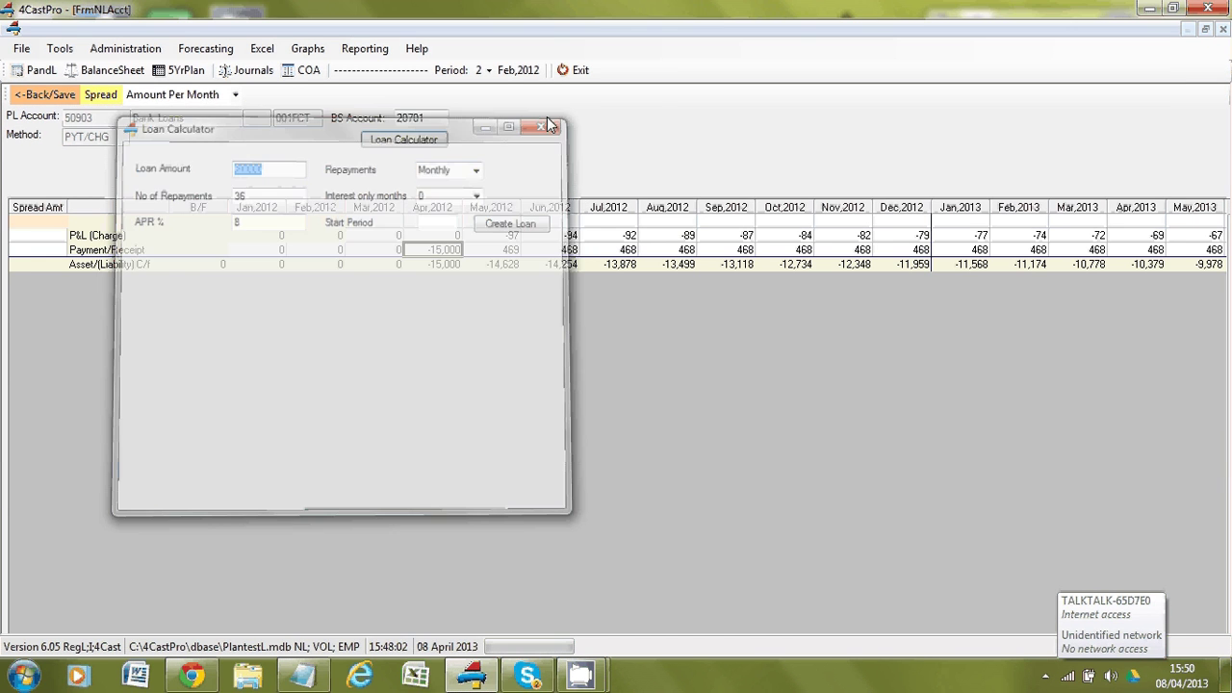
Examine the monthly payments and the P&L interest charges across the 2012 periods of the 001FCT Bank Loans account.
key("Tab")
key("Tab")
key("Tab")
key("Tab")
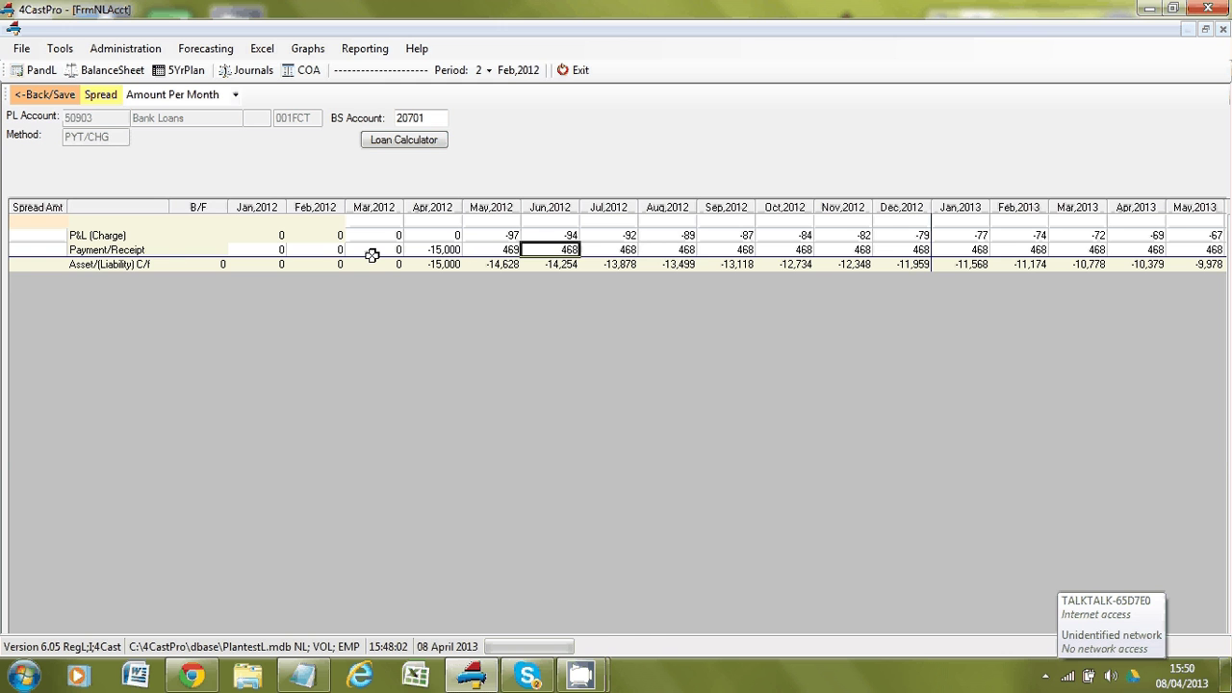
key("Tab")
key("Tab")
key("Up")
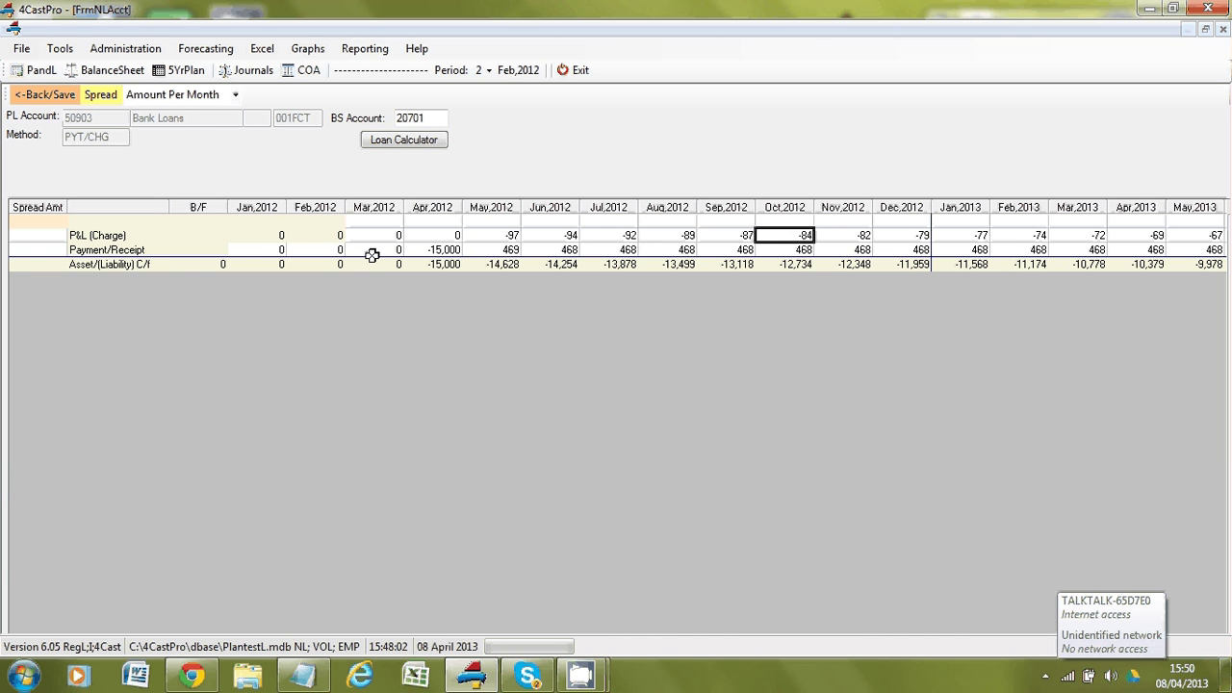
key("Left")
key("Left")
key("Left")
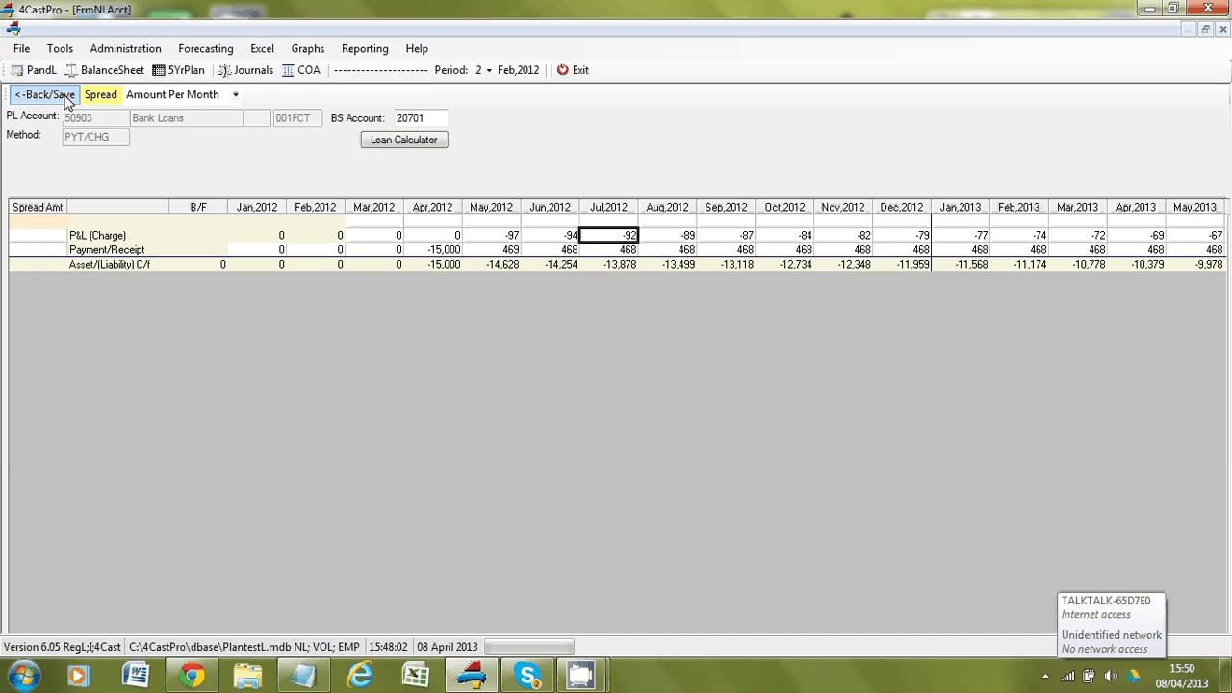
Drill from the profit and loss account's Occupancy line into the 001FCT Rent account and examine its monthly invoices from March to November 2012.
left_click(38, 75)
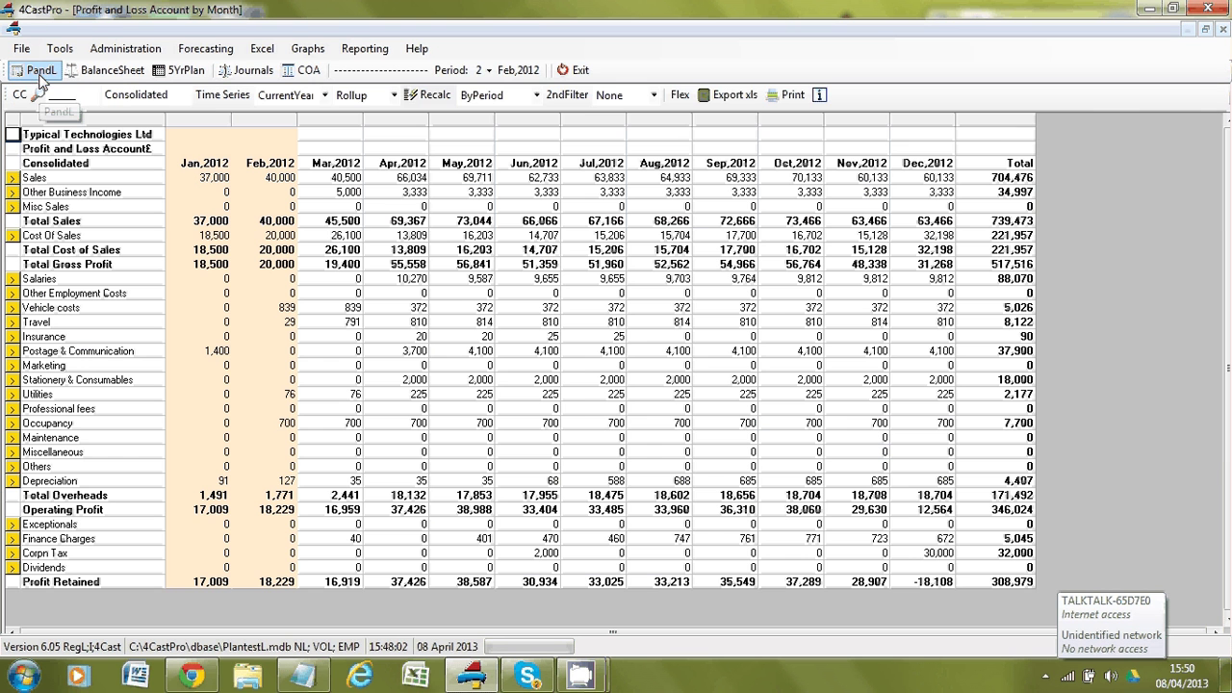
left_click(13, 424)
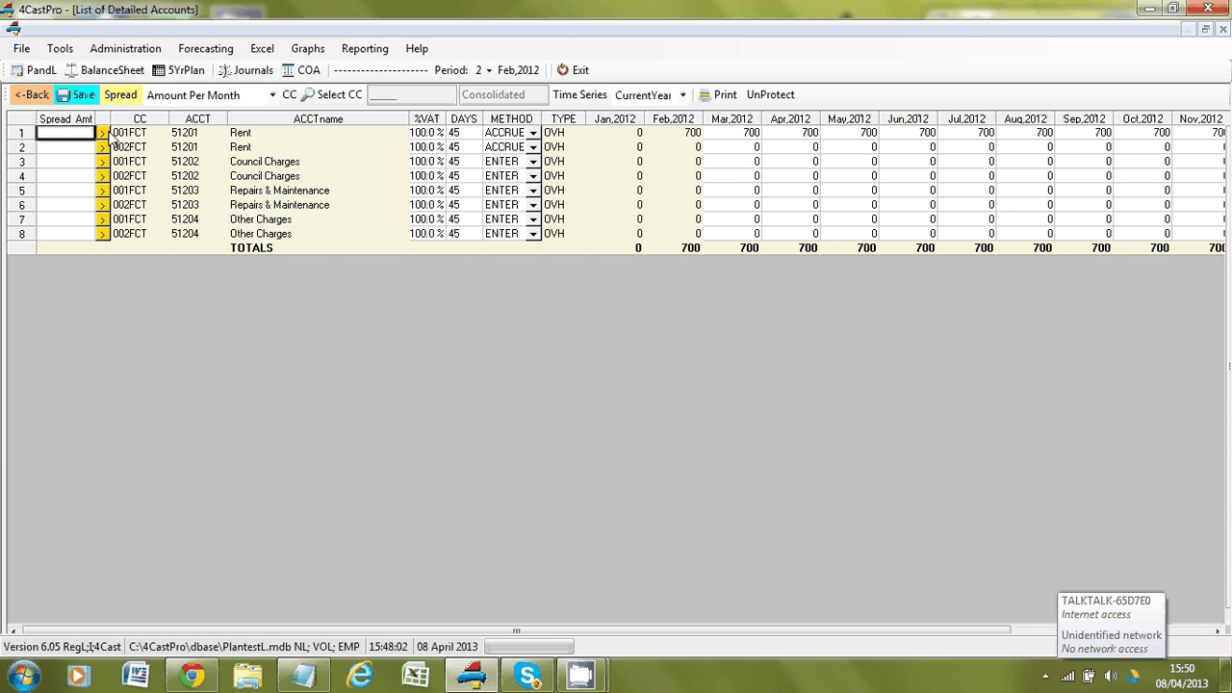
left_click(102, 134)
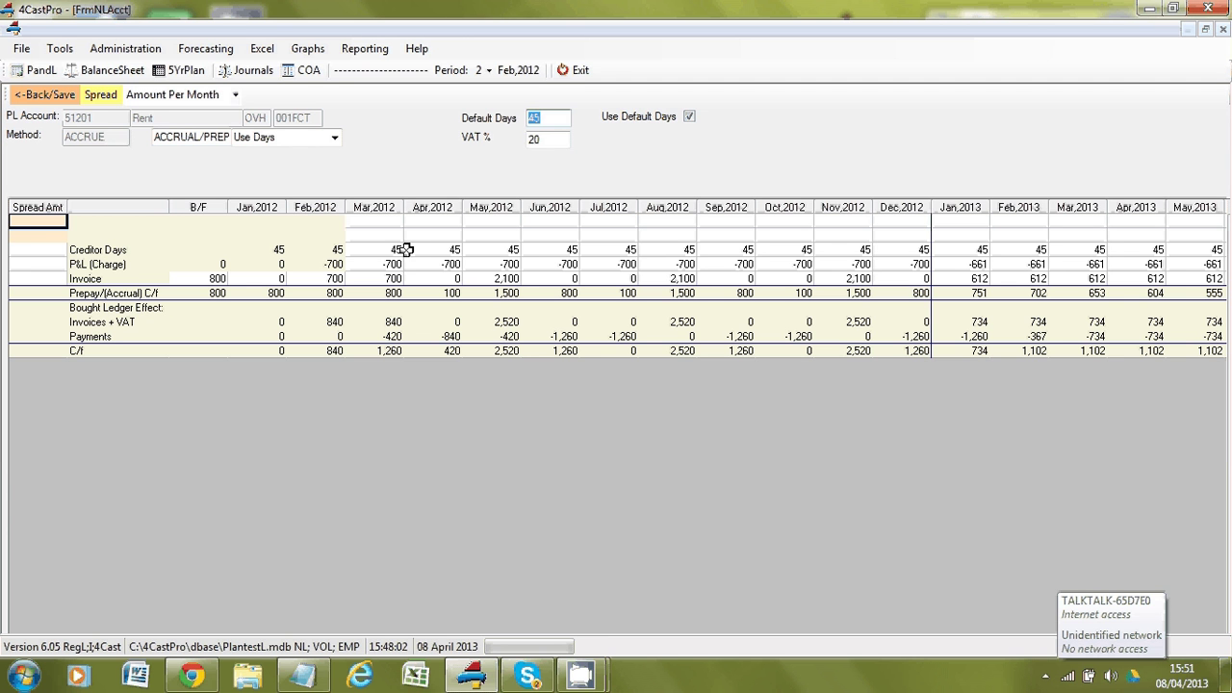
left_click(409, 278)
key("Right")
key("Right")
key("Right")
key("Right")
key("Right")
key("Right")
key("Right")
key("Right")
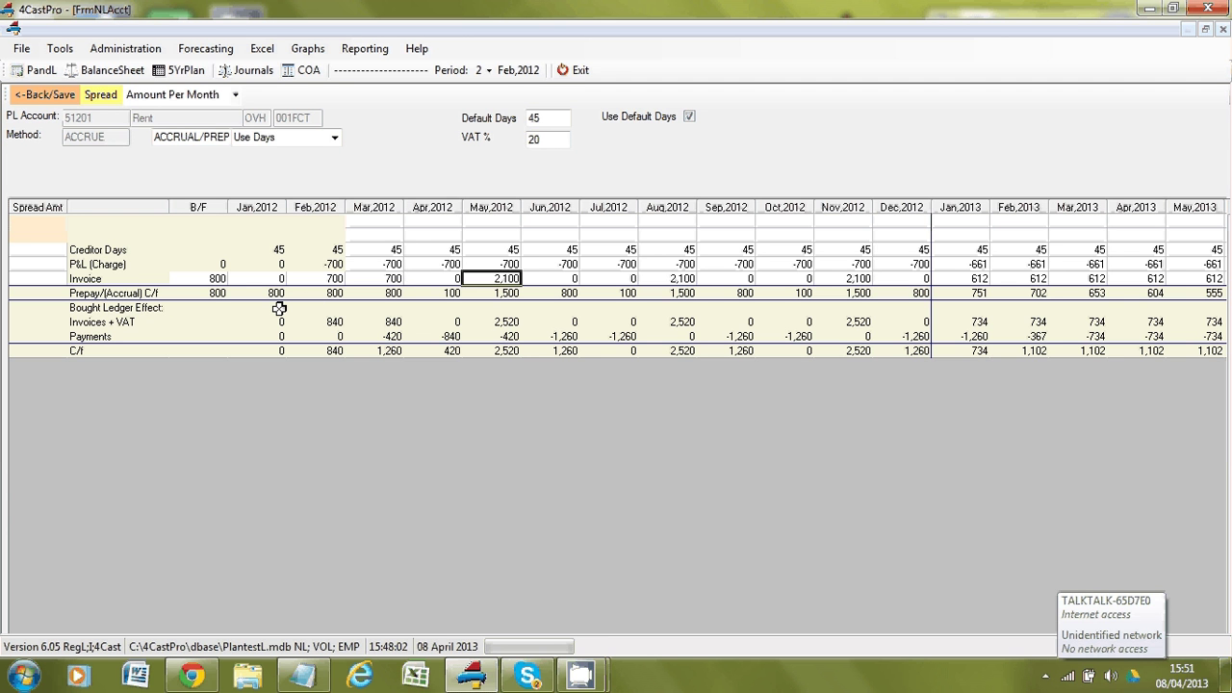
key("Left")
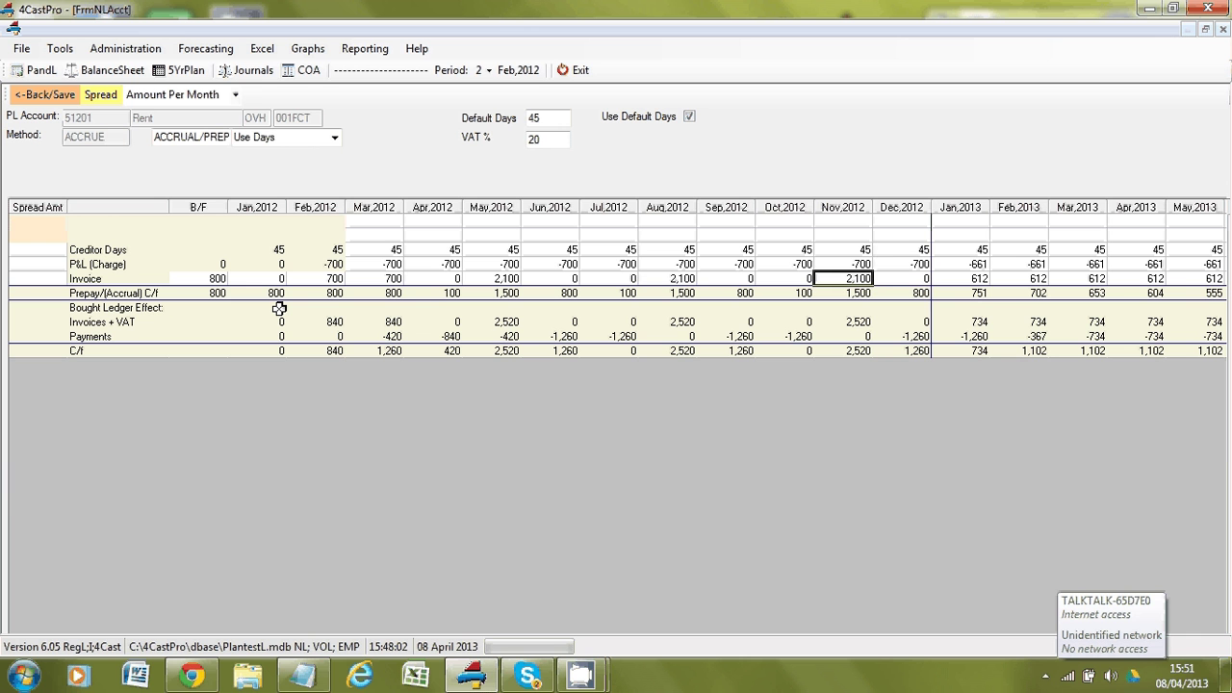
Examine the Rent account's monthly P&L charges back to March 2012 and leave the account.
key("Up")
key("Left")
key("Left")
key("Left")
key("Left")
key("Left")
key("Left")
key("Left")
key("Left")
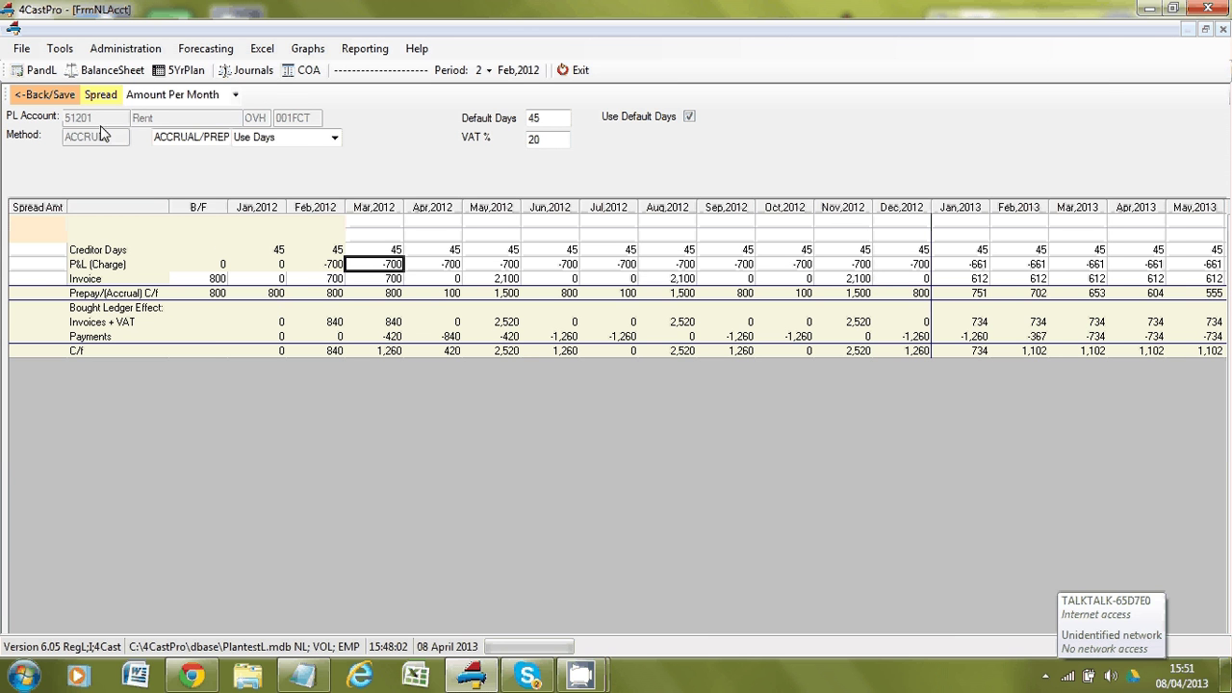
left_click(65, 99)
Drill from the balance sheet's Fixed Assets Cost line into the 002FCT Fixtures account and examine its additions.
left_click(110, 75)
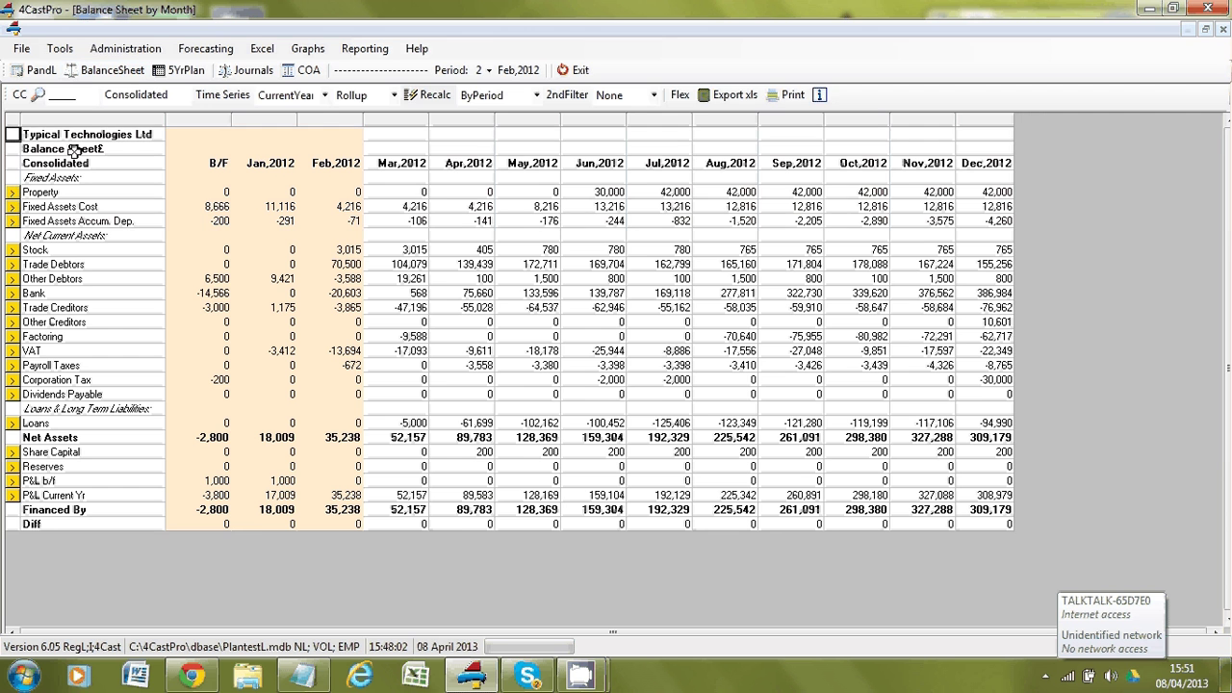
left_click(12, 206)
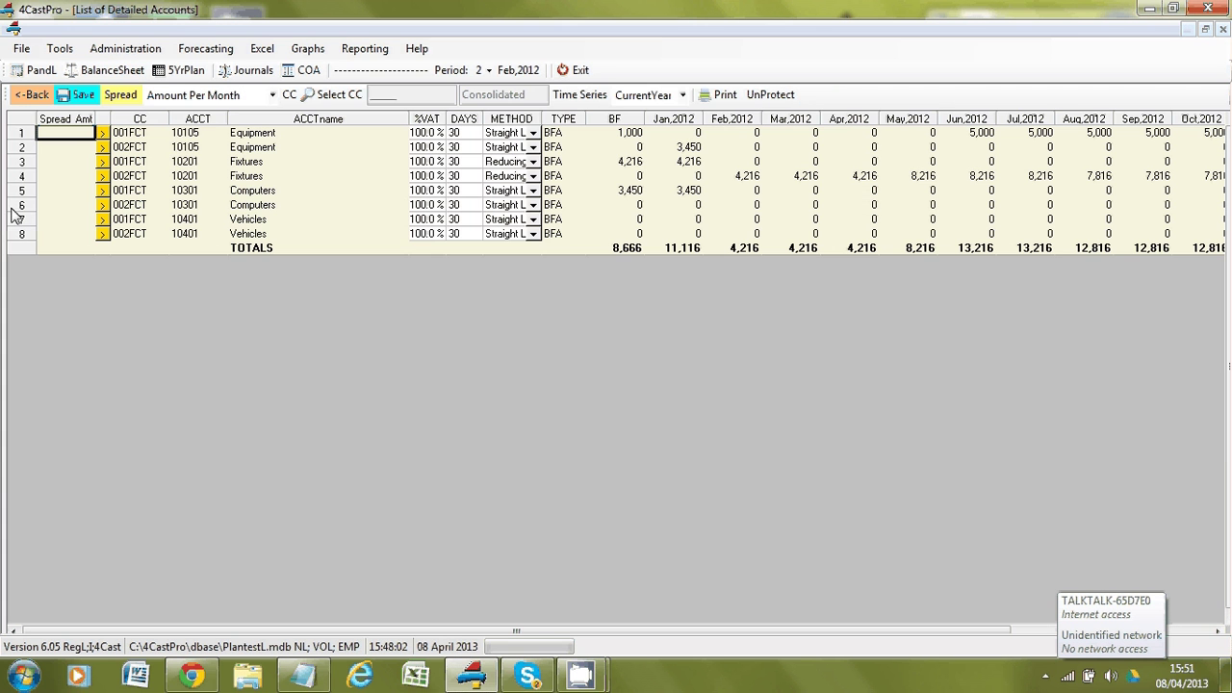
left_click(102, 176)
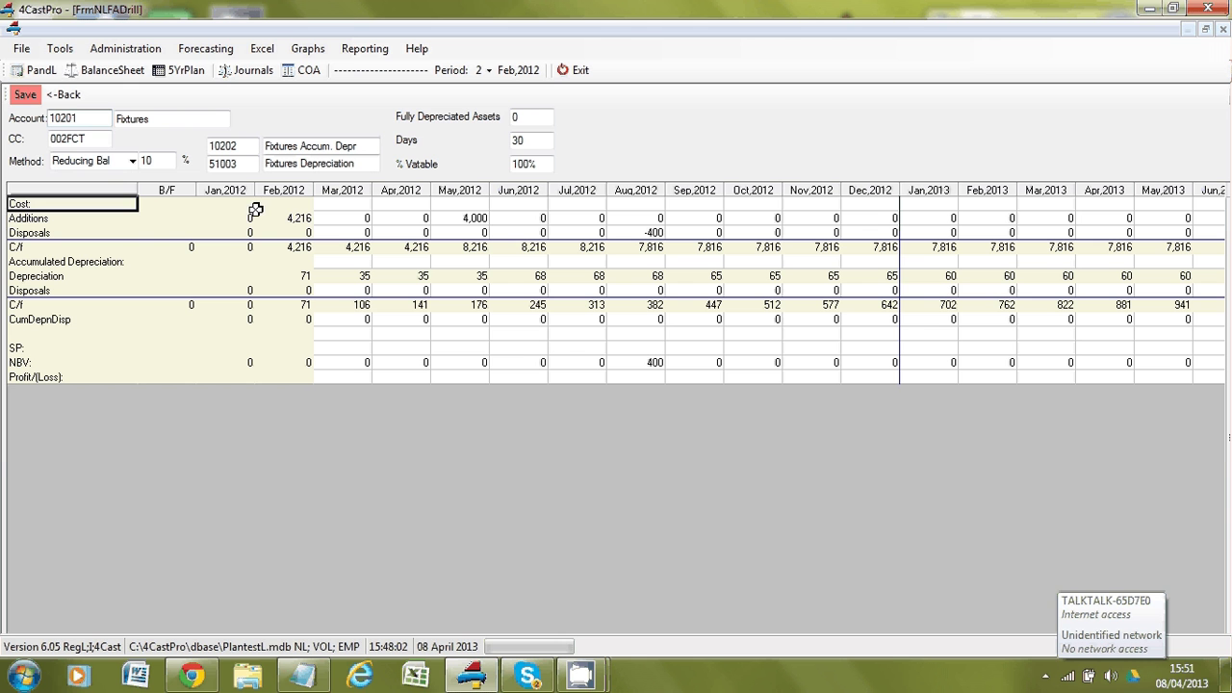
left_click(539, 217)
key("Right")
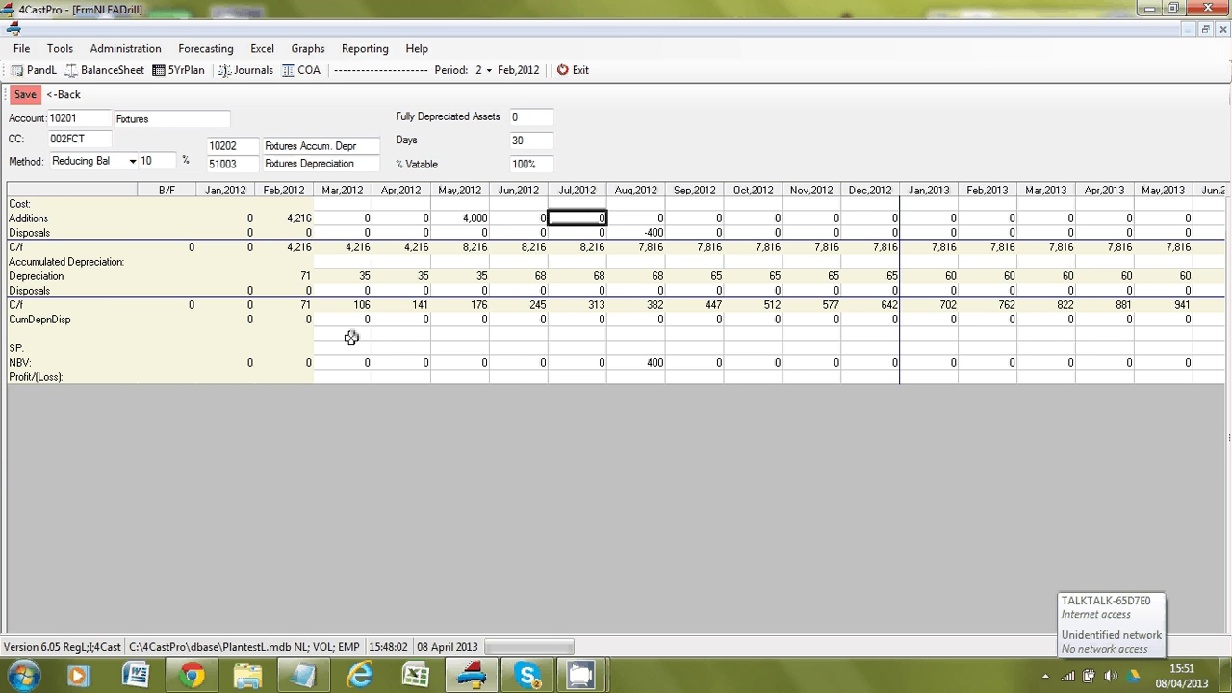
key("Right")
key("Right")
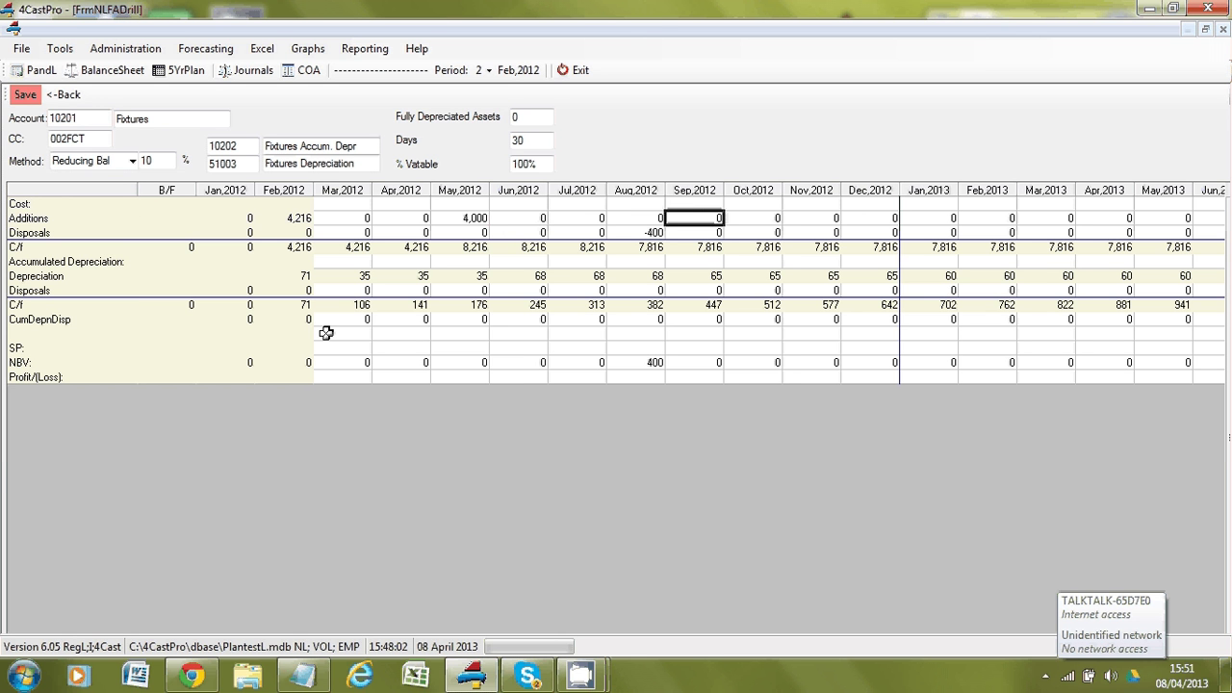
Return to the consolidated balance sheet and recalculate it.
left_click(132, 72)
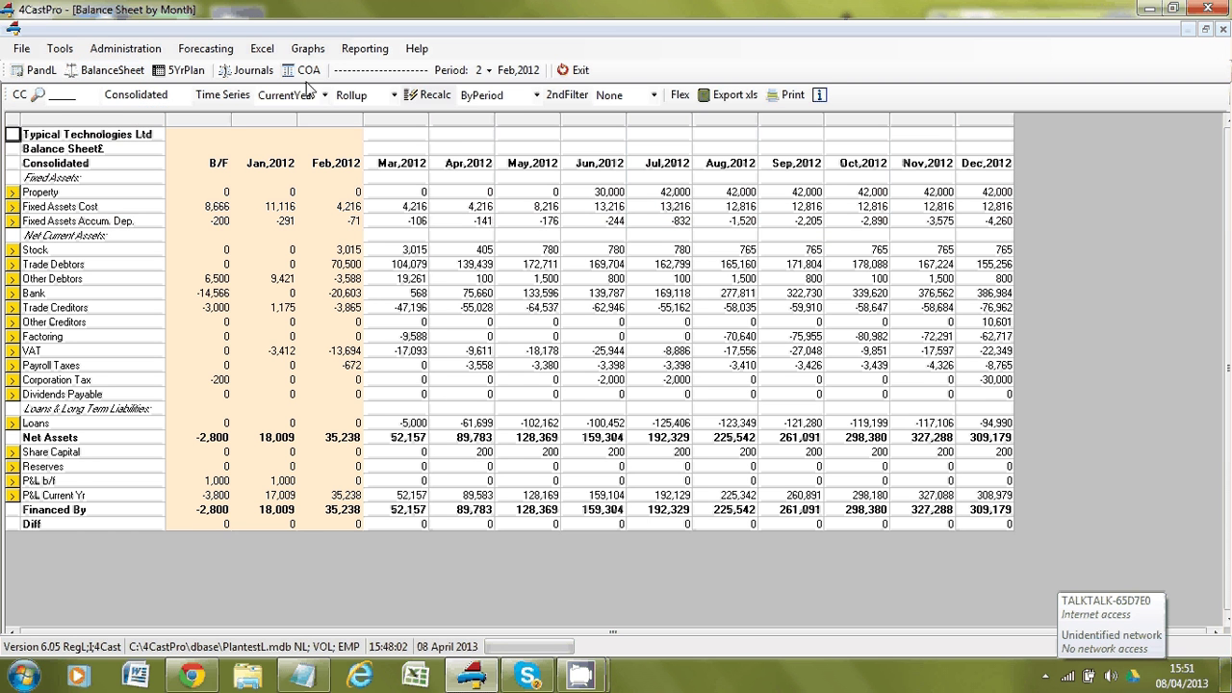
left_click(424, 97)
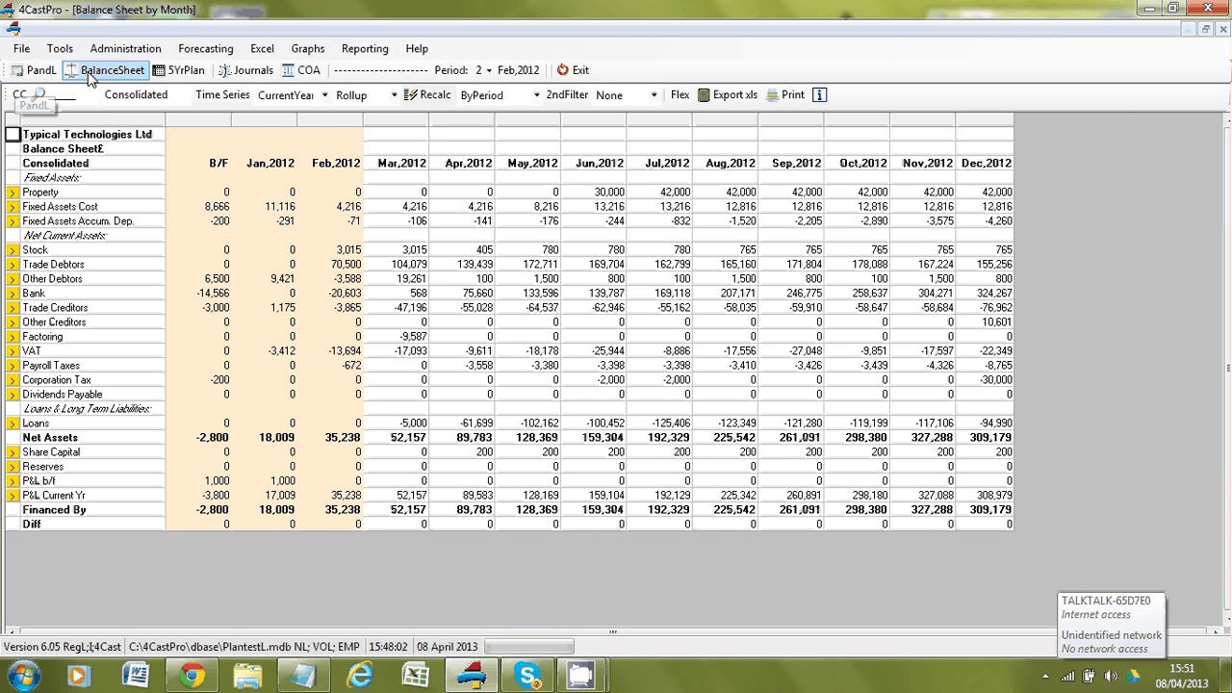
Open the Cashflow Report and examine the customer receipts and the supplier payments through May 2012.
left_click(353, 52)
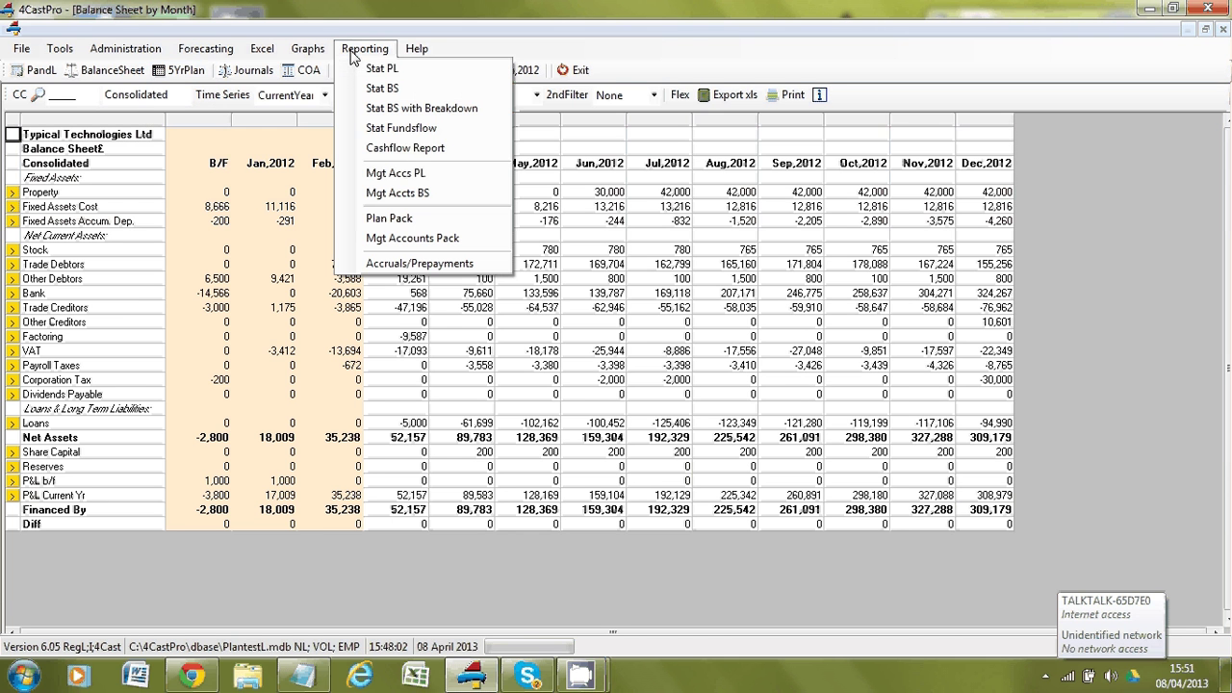
left_click(397, 152)
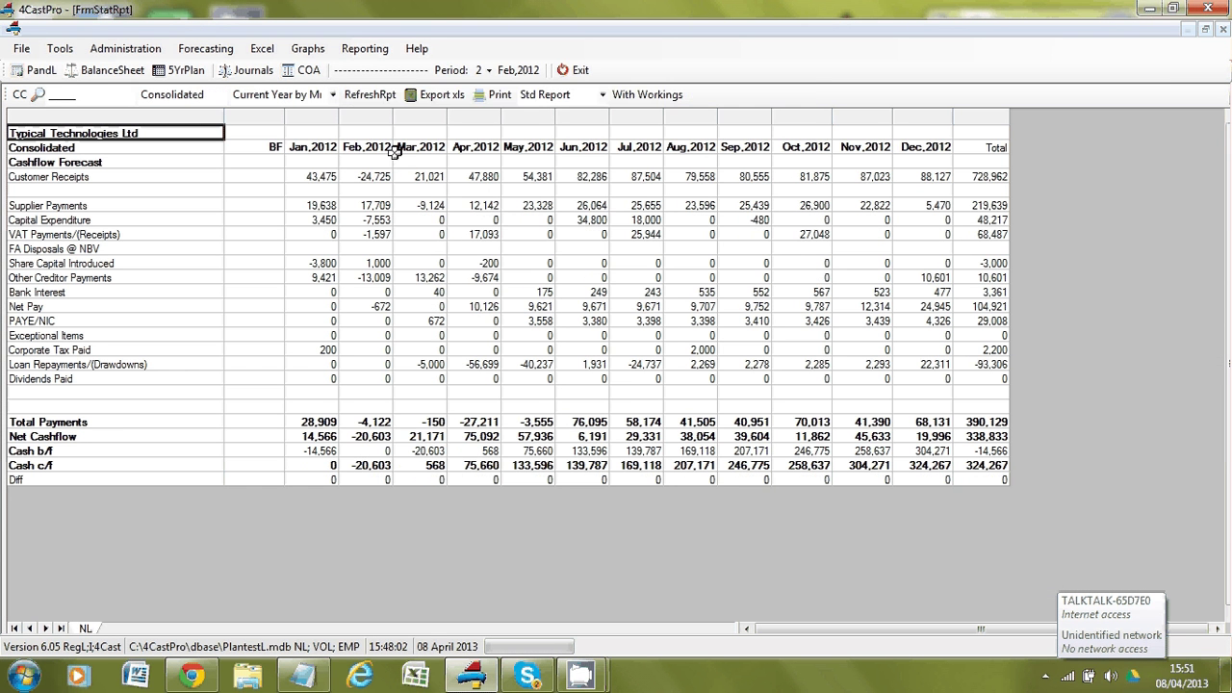
left_click(315, 175)
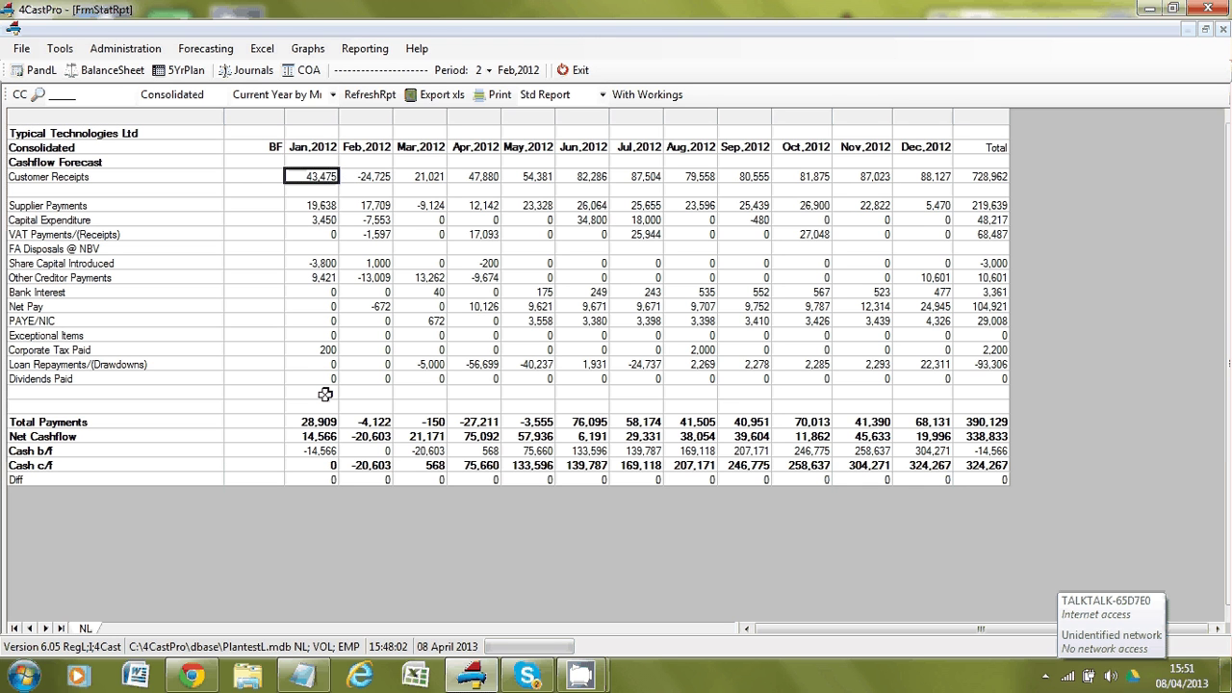
key("Down")
key("Right")
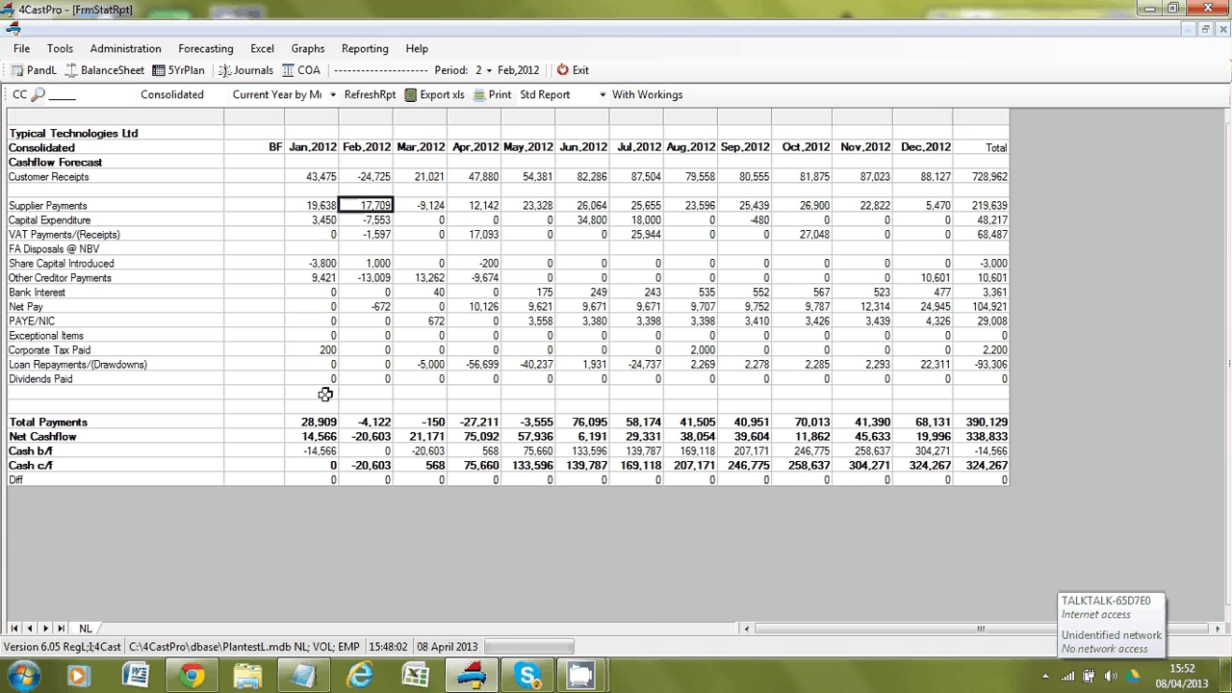
key("Right")
key("Right")
key("Right")
Examine the cashflow forecast's capital expenditure and VAT payments from May to October 2012.
key("Down")
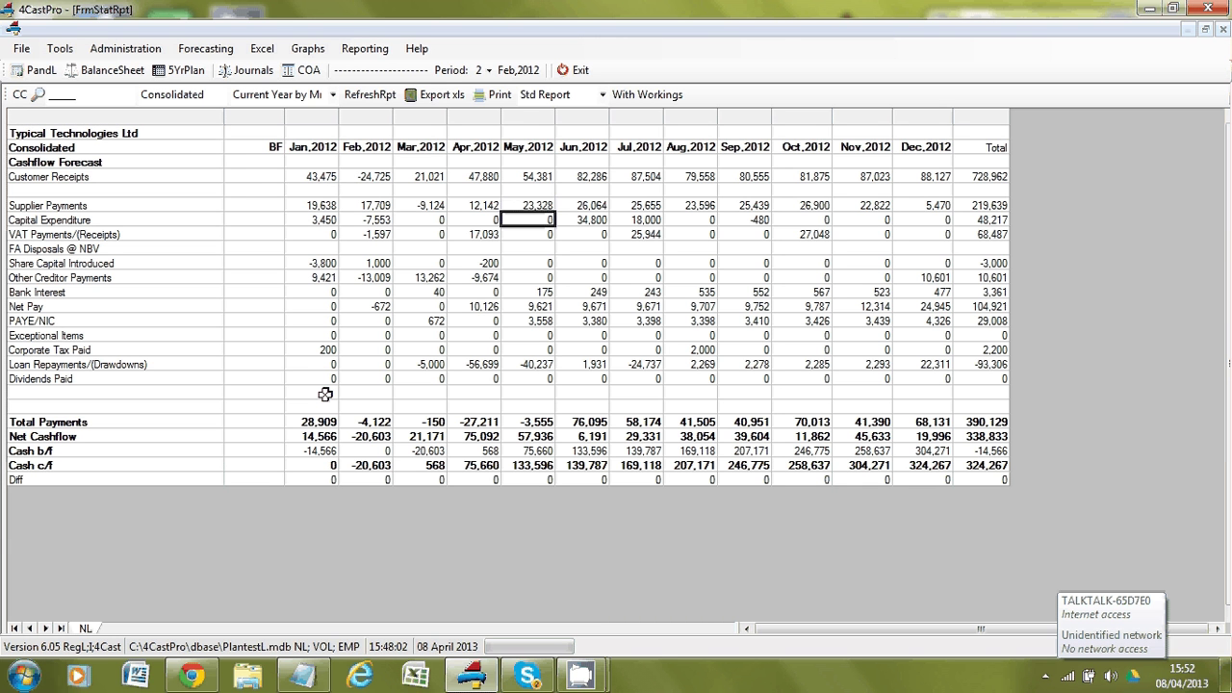
key("Right")
key("Right")
key("Right")
key("Right")
key("Down")
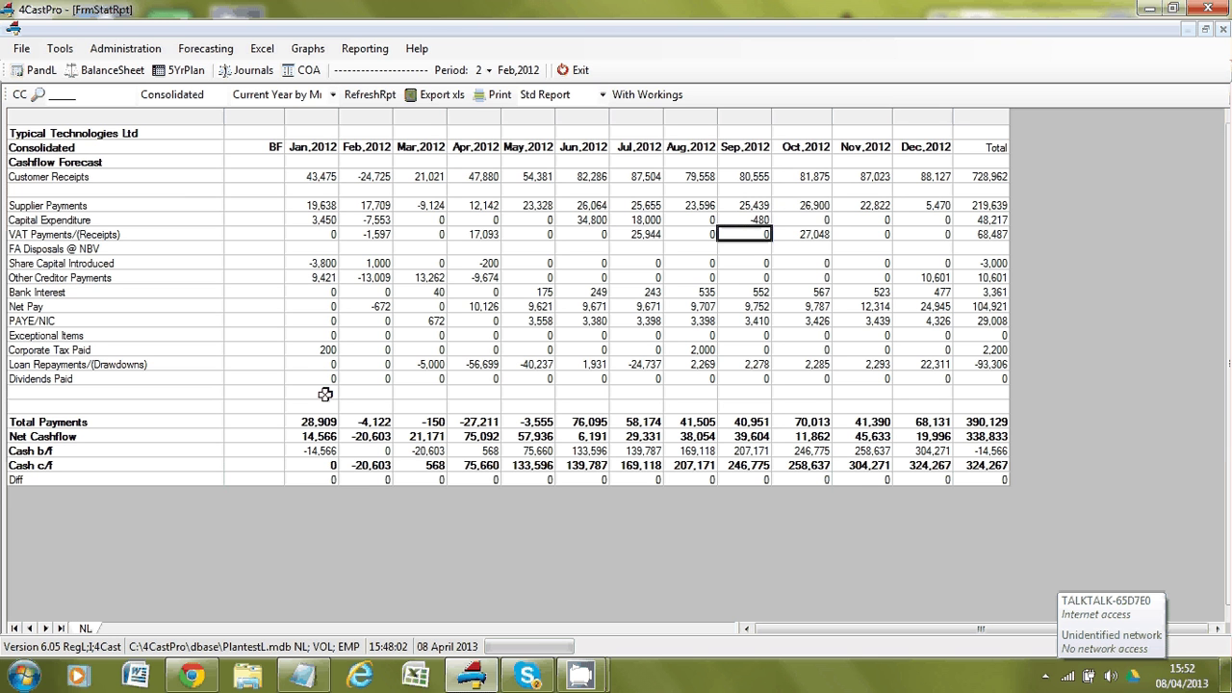
key("Right")
key("Down")
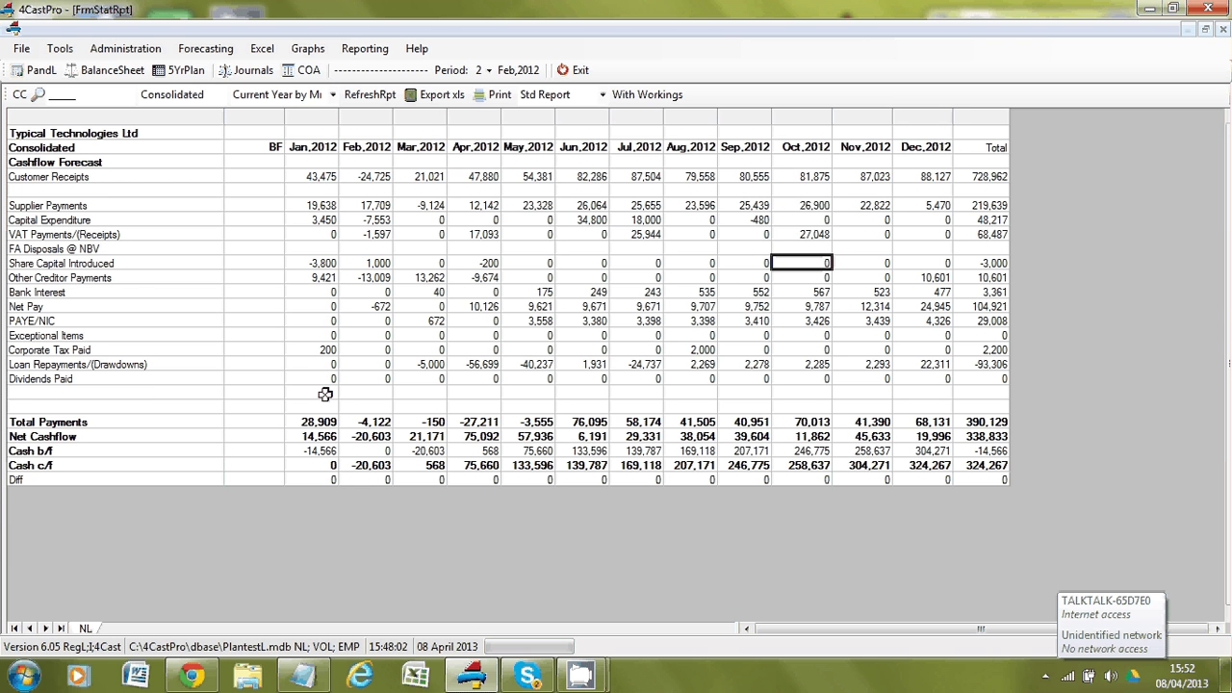
Examine the remaining October 2012 cashflow lines, from other creditor payments through net pay, tax and loan repayments to dividends.
key("Down")
key("Down")
key("Down")
key("Down")
key("Down")
key("Down")
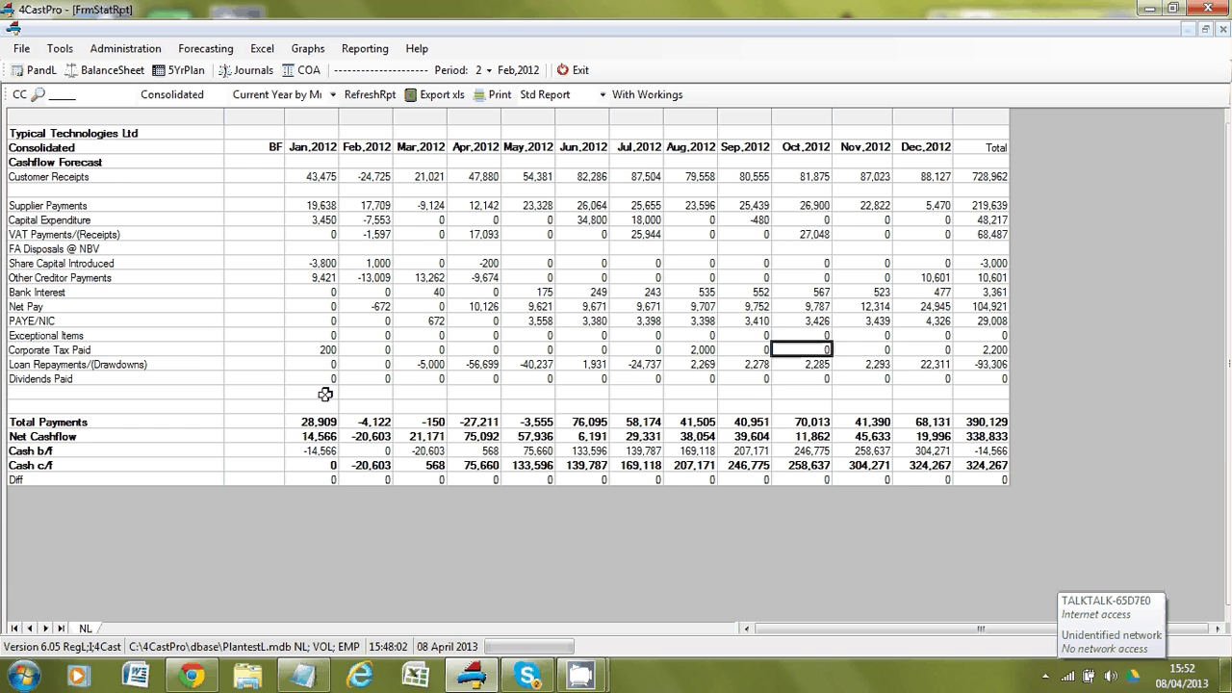
key("Down")
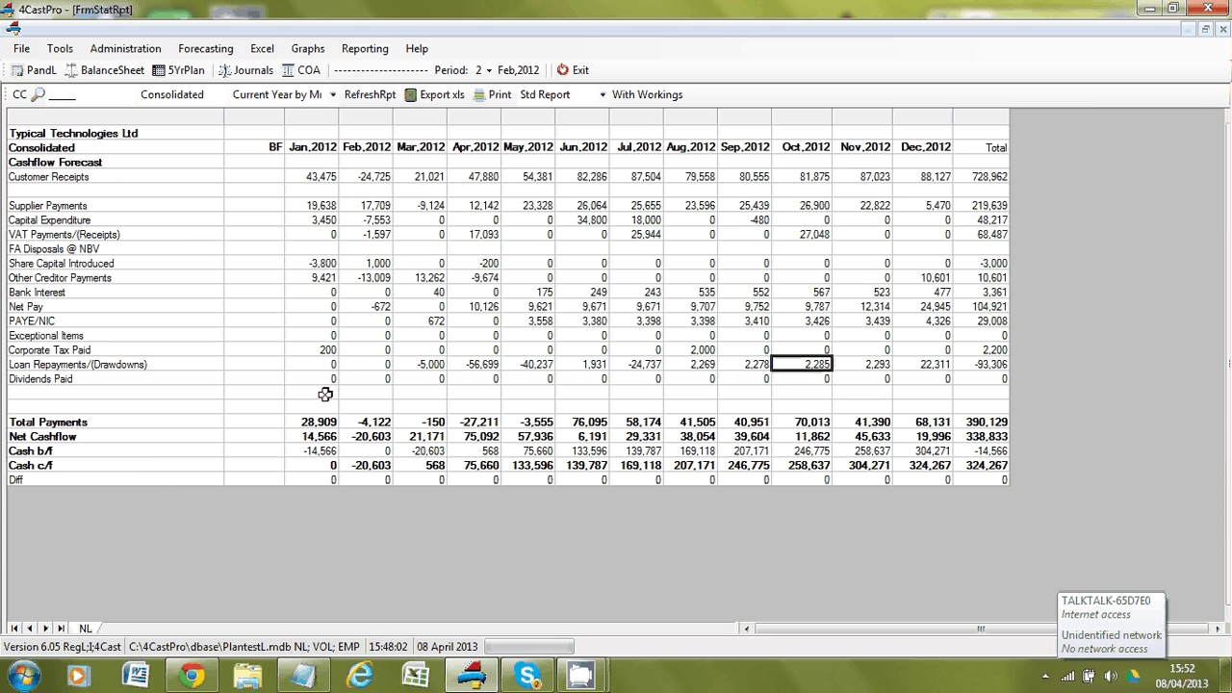
key("Up")
key("Up")
key("Up")
key("Down")
key("Down")
key("Down")
key("Down")
key("Down")
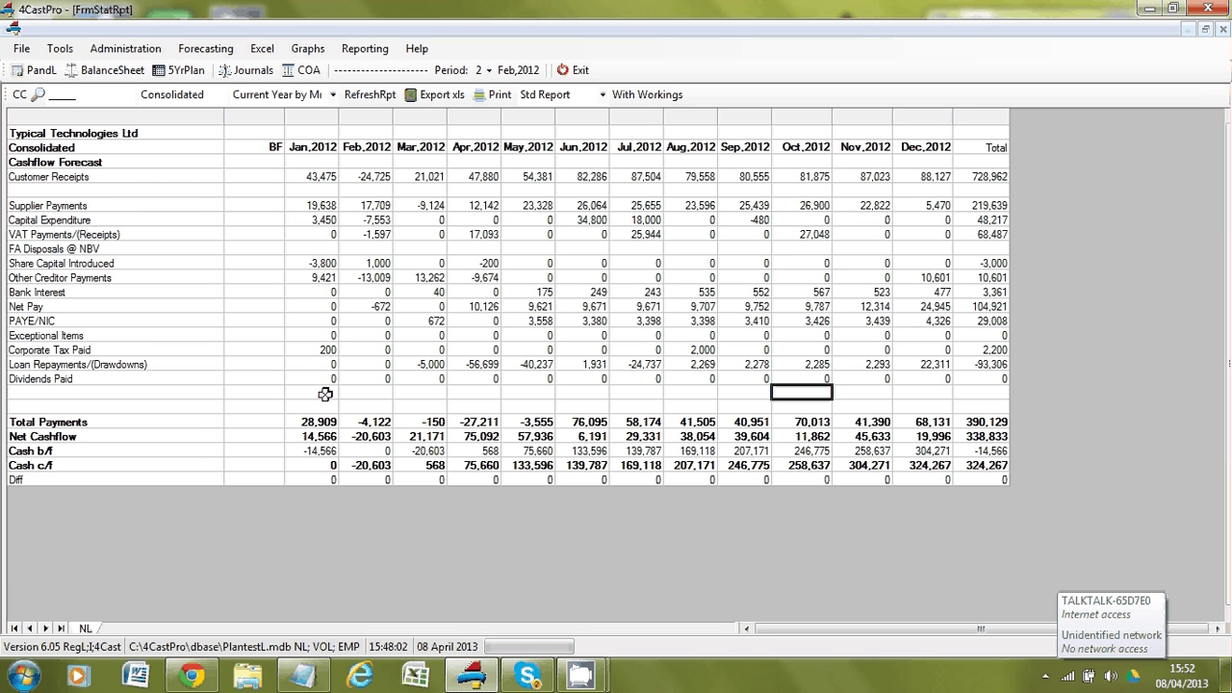
Check the cashflow report's time period setting and open the Plan Pack to view its schedules.
left_click(334, 100)
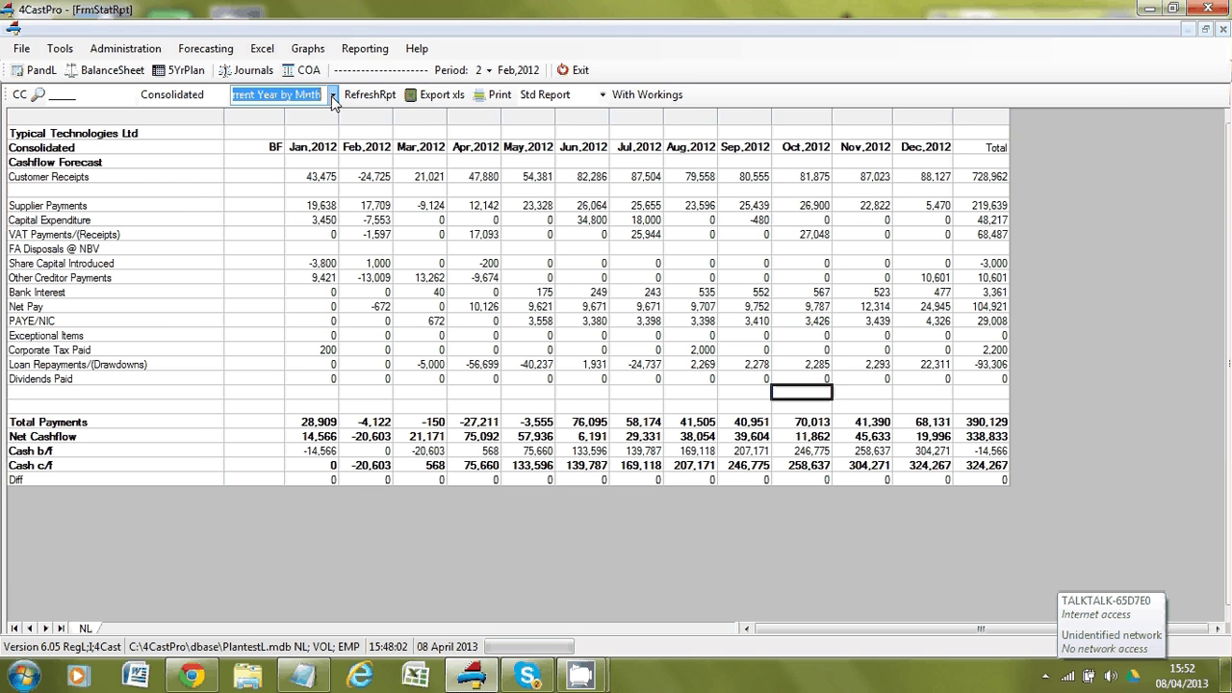
left_click(333, 100)
left_click(333, 100)
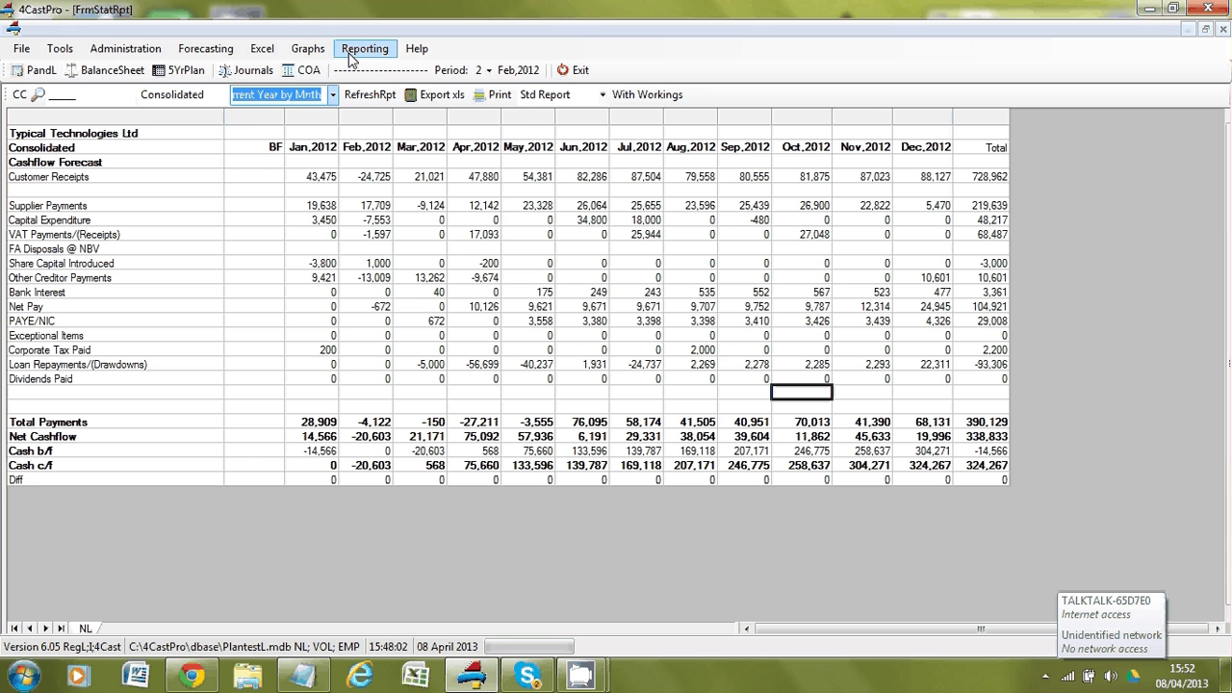
left_click(352, 57)
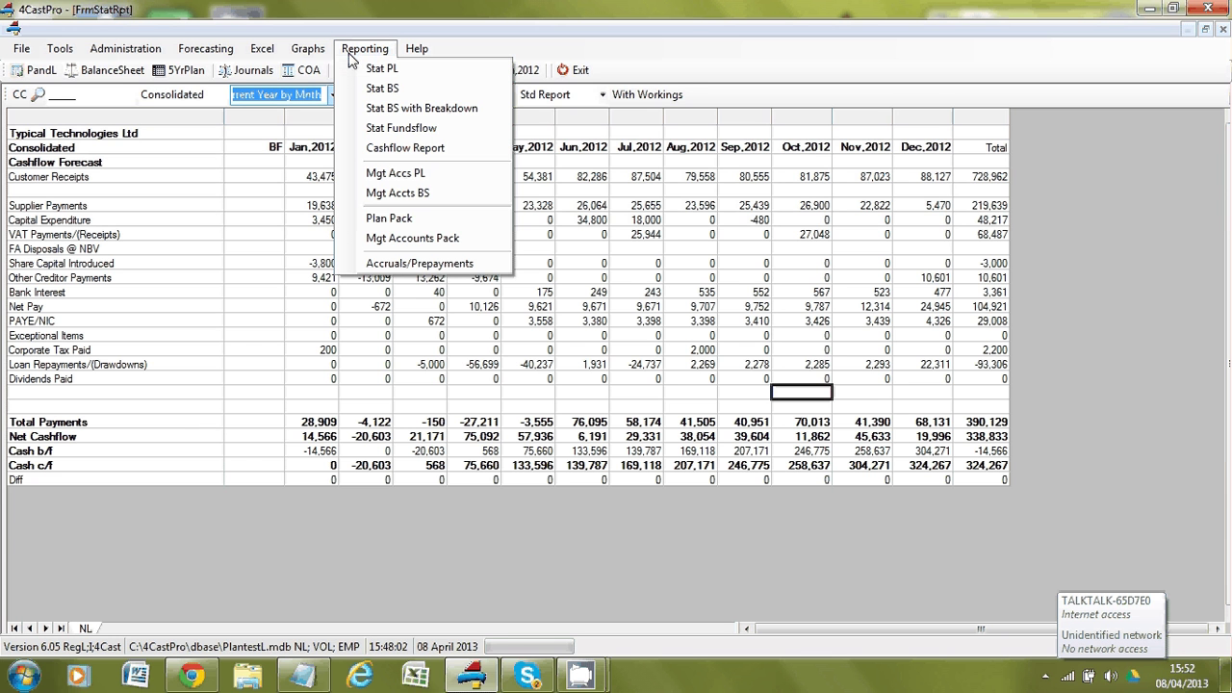
left_click(383, 219)
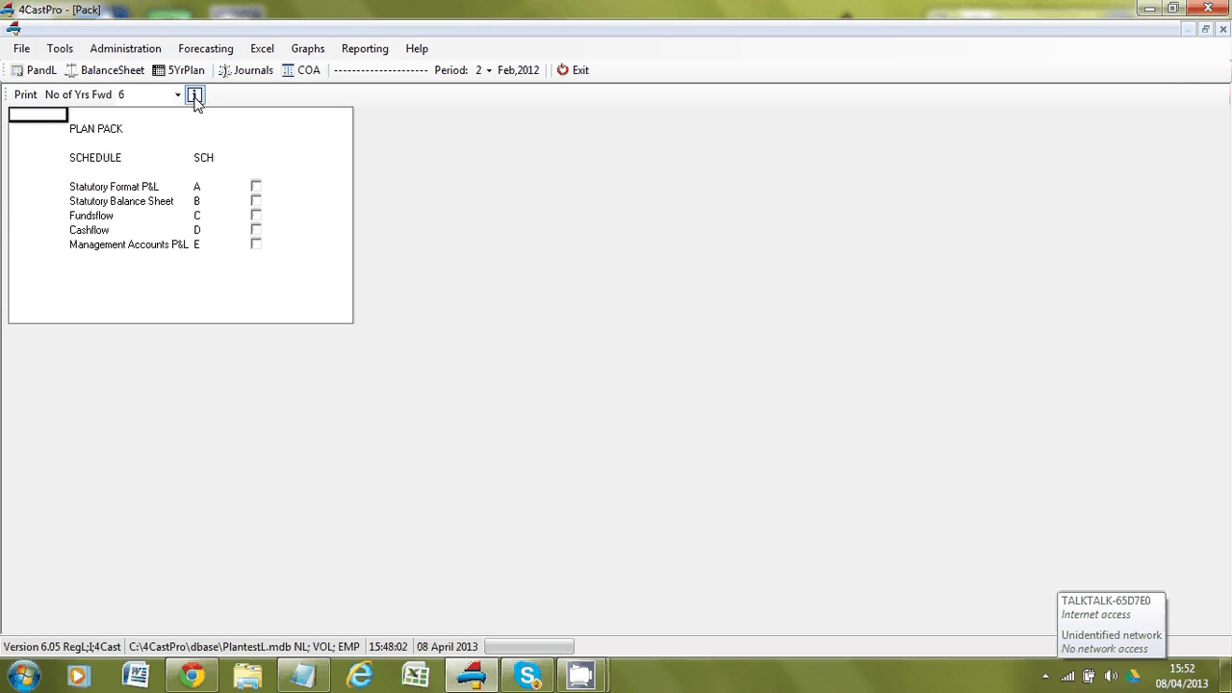
Open the Revenue detail from the 5 Year Plan and examine the 002FCT Sales Software figures for Yr2 and Yr3.
left_click(179, 76)
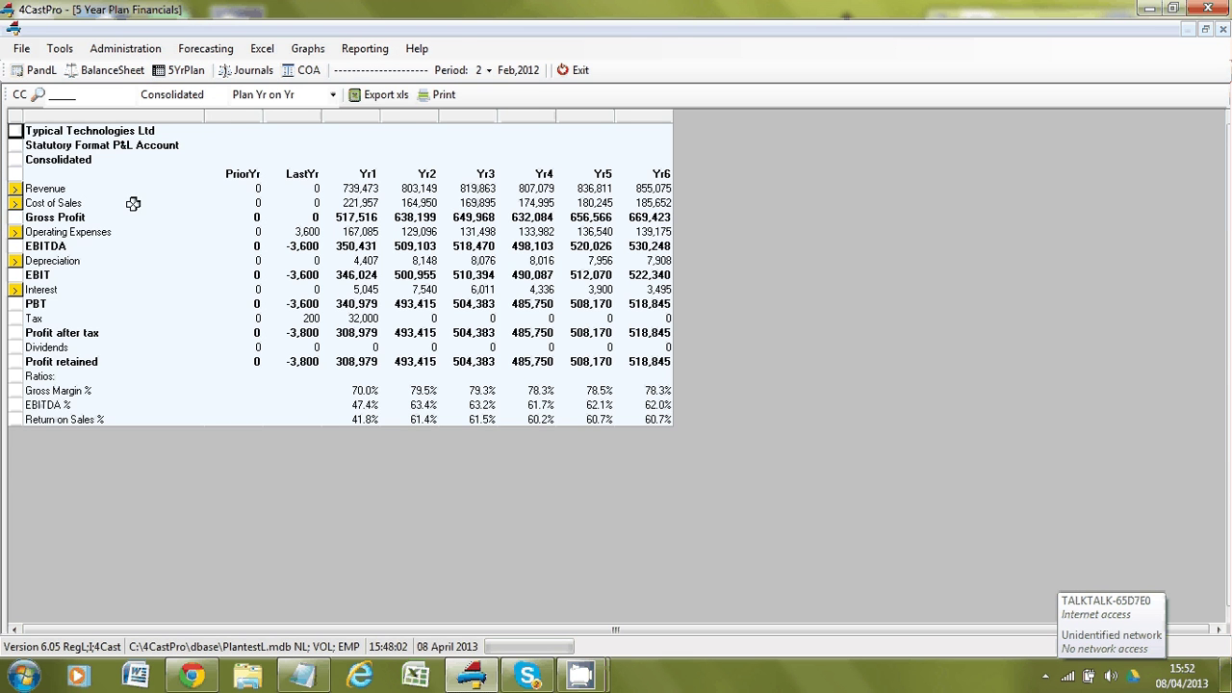
left_click(14, 195)
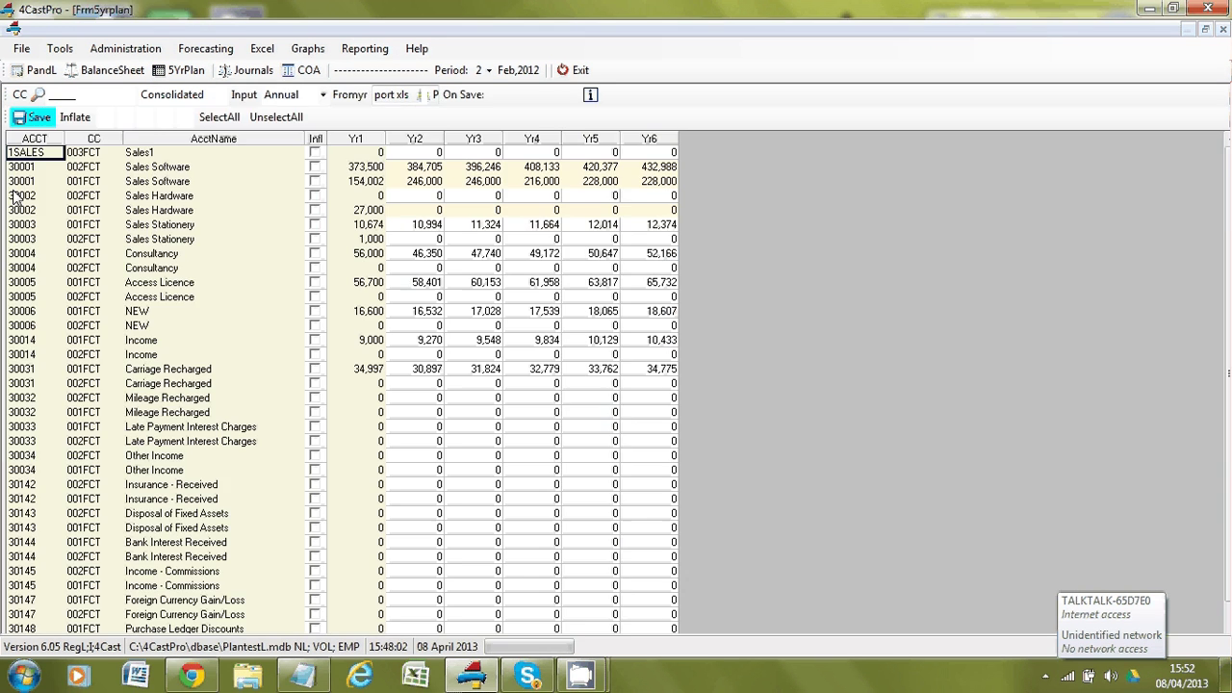
left_click(353, 193)
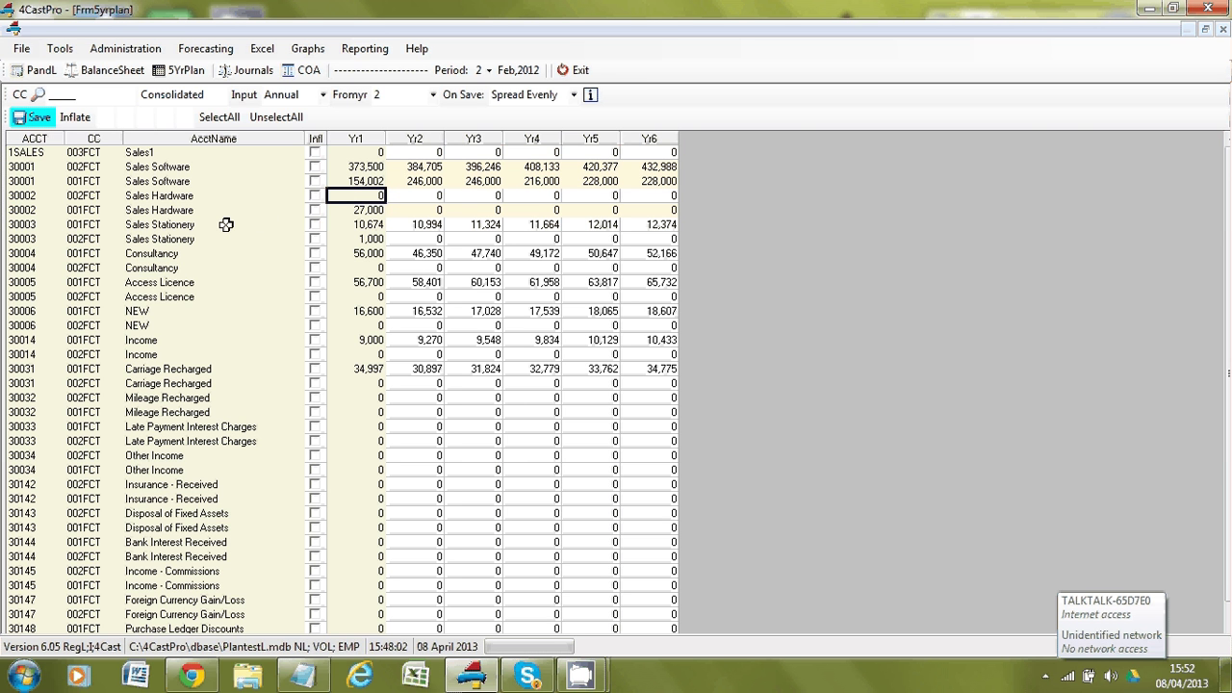
key("Up")
key("Up")
key("Right")
key("Right")
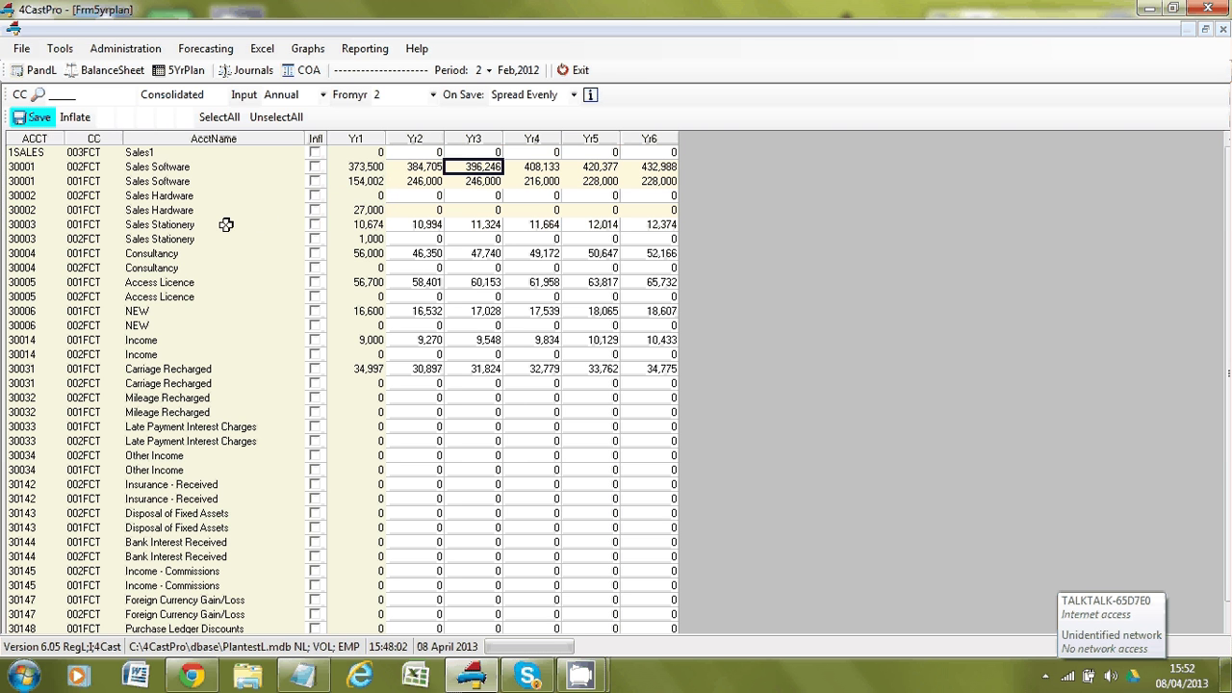
key("Left")
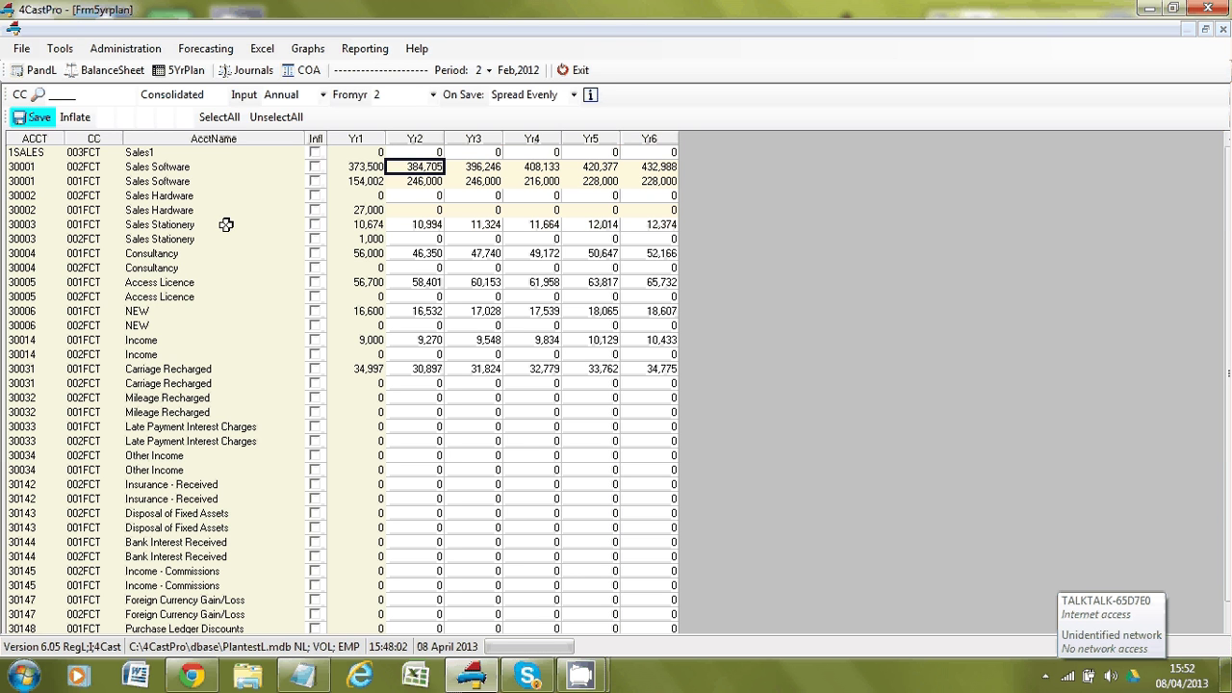
Mark both Sales Software accounts, the 001FCT Sales Hardware account and the 001FCT Sales Stationery account for inflation.
left_click(315, 166)
left_click(315, 181)
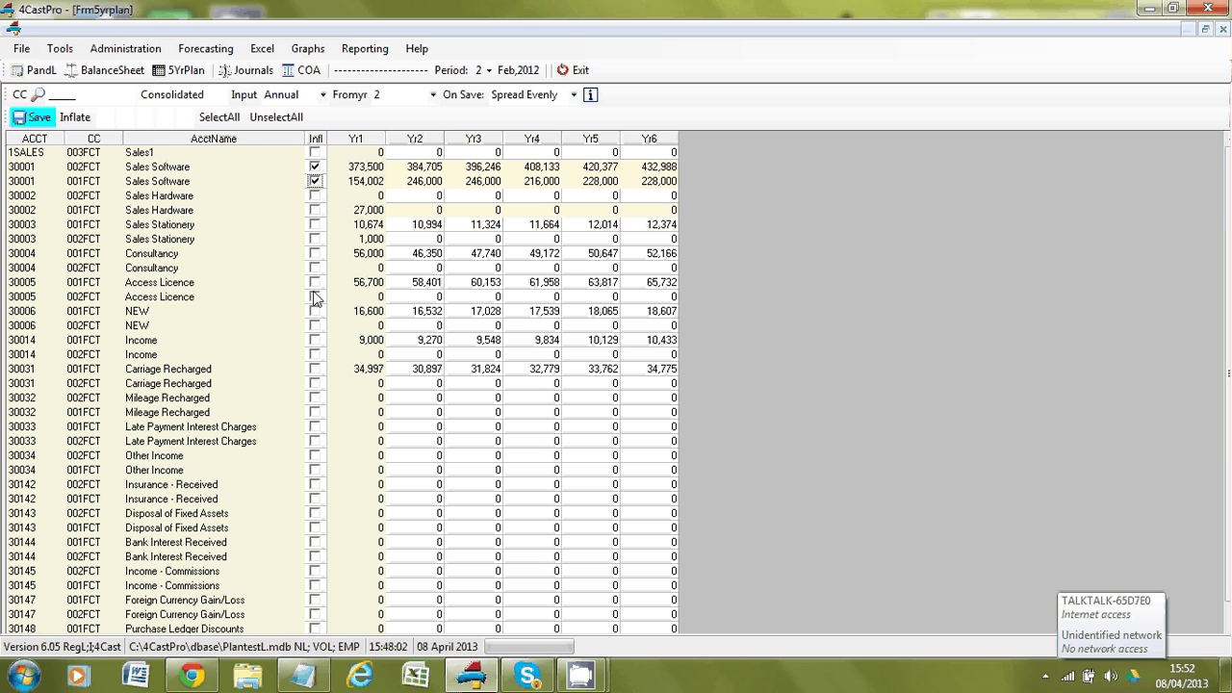
left_click(314, 210)
left_click(314, 225)
Inflate the marked accounts by 3, 3, 3, 4 and 4 over the five years and view the On Save spreading options.
left_click(107, 117)
type("3")
left_click(132, 118)
type("3")
left_click(142, 117)
type("3")
left_click(162, 118)
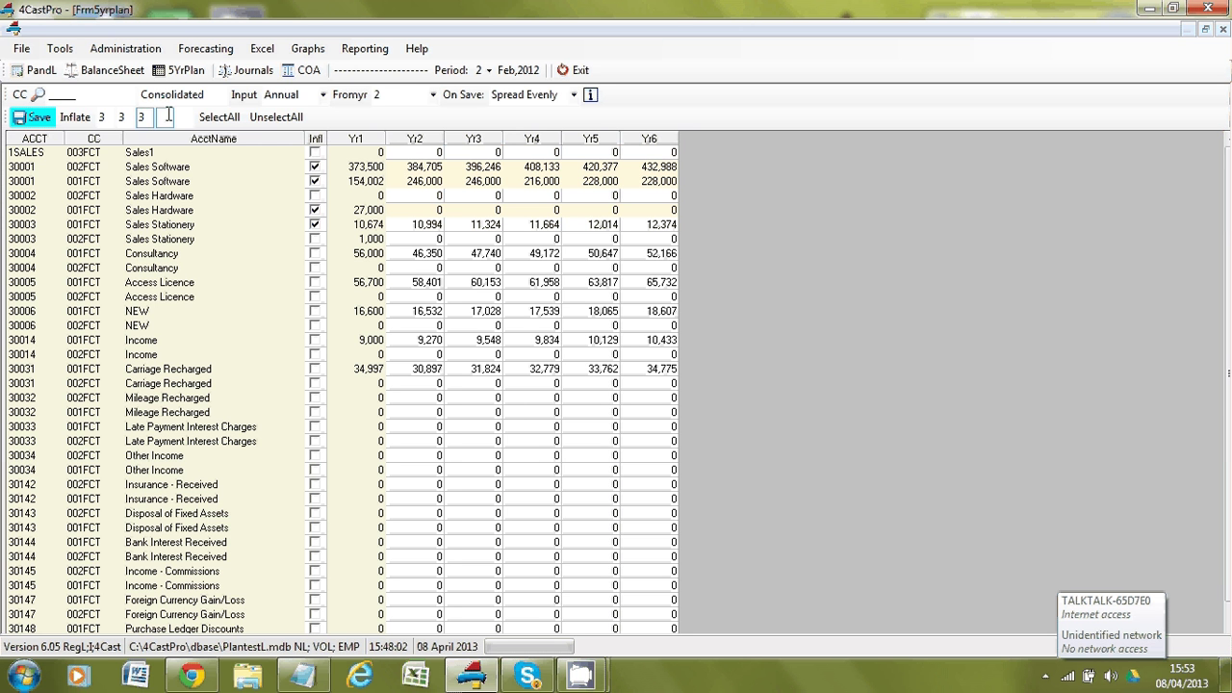
type("4")
left_click(184, 118)
type("4")
left_click(84, 117)
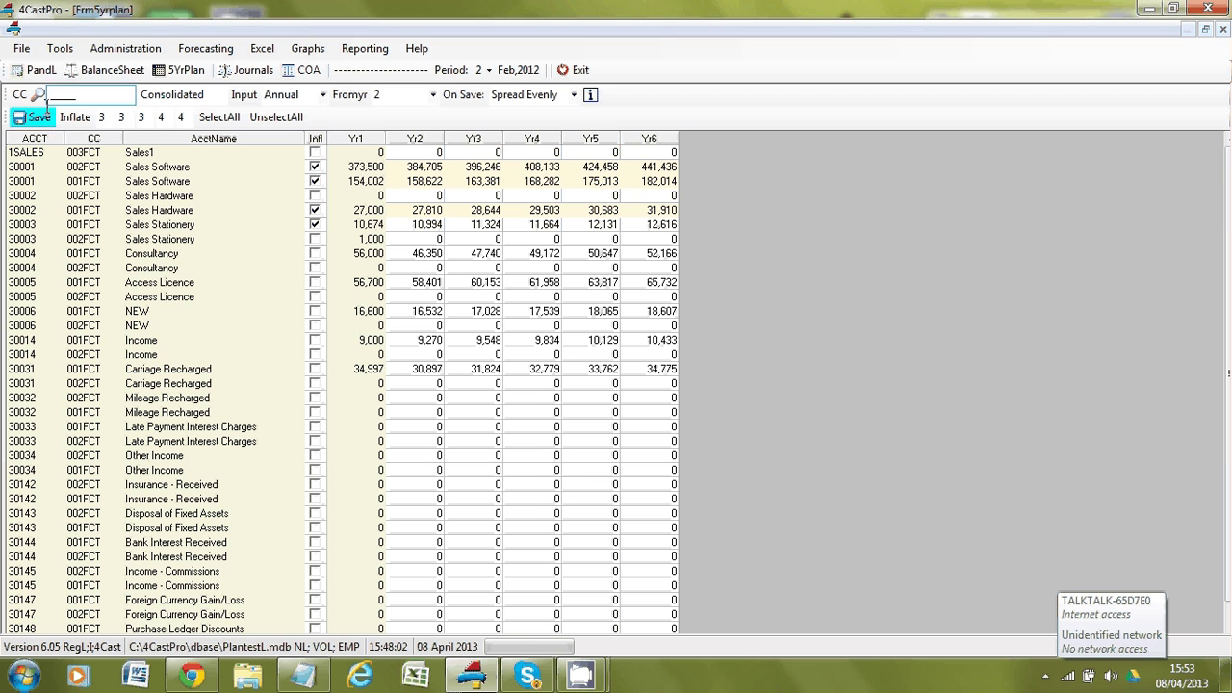
left_click(572, 94)
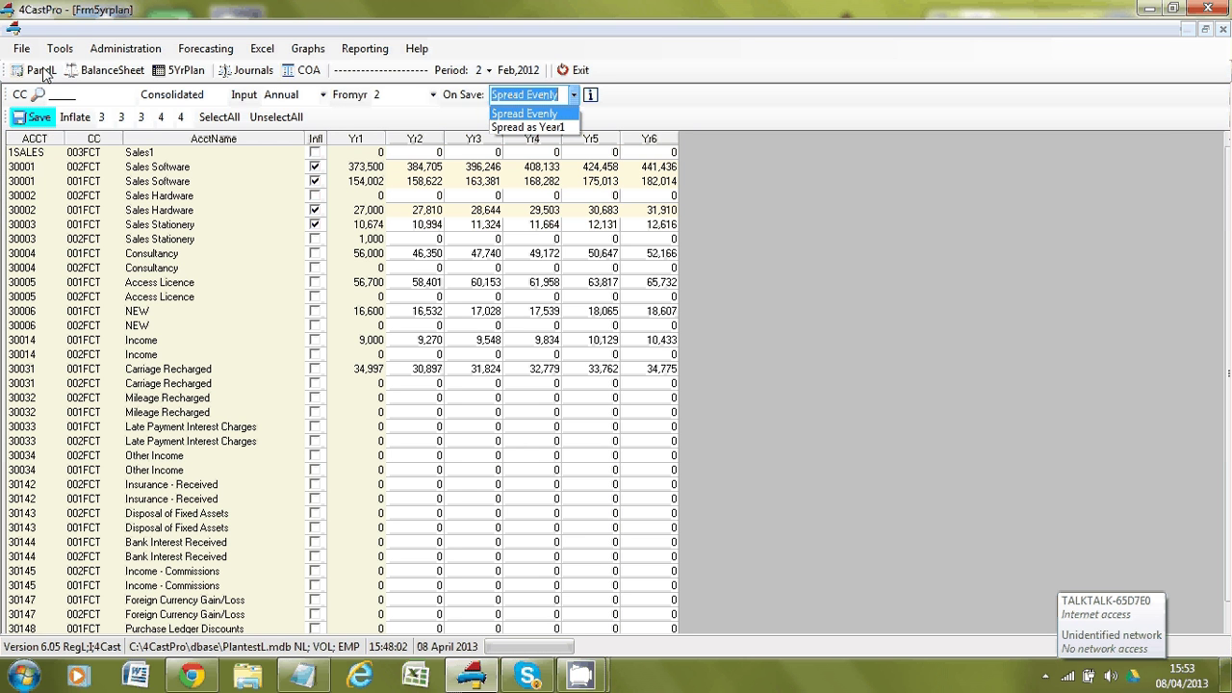
Open the Plan Pack and include all five schedules, from Statutory Format P&L to Management Accounts P&L.
left_click(360, 54)
left_click(361, 52)
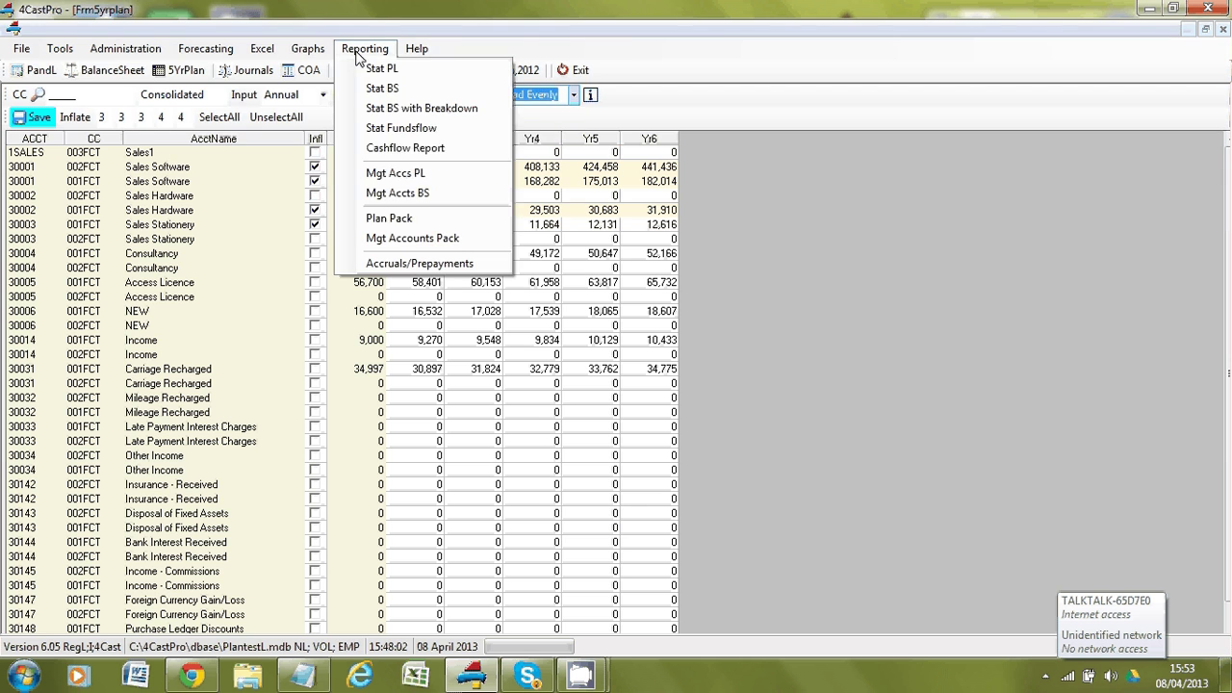
left_click(405, 220)
left_click(256, 187)
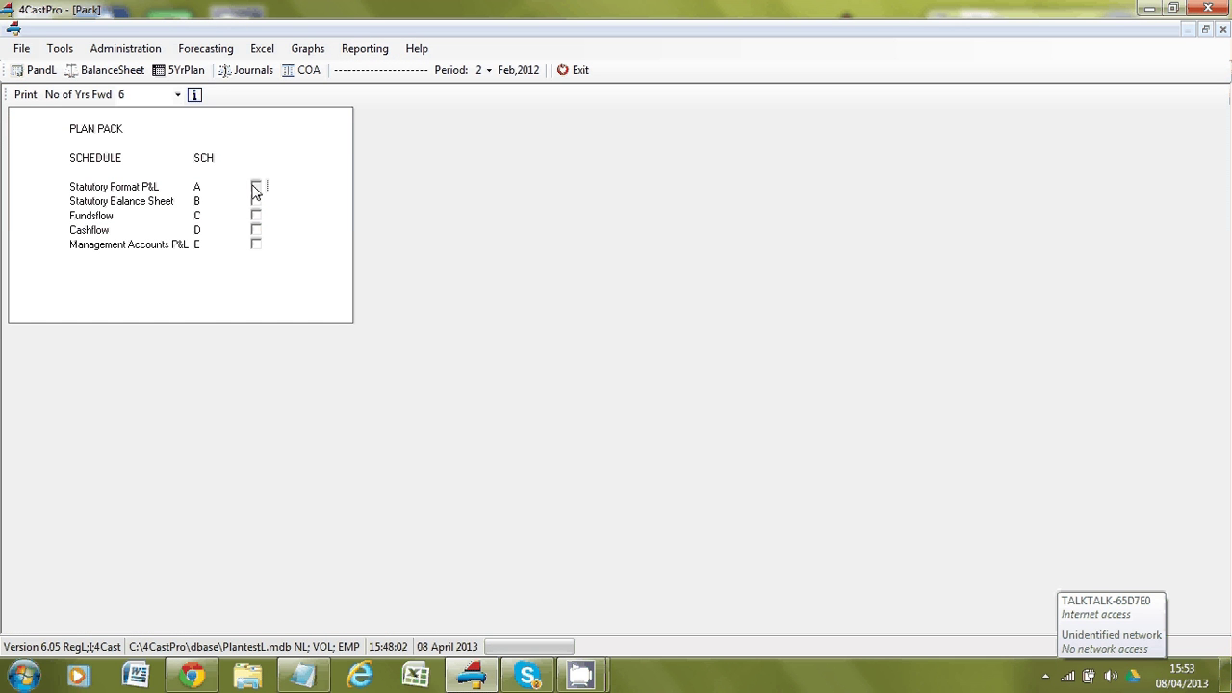
left_click(256, 201)
left_click(256, 215)
left_click(256, 230)
left_click(256, 245)
Set the number of years forward to 2 and generate the Plan Pack.
left_click(178, 96)
left_click(178, 96)
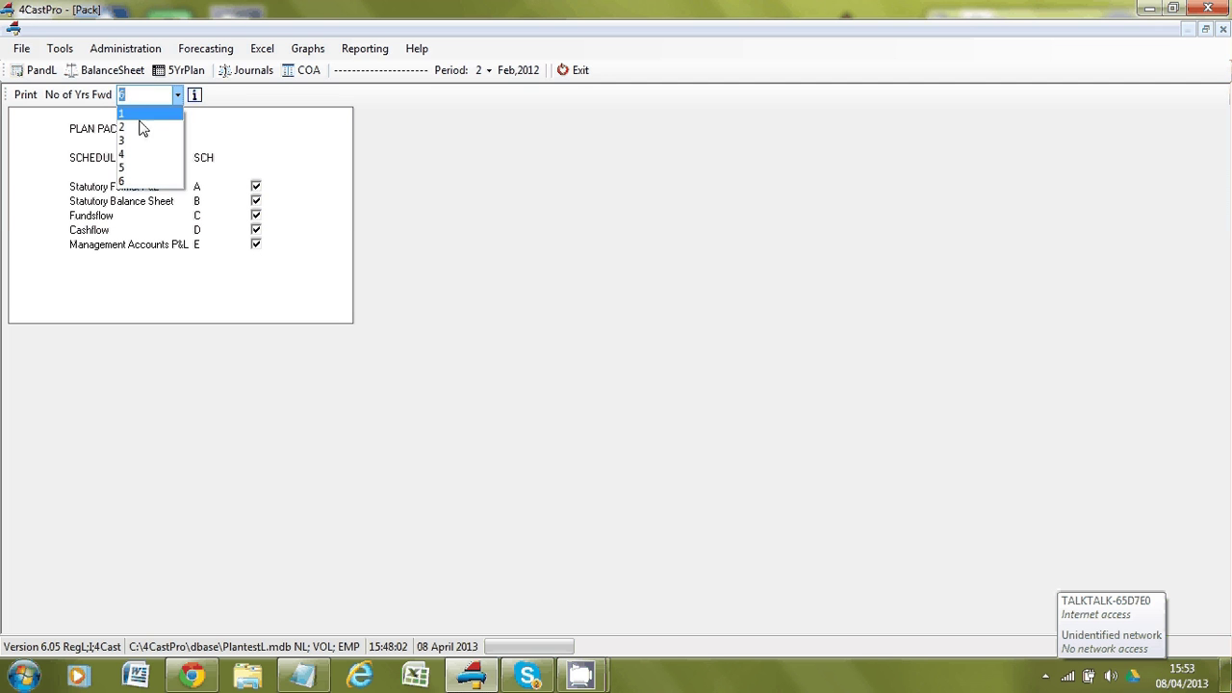
left_click(139, 126)
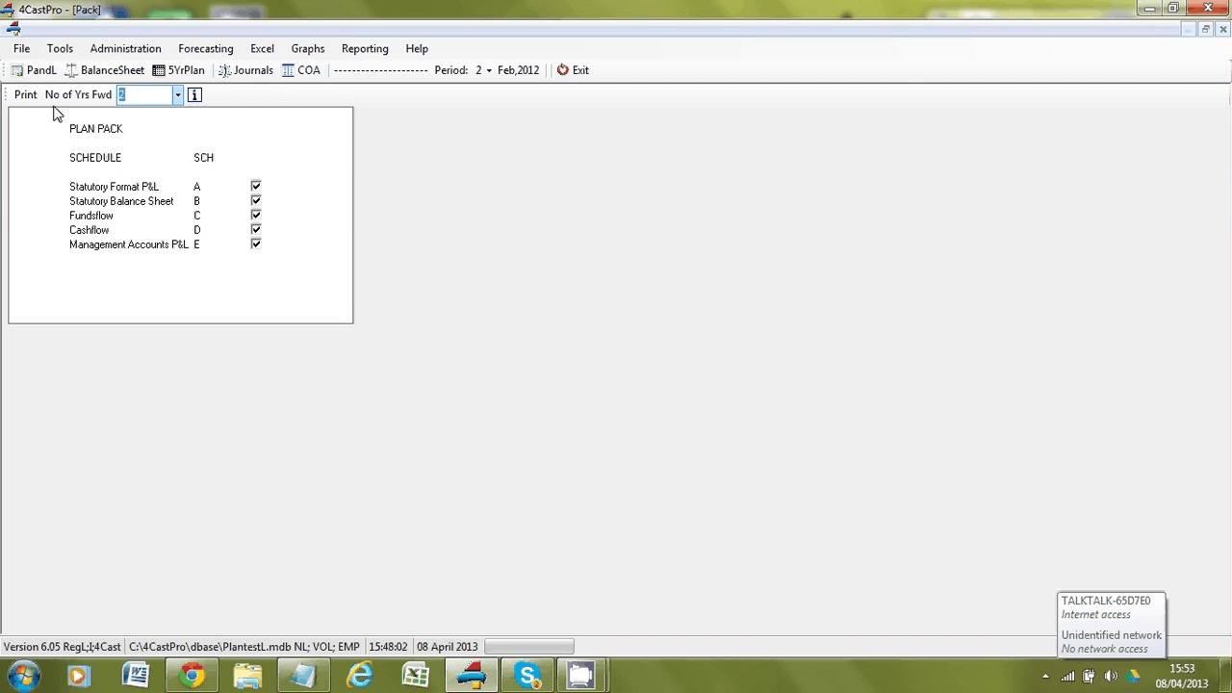
left_click(26, 96)
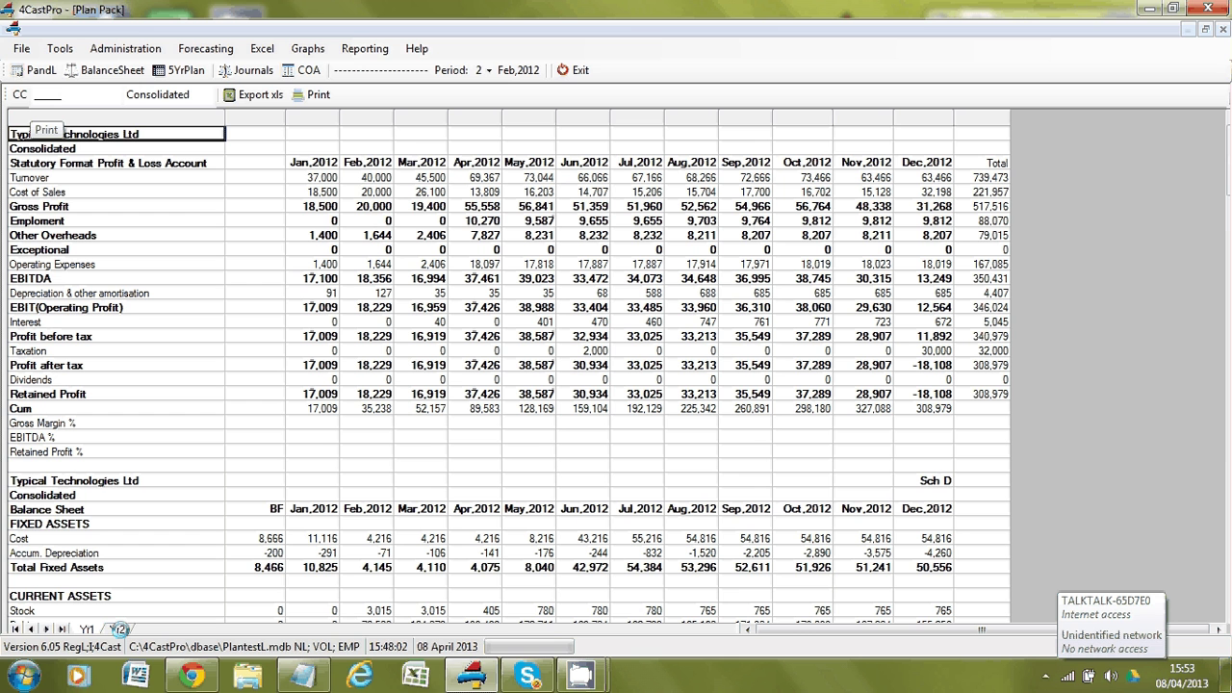
Examine the Yr1 Statutory Format Profit & Loss Account and the Balance Sheet in the Plan Pack.
left_click(262, 100)
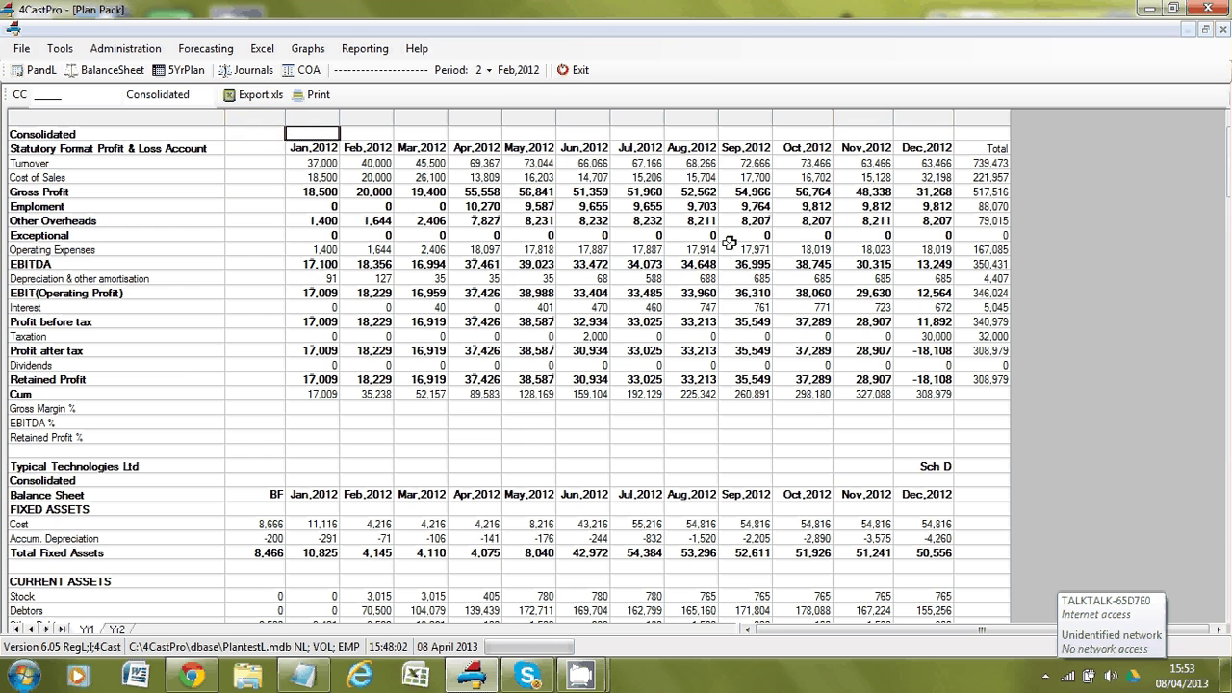
left_click(690, 221)
key("Down")
key("Down")
key("Down")
key("Down")
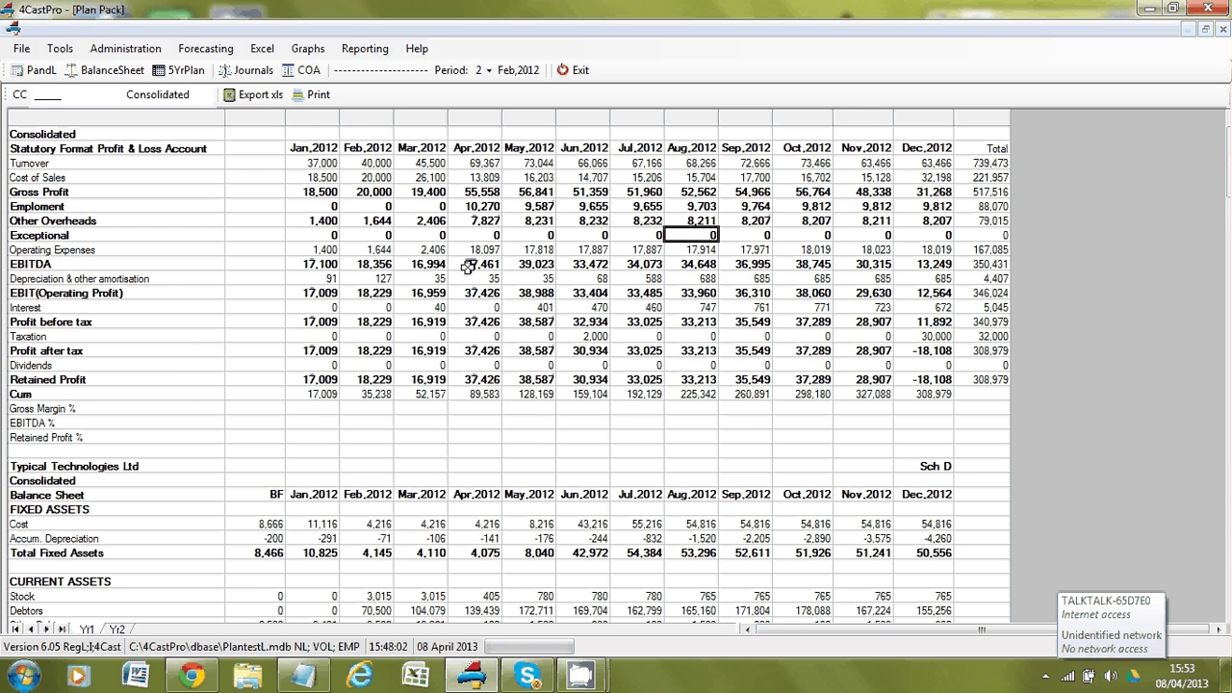
key("Down")
key("Down")
key("Down")
key("Down")
key("Down")
key("Down")
key("Down")
key("Down")
key("Down")
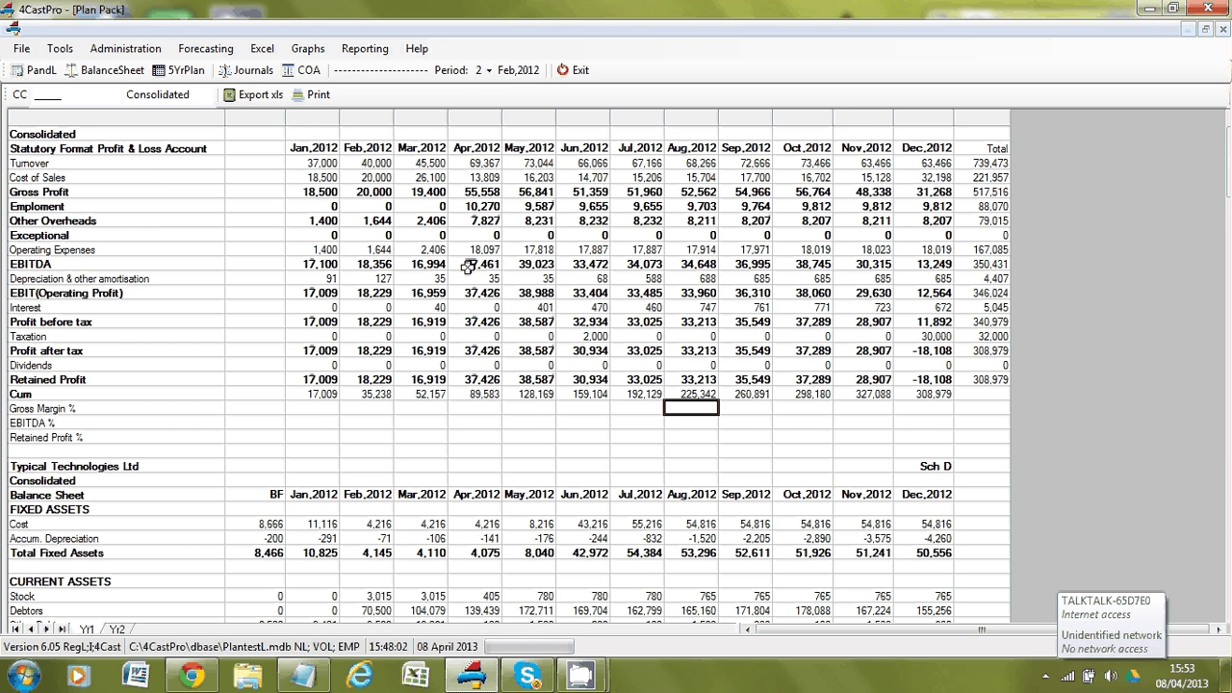
key("Down")
key("Down")
key("Down")
key("Down")
key("Down")
key("Down")
key("Down")
key("Down")
key("Down")
key("Down")
key("Down")
key("Down")
key("Down")
key("Down")
key("Down")
key("Down")
key("Down")
key("Down")
key("Down")
key("Down")
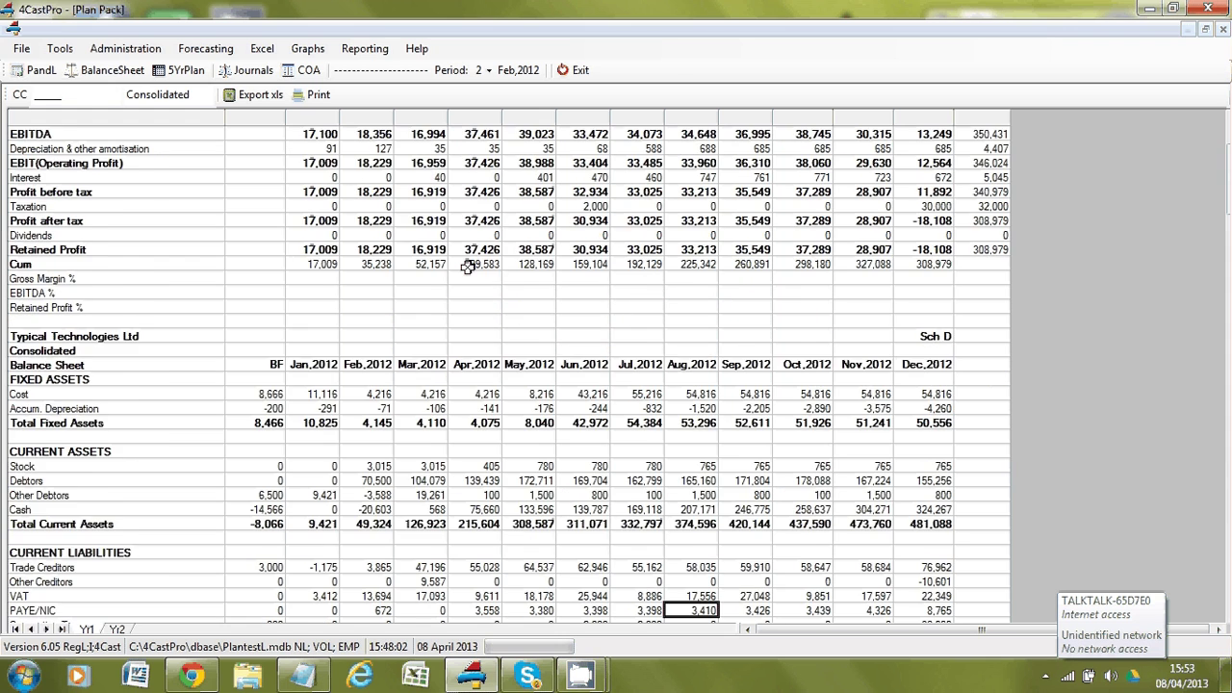
Examine the rest of the Yr1 Balance Sheet, the Fundsflow and the Cashflow Forecast in the Plan Pack.
key("Down")
key("Down")
key("Down")
key("Down")
key("Down")
key("Down")
key("Down")
key("Down")
key("Down")
key("Down")
key("Down")
key("Down")
key("Down")
key("Down")
key("Down")
key("Down")
key("Down")
key("Down")
key("Down")
key("Down")
key("Down")
key("Down")
key("Down")
key("Down")
key("Down")
key("Down")
key("Down")
key("Down")
key("Down")
key("Down")
key("Down")
key("Down")
key("Down")
key("Down")
key("Down")
key("Down")
key("Down")
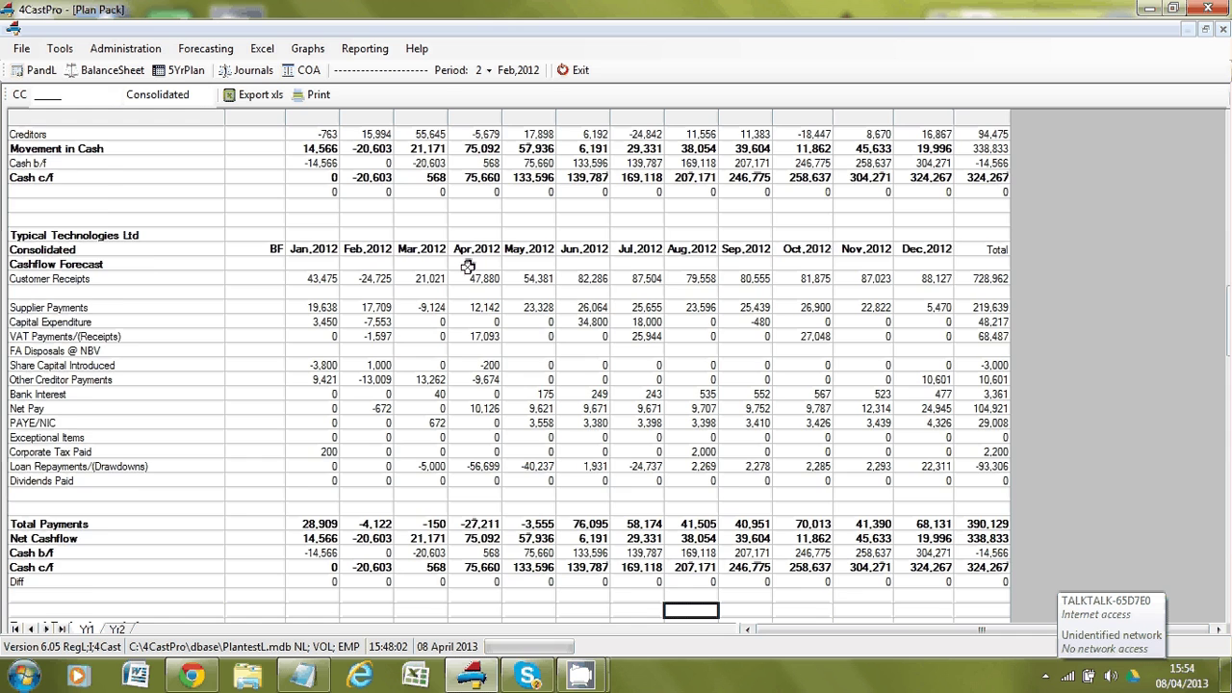
Examine the Yr1 management Profit and Loss Account down to Profit Retained and show the Yr2 sheet.
key("Down")
key("Down")
key("Down")
key("Down")
key("Down")
key("Down")
key("Down")
key("Down")
key("Down")
key("Down")
key("Down")
key("Down")
key("Down")
key("Down")
key("Down")
key("Down")
key("Down")
key("Down")
key("Down")
key("Down")
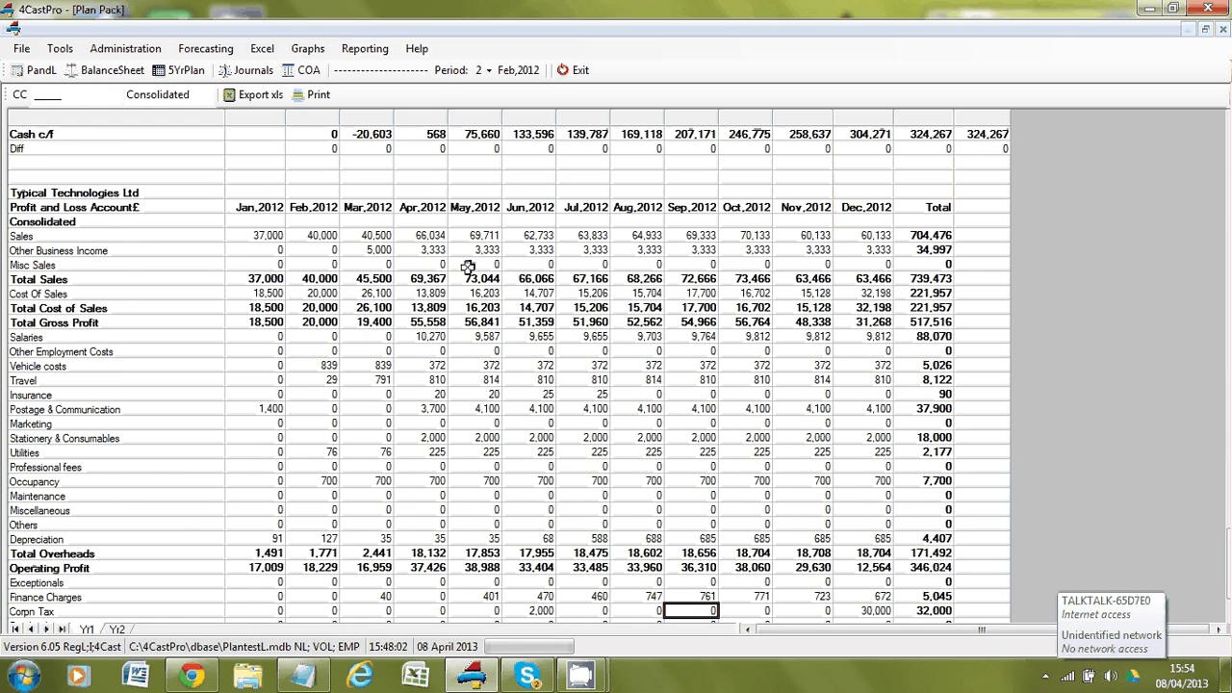
key("Down")
key("Down")
key("Down")
key("Down")
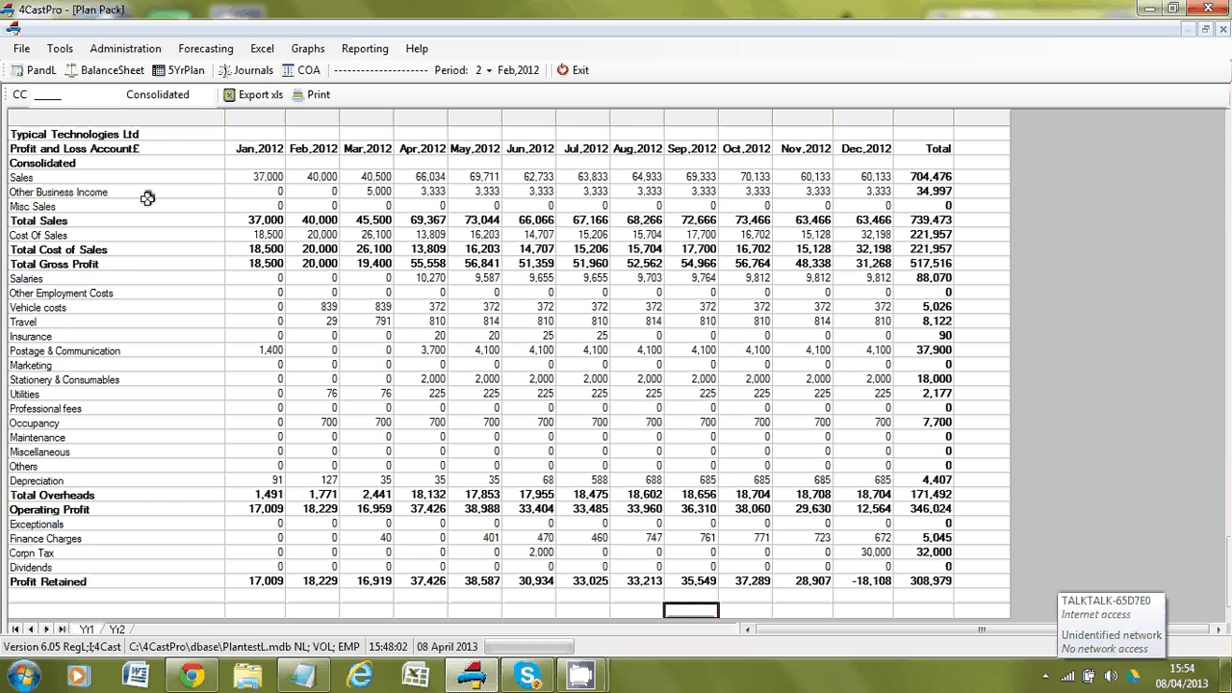
left_click(116, 630)
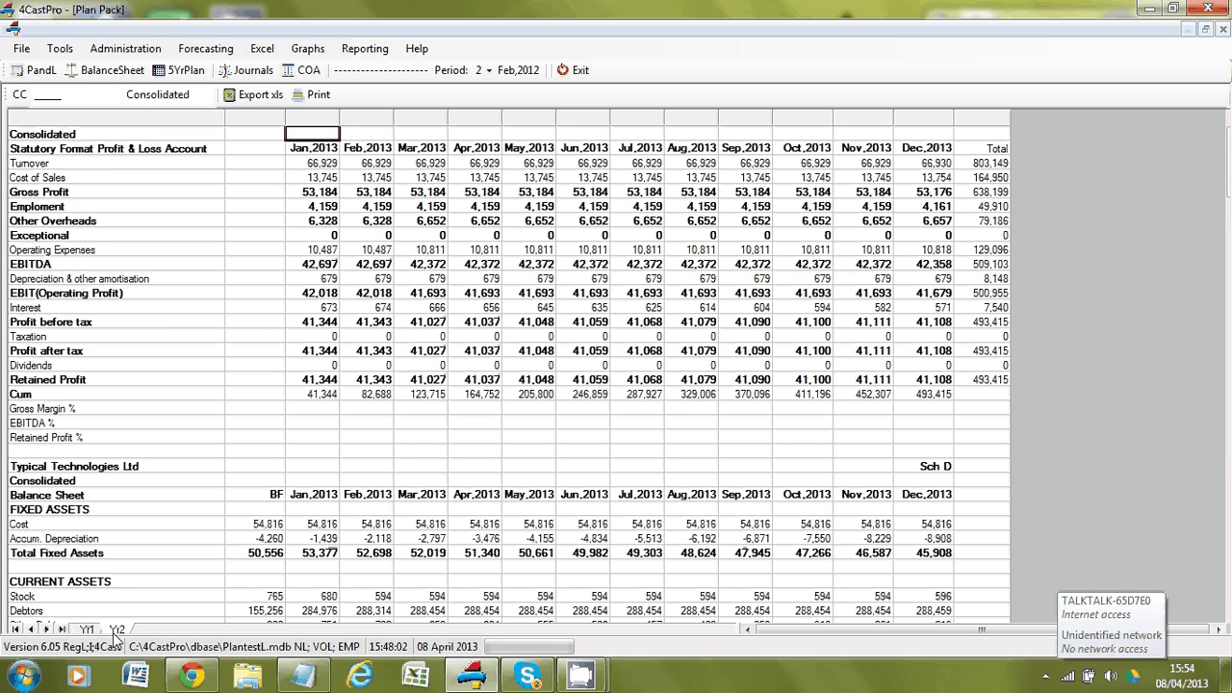
Open the Management Accounts Pack and review its schedules from Statutory P&L Account to P&L by Period(Mgt).
left_click(358, 50)
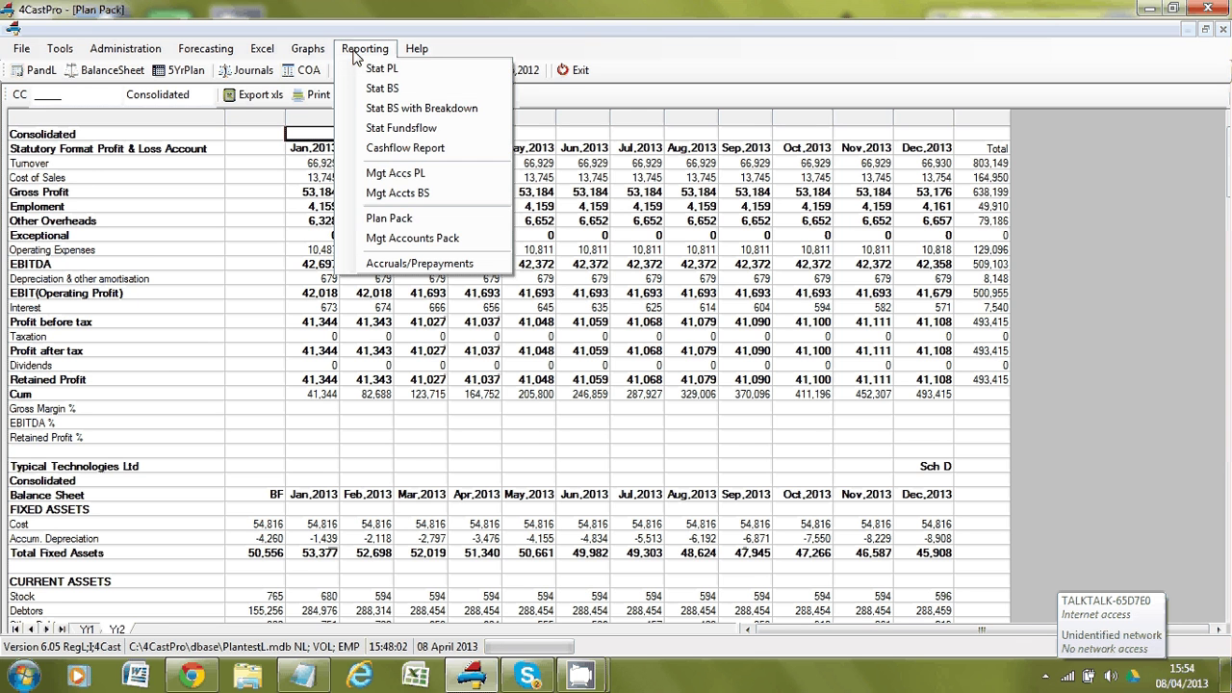
left_click(412, 239)
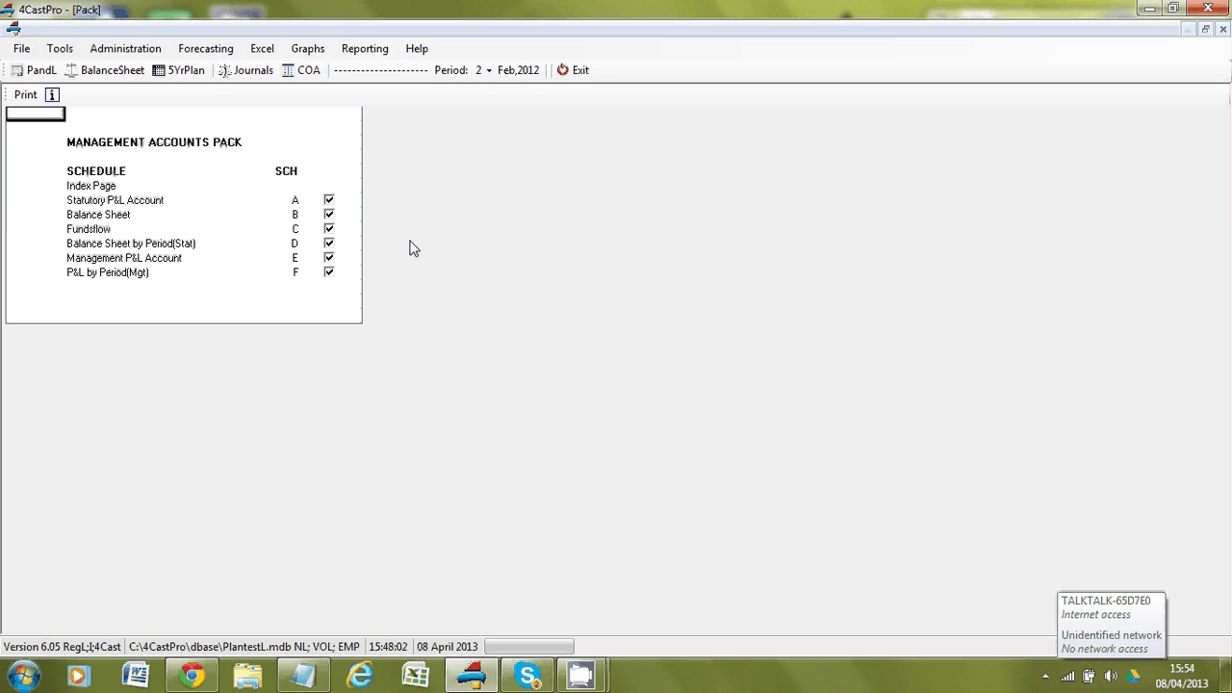
left_click(106, 203)
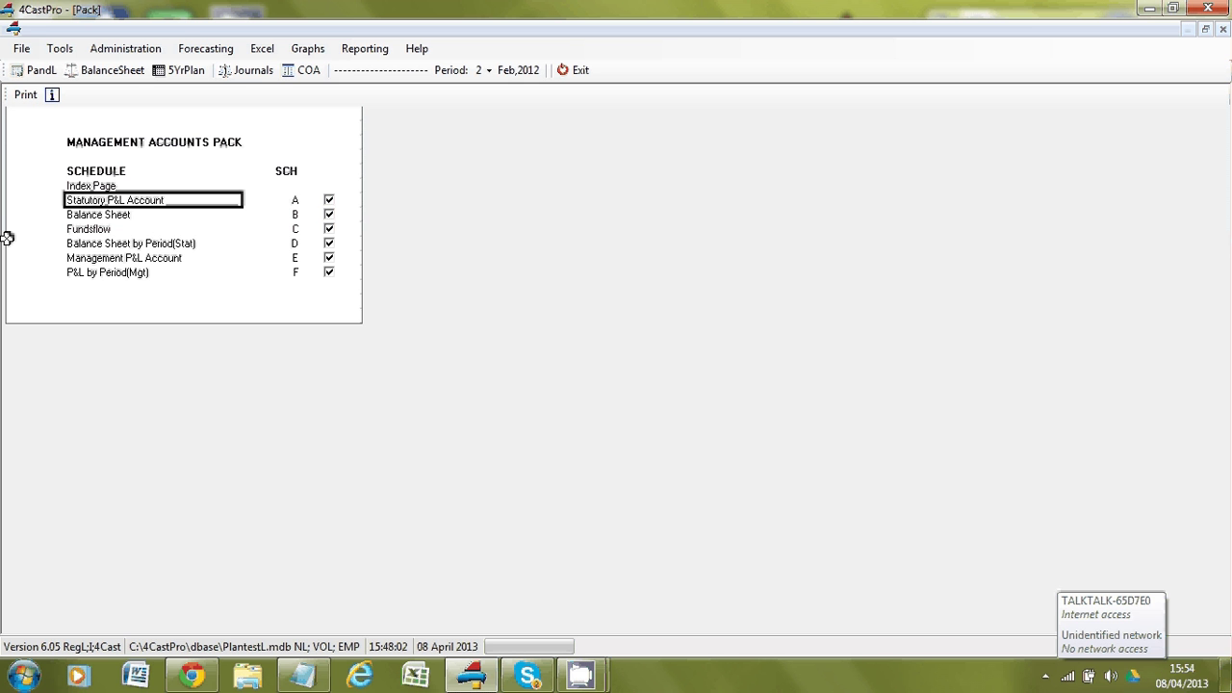
key("Down")
key("Down")
key("Down")
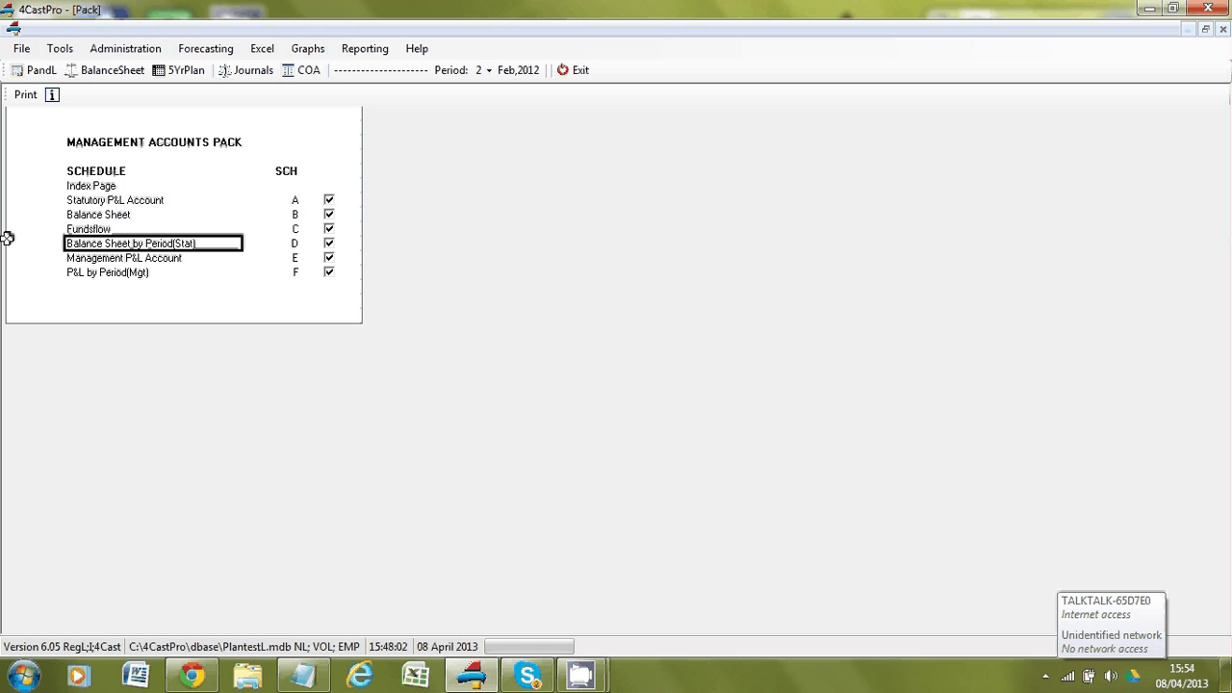
key("Down")
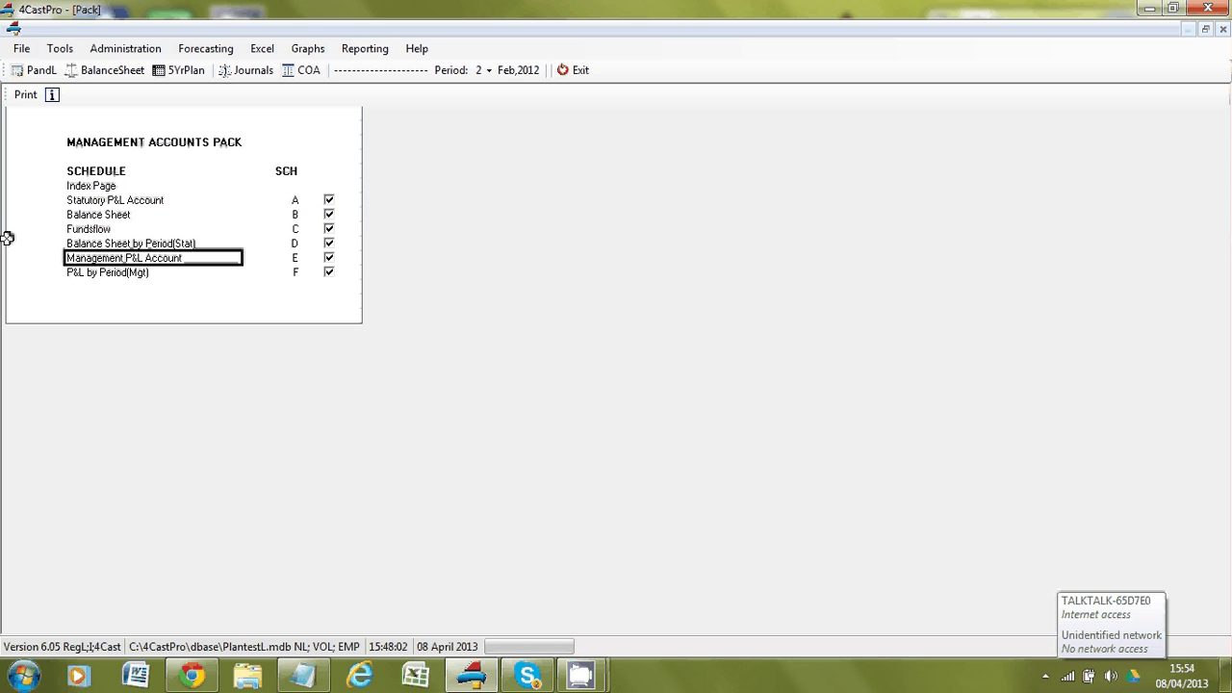
key("Down")
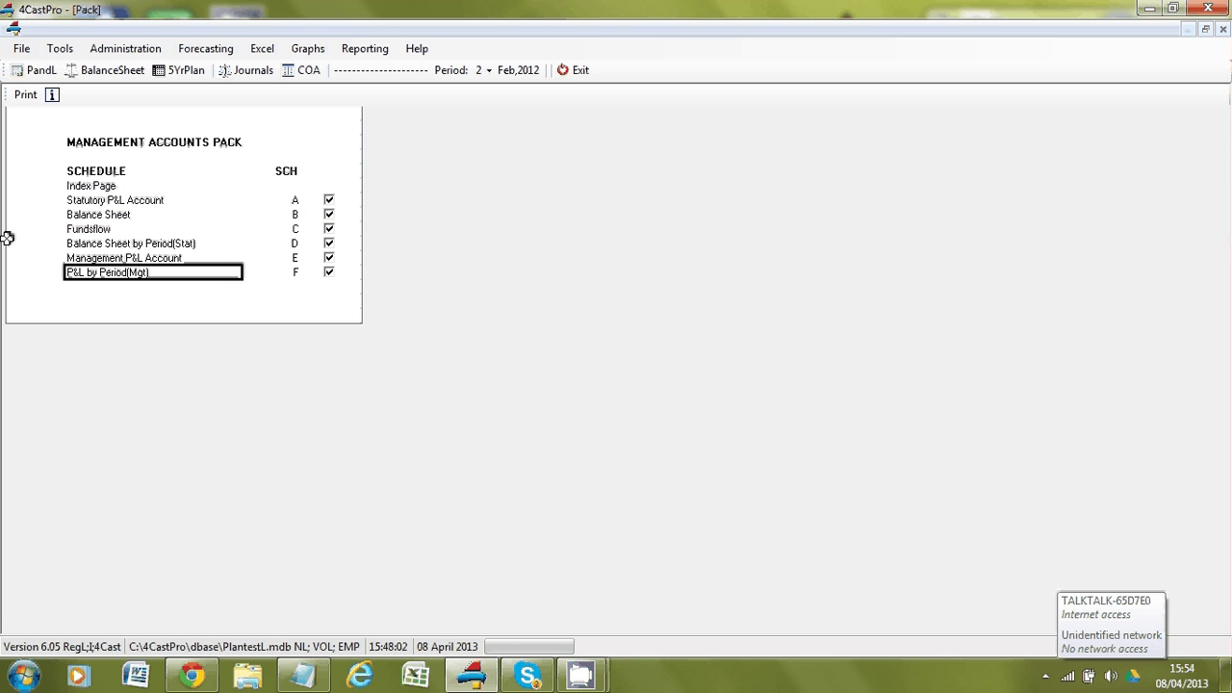
key("Up")
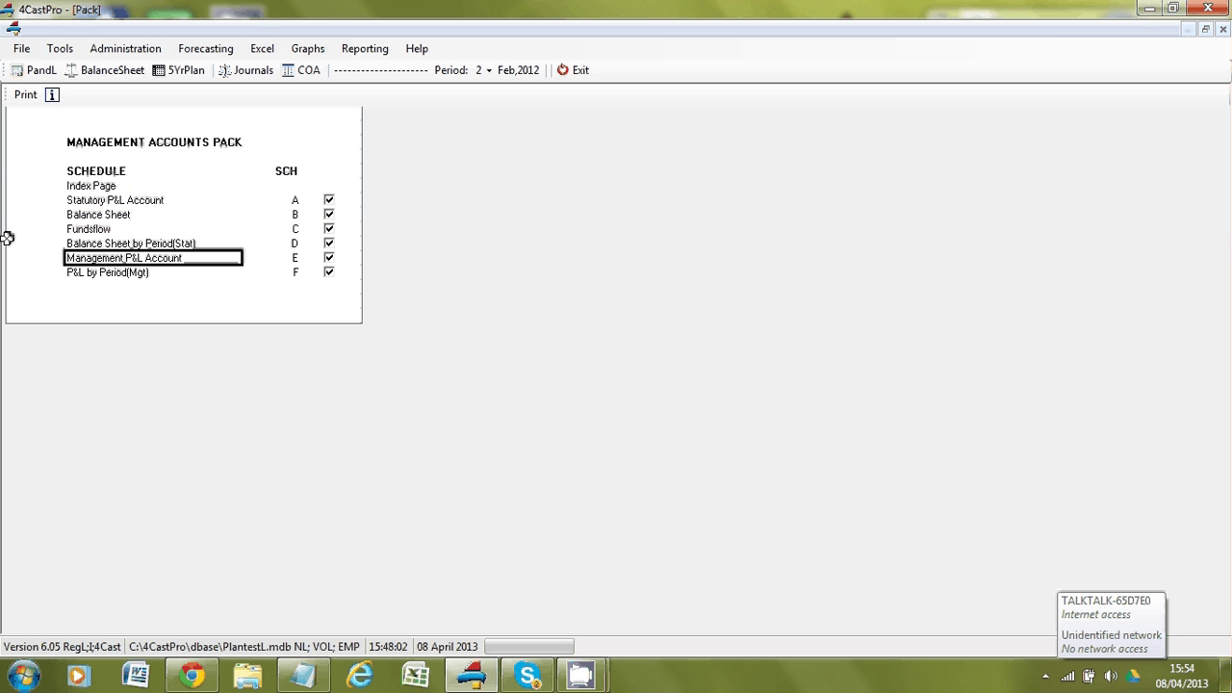
key("Down")
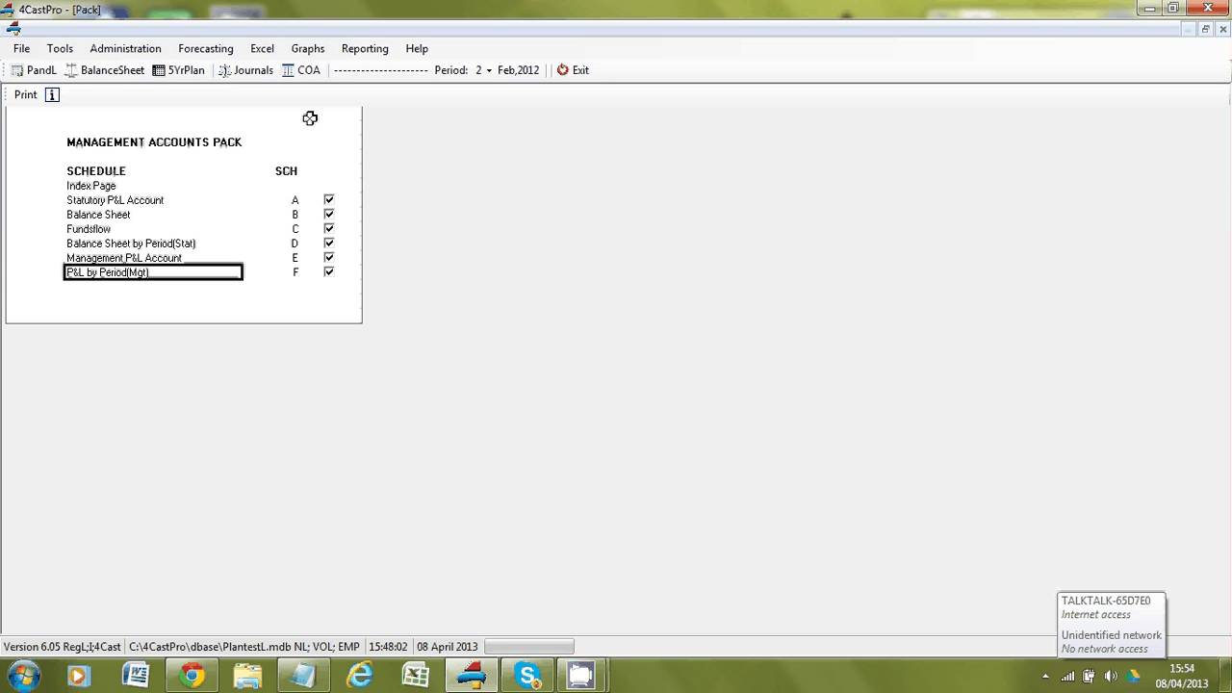
Open the StatAcctPL.xls custom report in Excel and show its add-in commands.
left_click(264, 53)
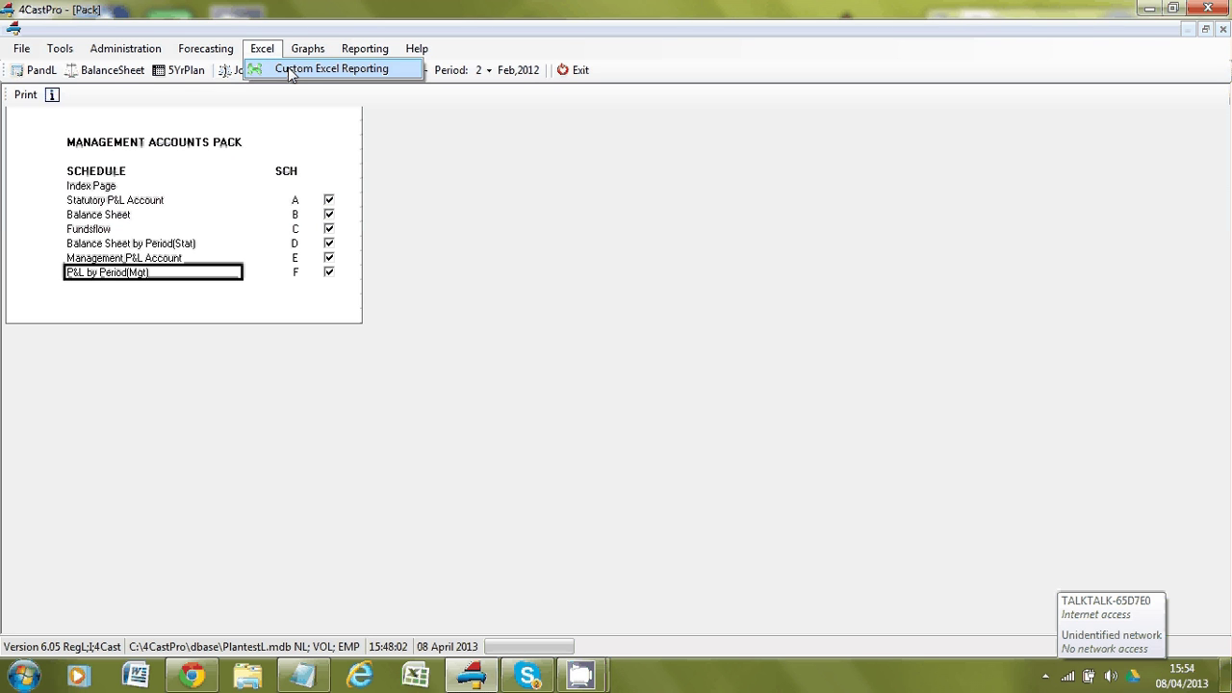
left_click(290, 70)
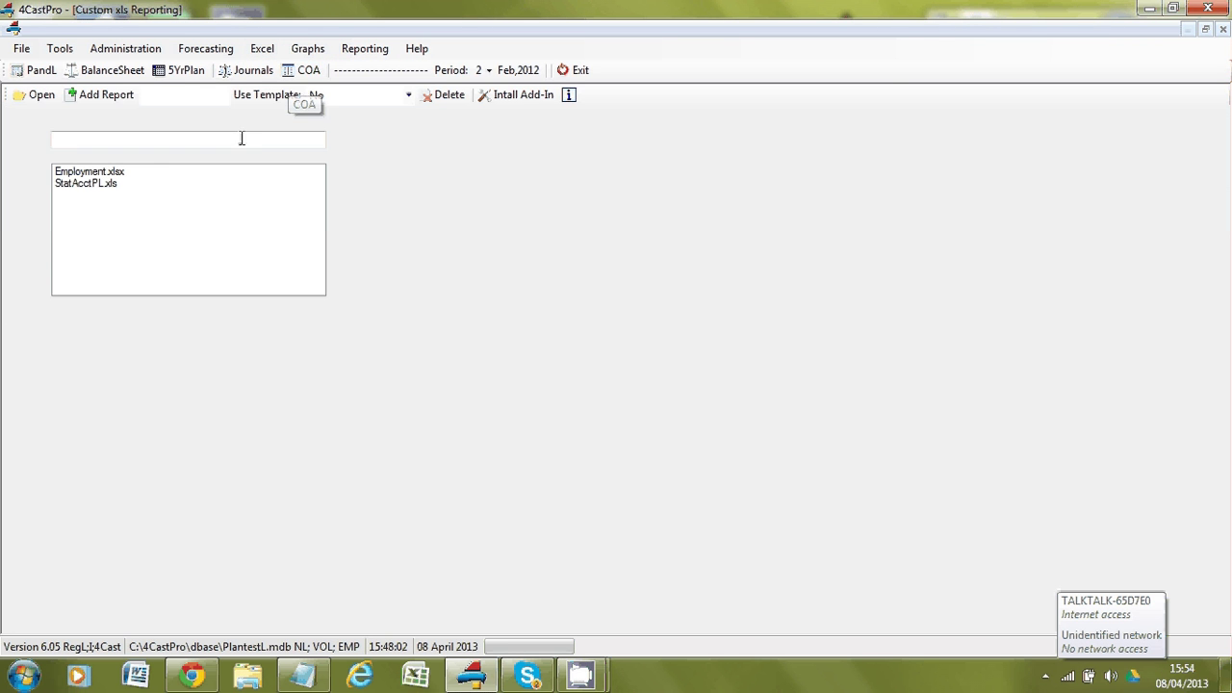
left_click(94, 188)
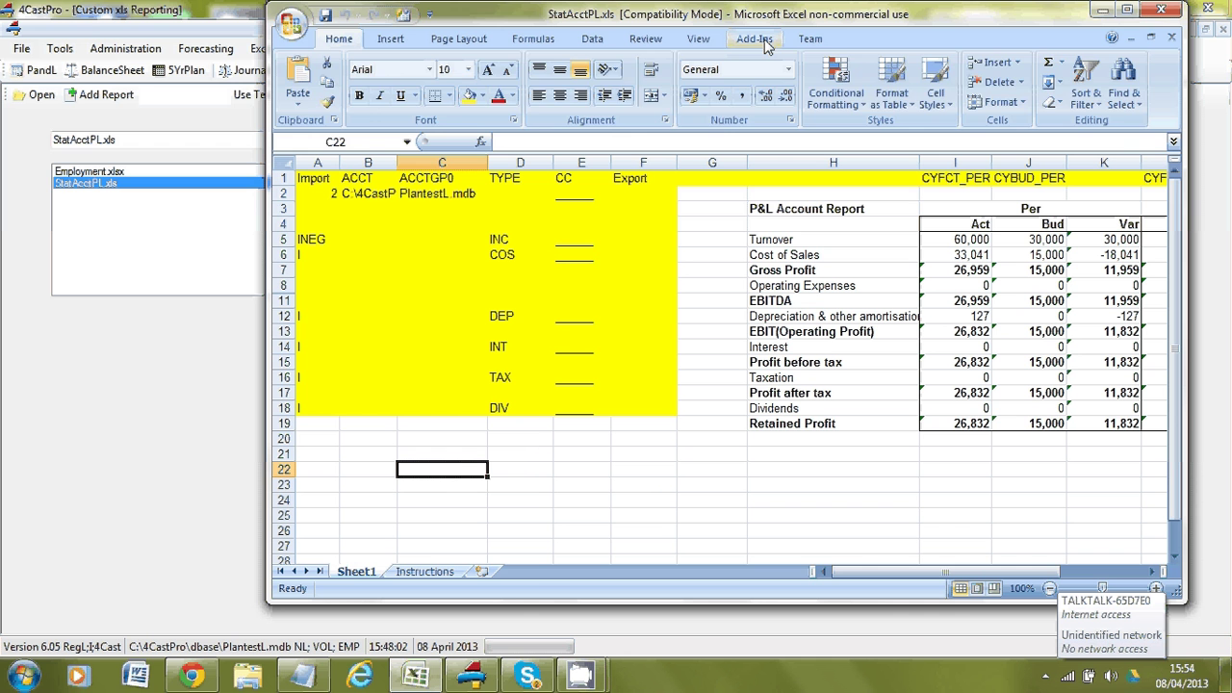
left_click(755, 40)
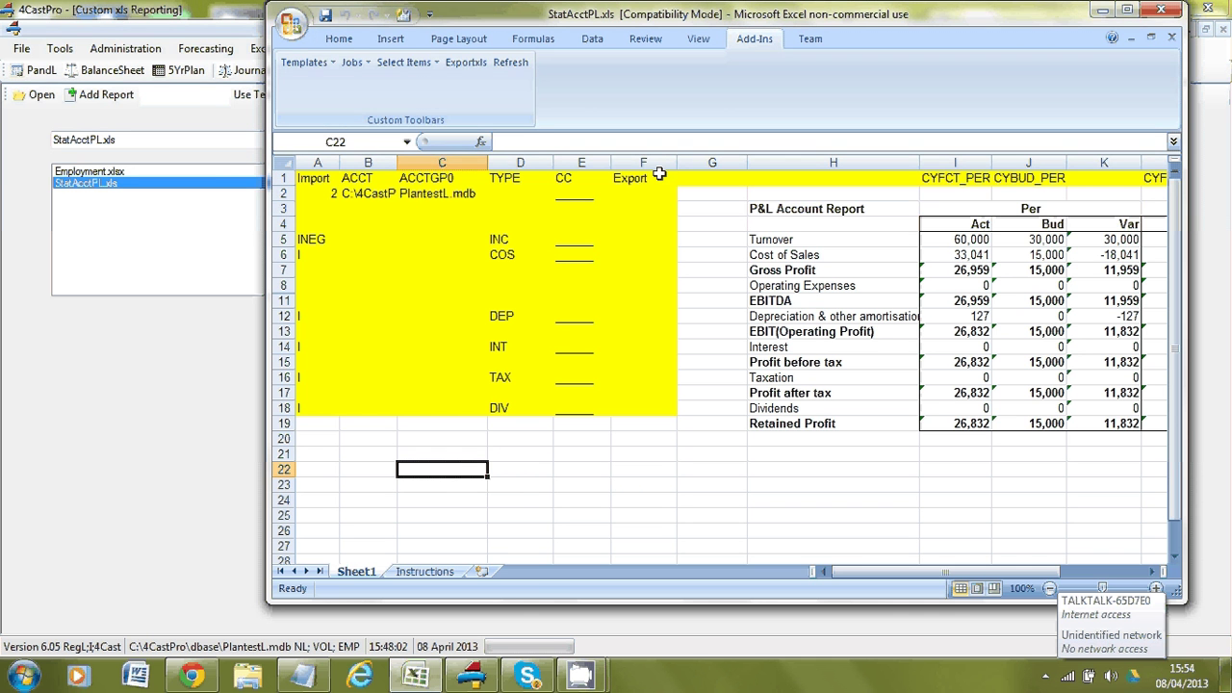
Move the CC entry from cell E2 to cell E3 in the StatAcctPL sheet.
left_click(594, 196)
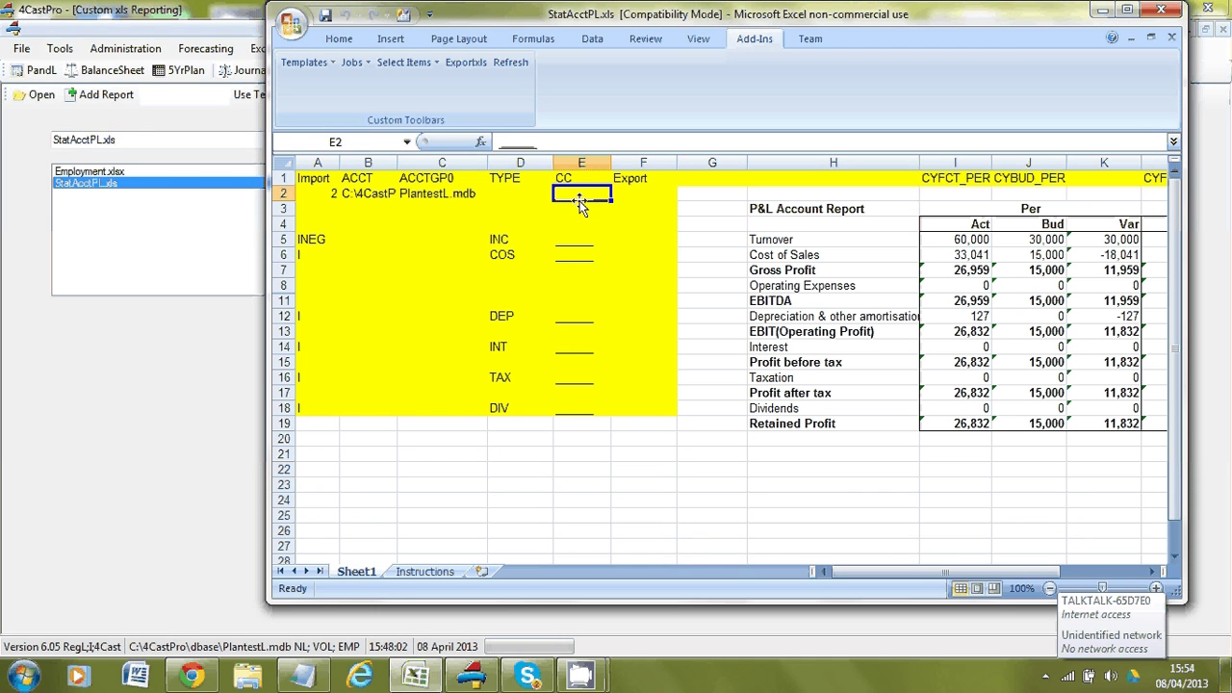
left_click_drag(579, 204, 621, 225)
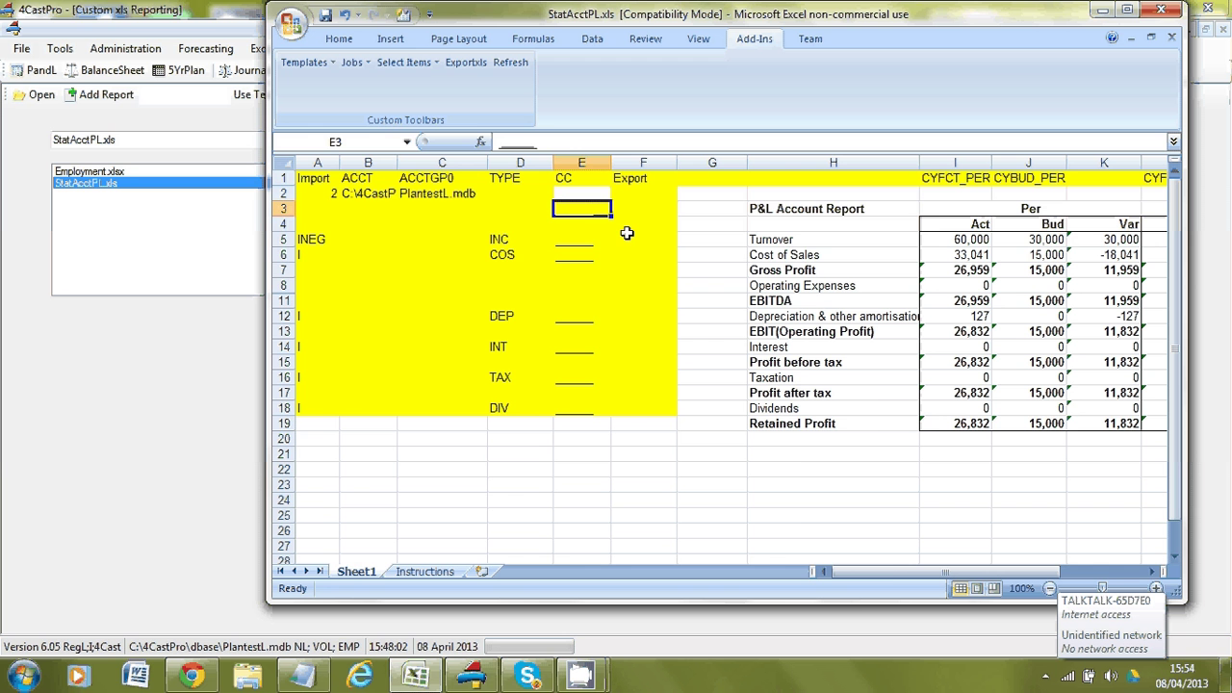
Examine the P&L Account Report along the Cost of Sales row, from the period and Ytd columns to the full-year forecast.
left_click(770, 252)
key("Right")
key("Right")
key("Right")
key("Right")
key("Right")
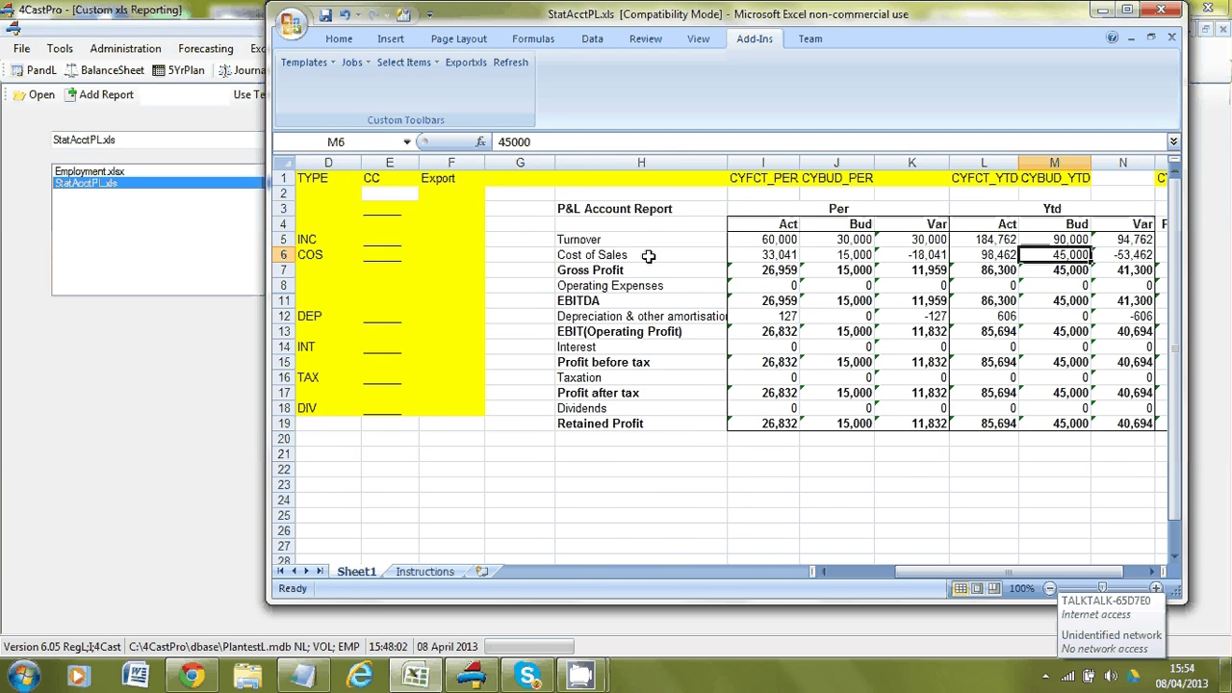
key("Right")
key("Right")
key("Right")
key("Right")
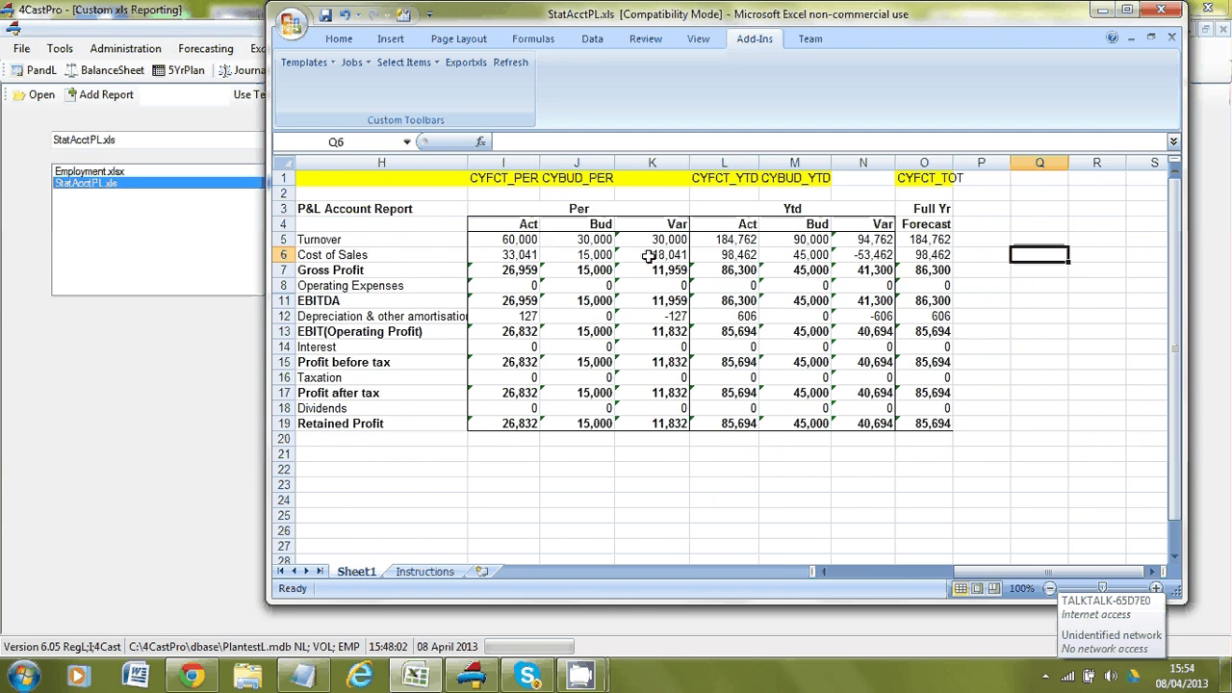
Examine the import criteria for the Turnover row across the Import, ACCT, TYPE and CC columns of StatAcctPL.
key("Left")
key("Left")
key("Left")
key("Left")
key("Left")
key("Left")
key("Left")
key("Left")
key("Left")
key("Left")
key("Left")
key("Left")
key("Left")
key("Left")
key("Left")
key("Left")
key("Right")
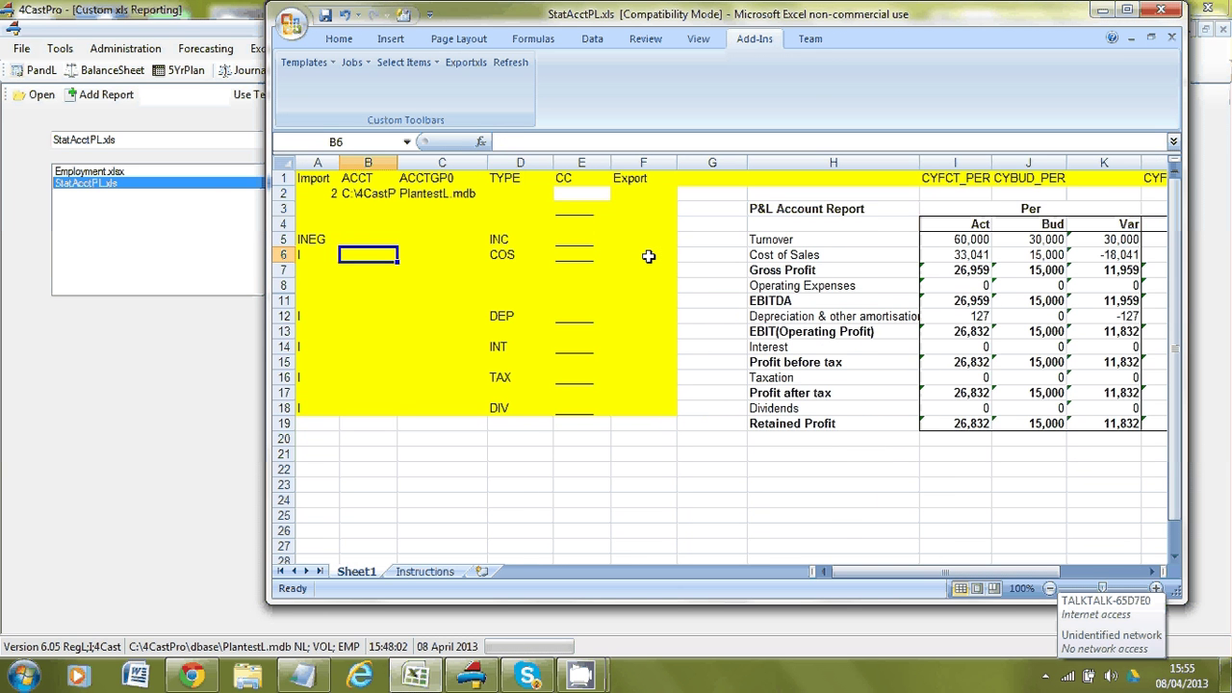
key("Up")
key("Right")
key("Right")
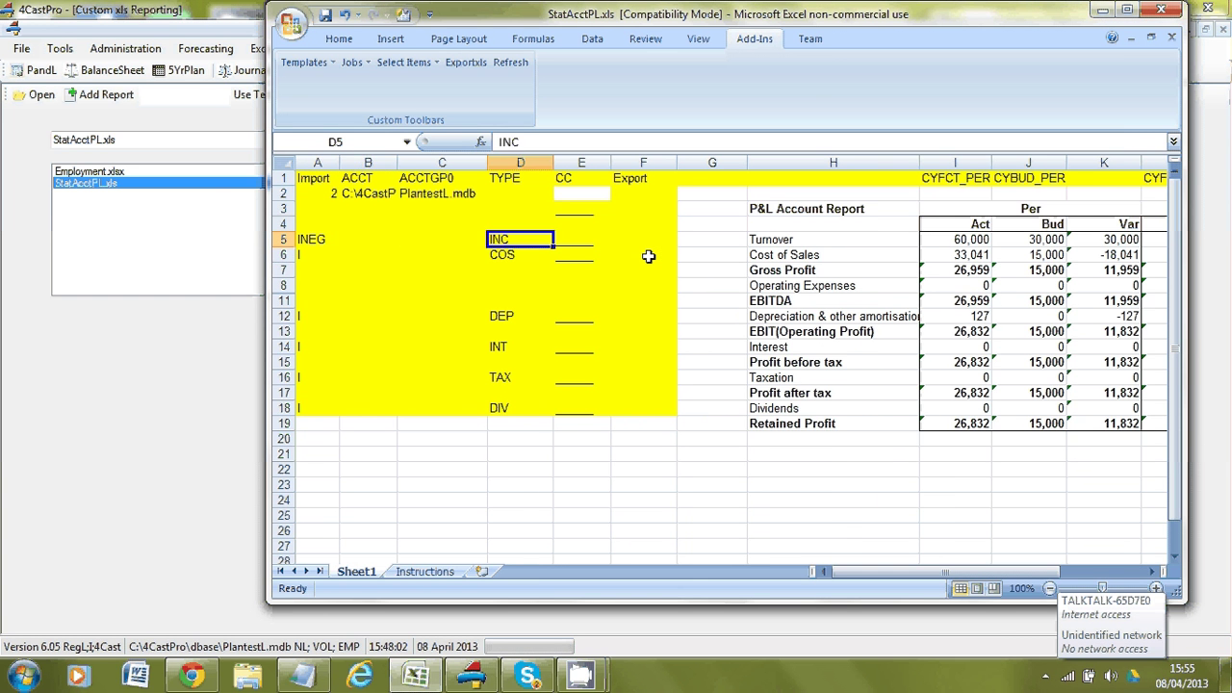
key("Left")
key("Left")
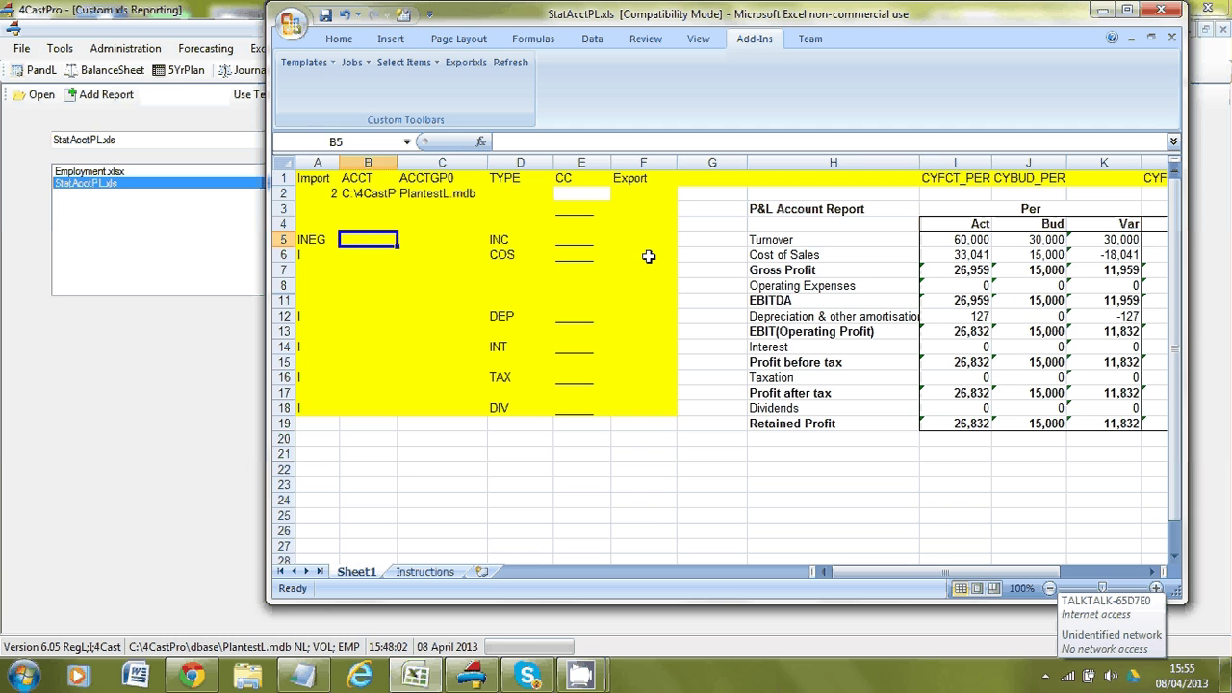
key("Right")
key("Right")
key("Right")
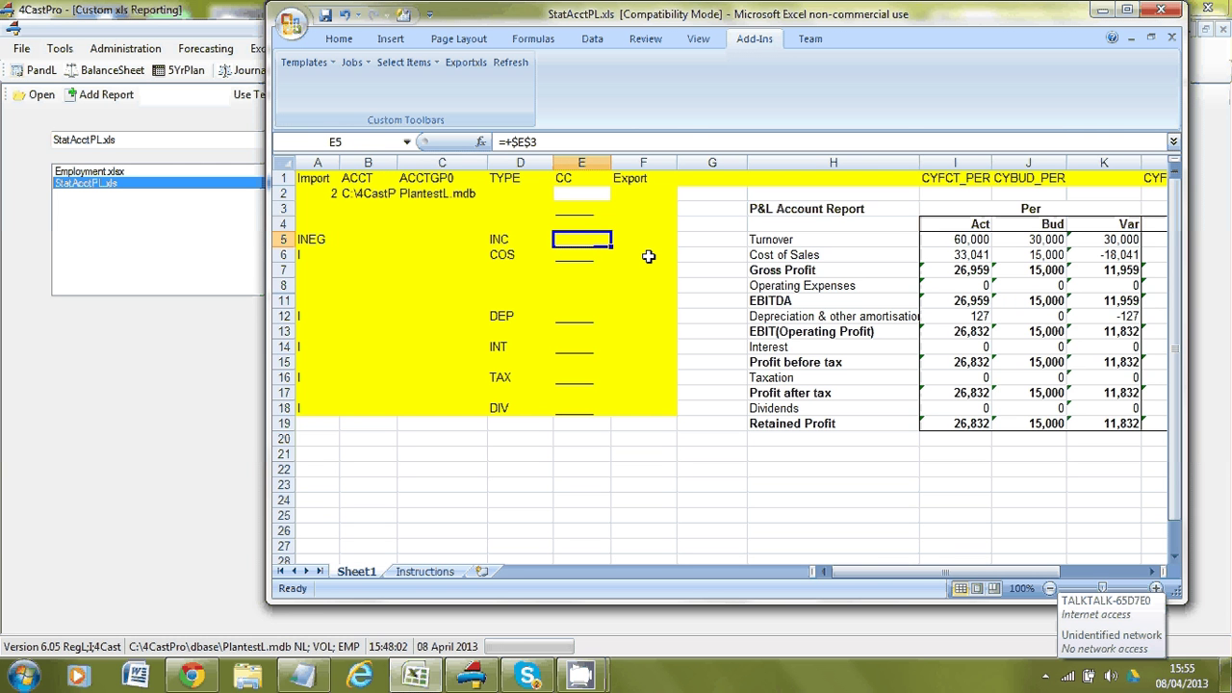
Examine the Turnover row of the P&L Account Report across its period and Ytd columns.
key("Right")
key("Right")
key("Right")
key("Right")
key("Right")
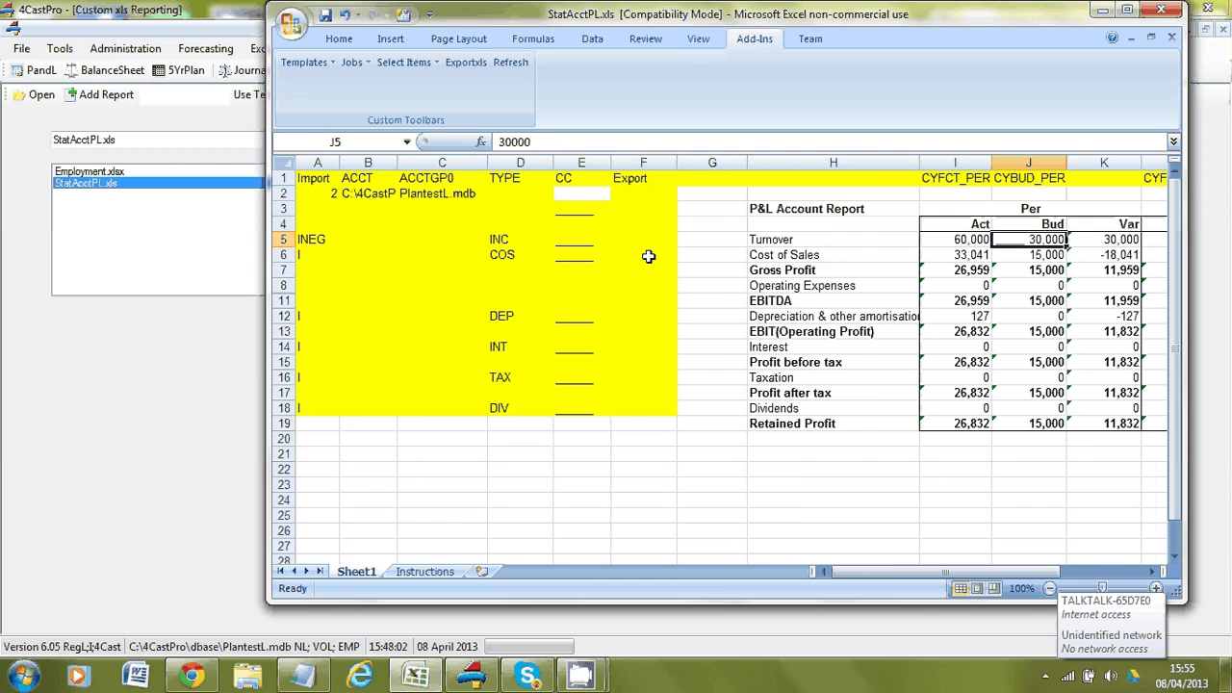
key("Right")
key("Right")
key("Right")
key("Right")
key("Left")
key("Left")
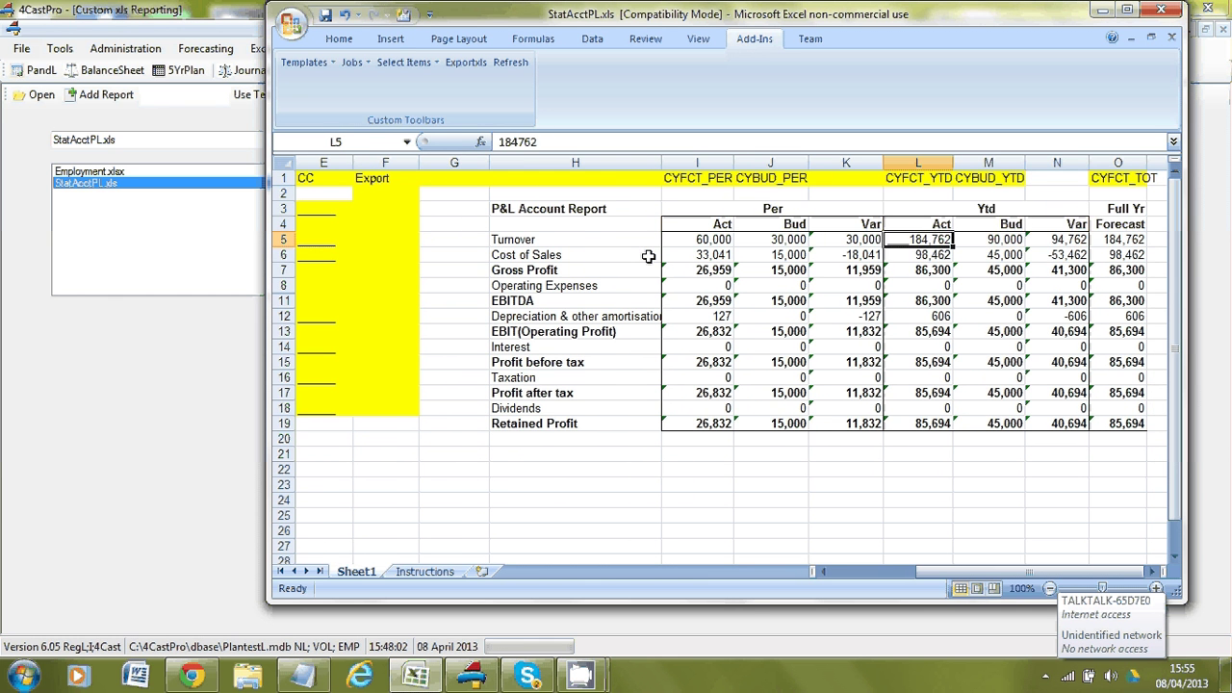
Examine the row 1 column codes above the report, including CYFCT_YTD and CYBUD_YTD, and return to the Ytd actual Turnover in cell L5.
key("Up")
key("Up")
key("Up")
key("Up")
key("Right")
key("Right")
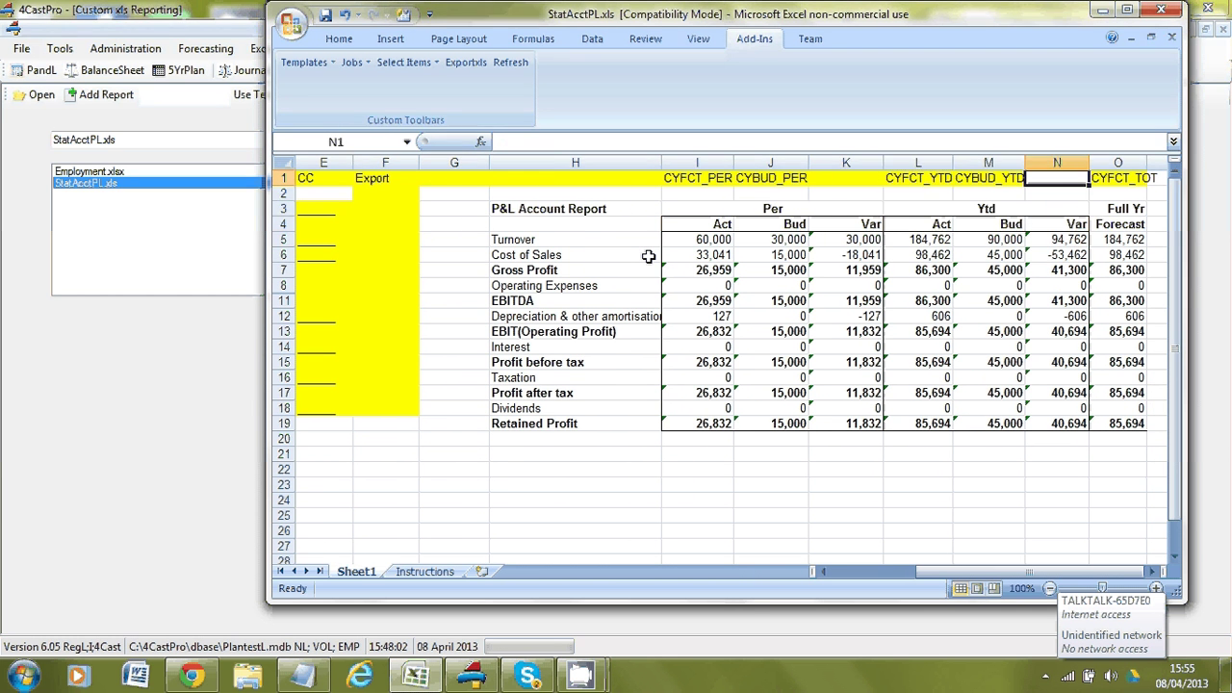
key("Right")
key("Right")
key("Left")
key("Left")
key("Left")
key("Left")
key("Left")
key("Left")
key("Left")
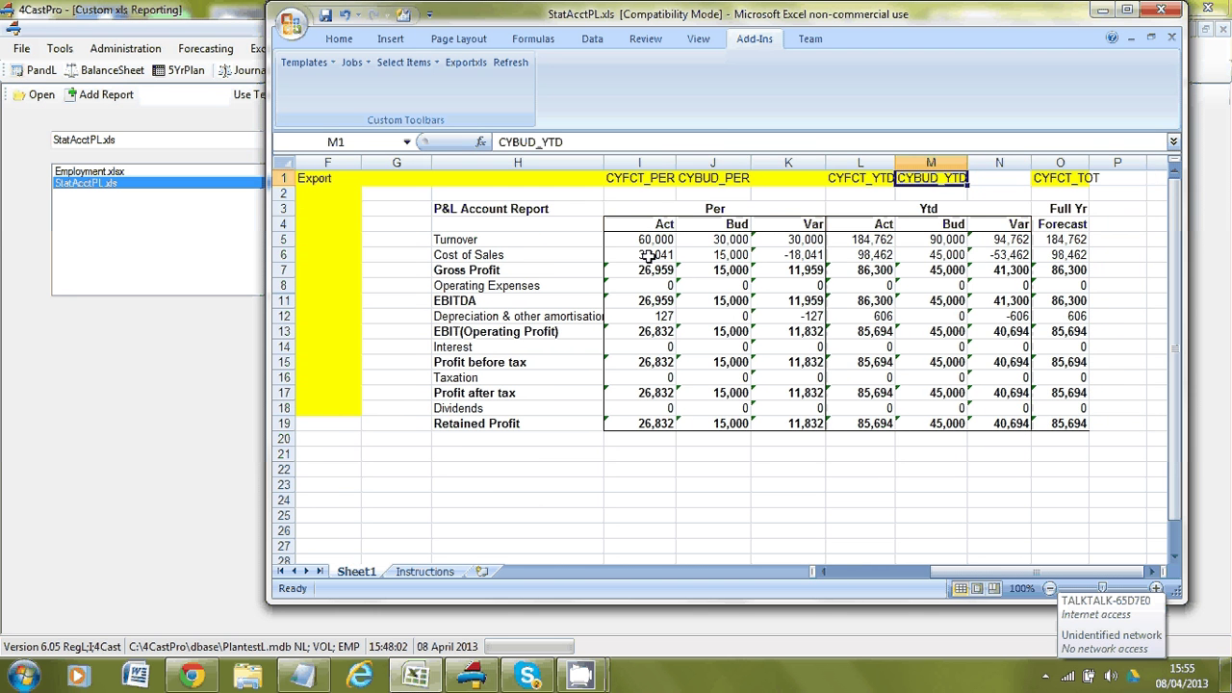
key("Right")
key("Right")
key("Right")
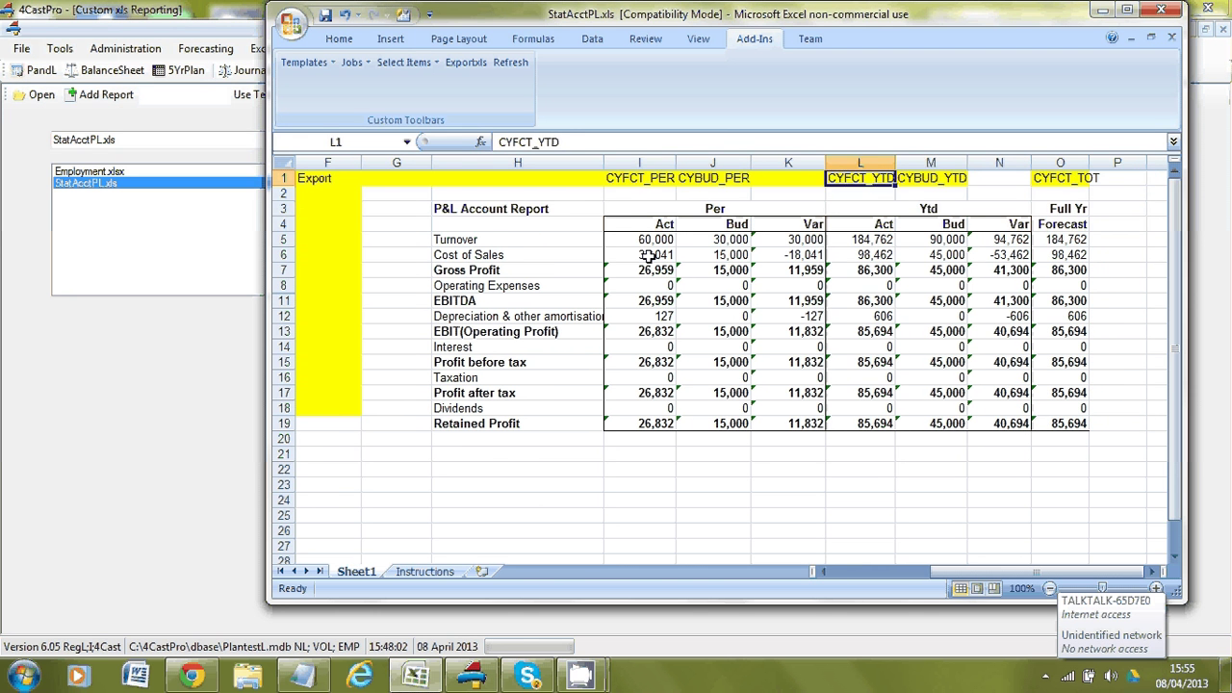
key("Right")
key("Down")
key("Down")
key("Down")
key("Down")
key("Left")
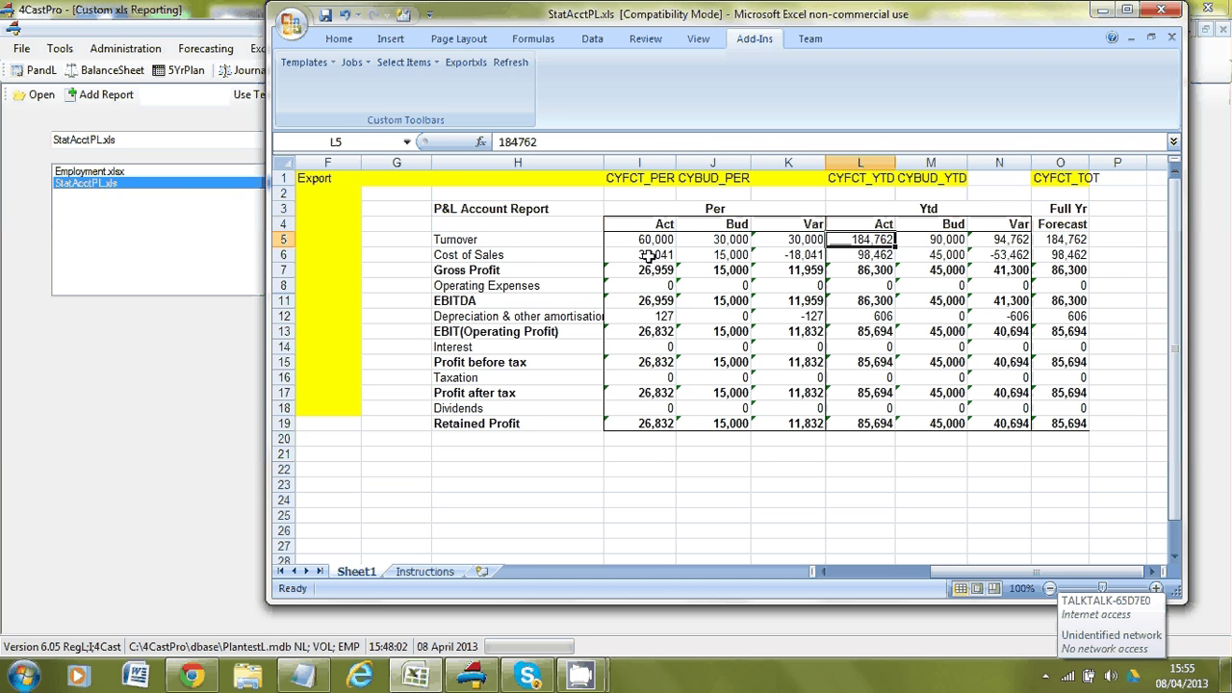
Refresh the report's NL ranges with all pages recalculated.
left_click(511, 65)
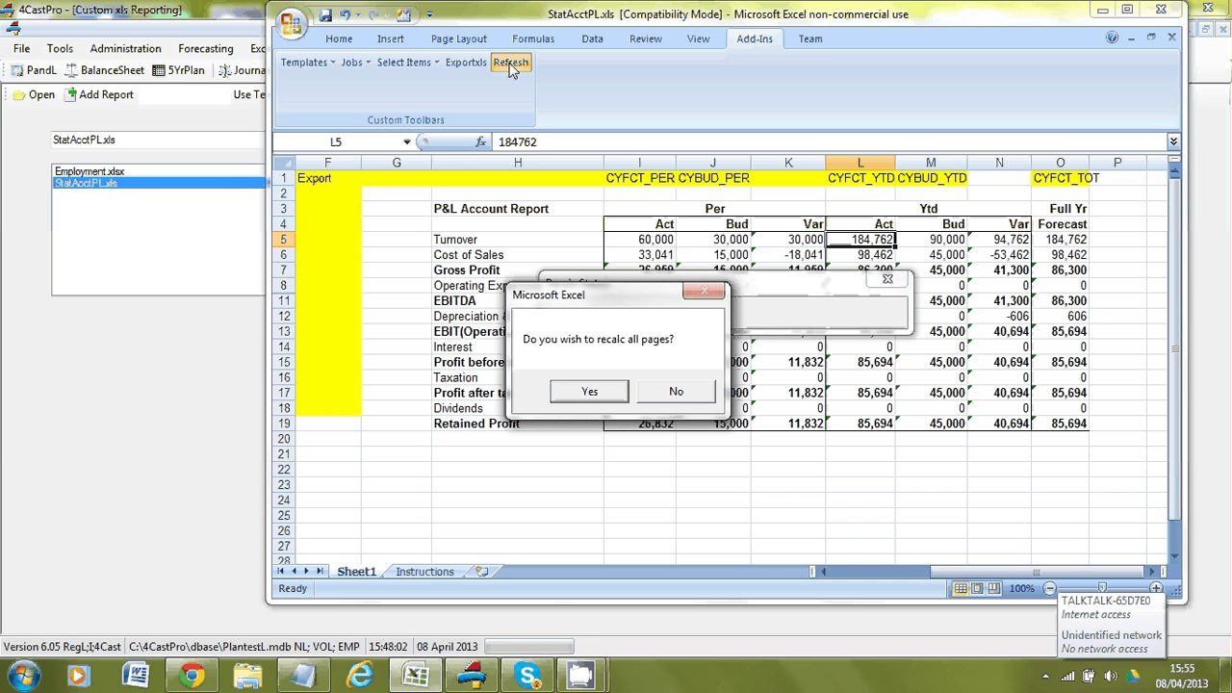
left_click(589, 391)
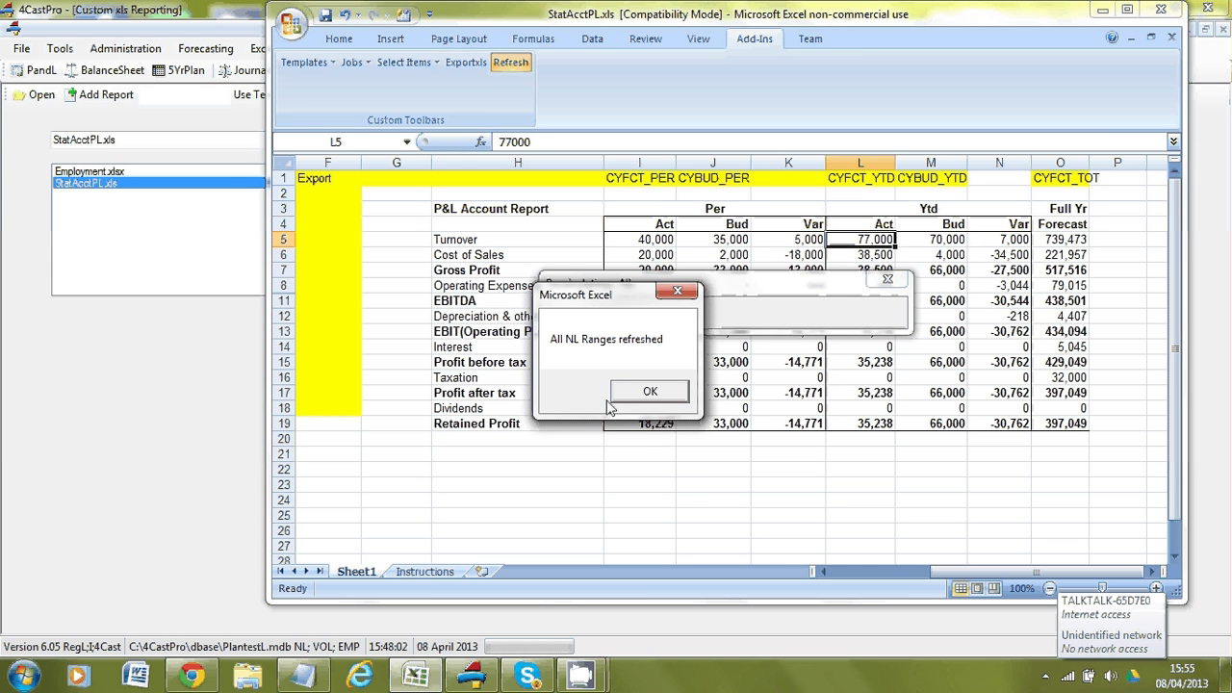
left_click(621, 391)
Examine the Operating Expenses row across the report figures and the import criteria columns.
left_click(637, 286)
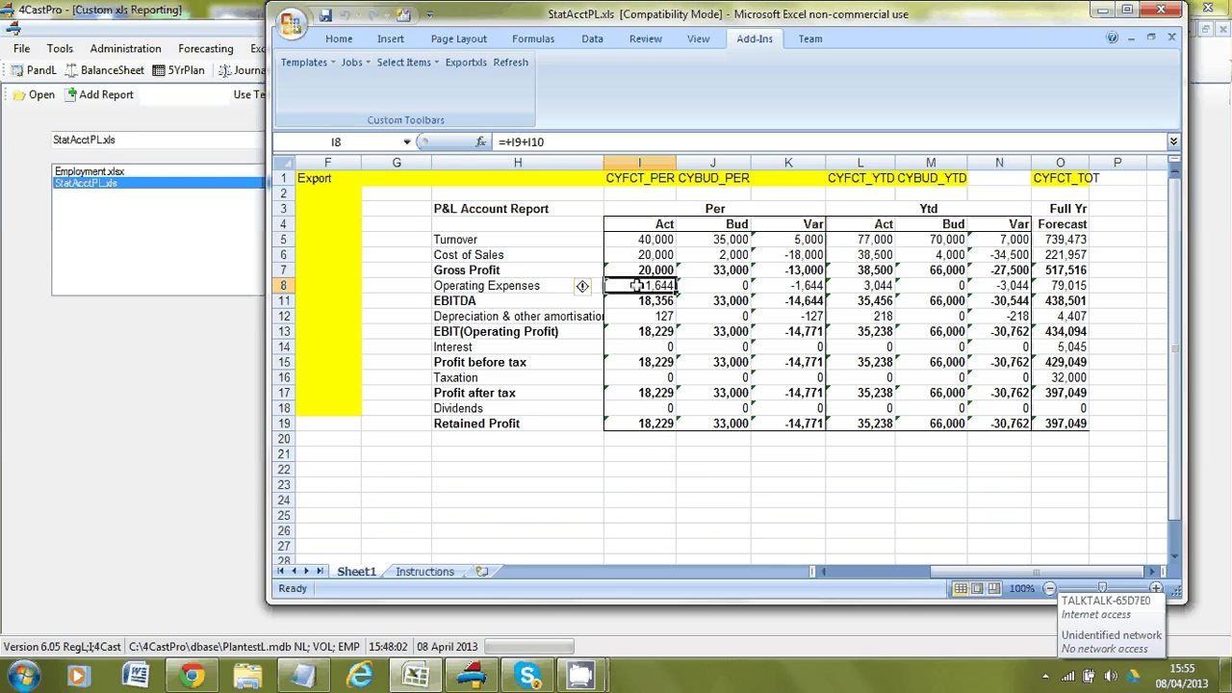
key("Right")
key("Right")
key("Right")
key("Right")
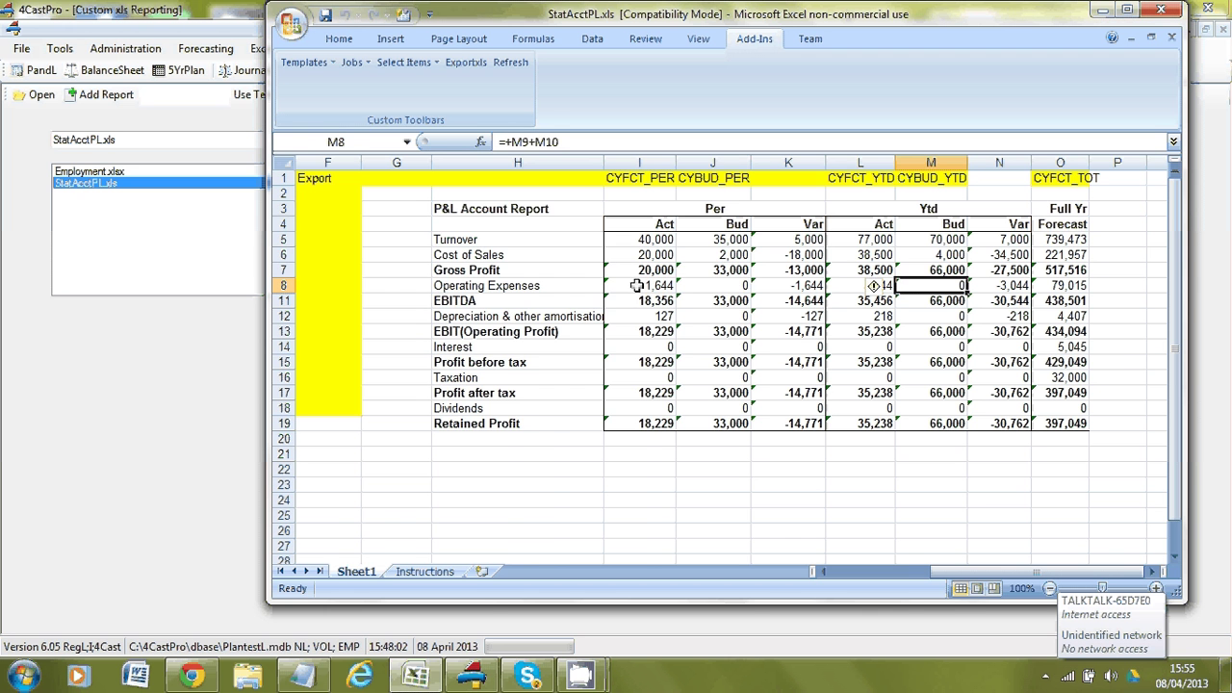
key("Left")
key("Left")
key("Left")
key("Left")
key("Left")
key("Left")
key("Left")
key("Left")
key("Left")
key("Left")
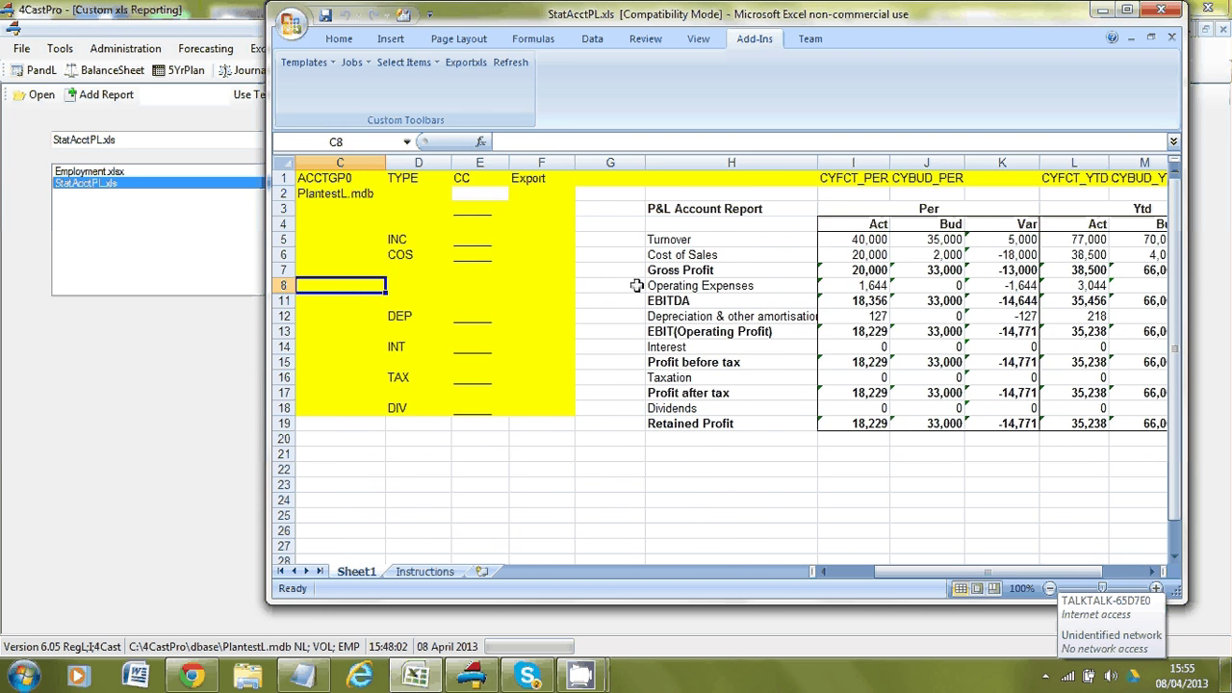
key("Left")
key("Left")
key("Right")
key("Right")
key("Right")
key("Right")
key("Right")
key("Right")
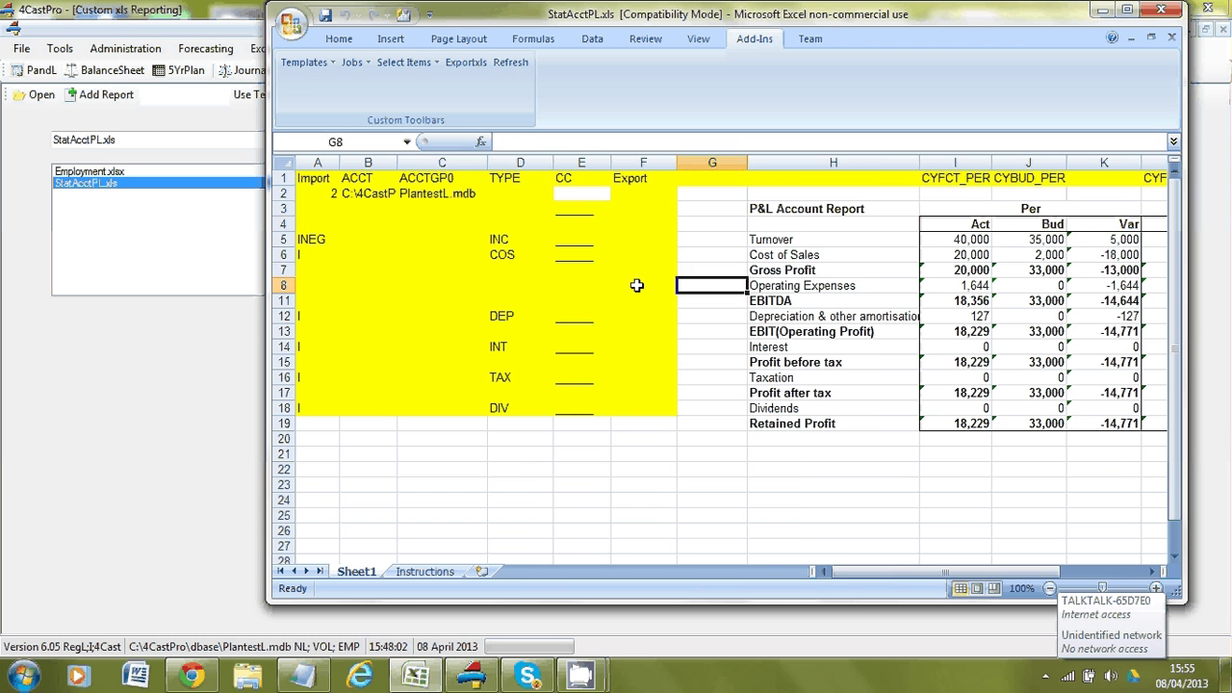
key("Right")
key("Right")
key("Right")
key("Right")
key("Right")
key("Right")
key("Right")
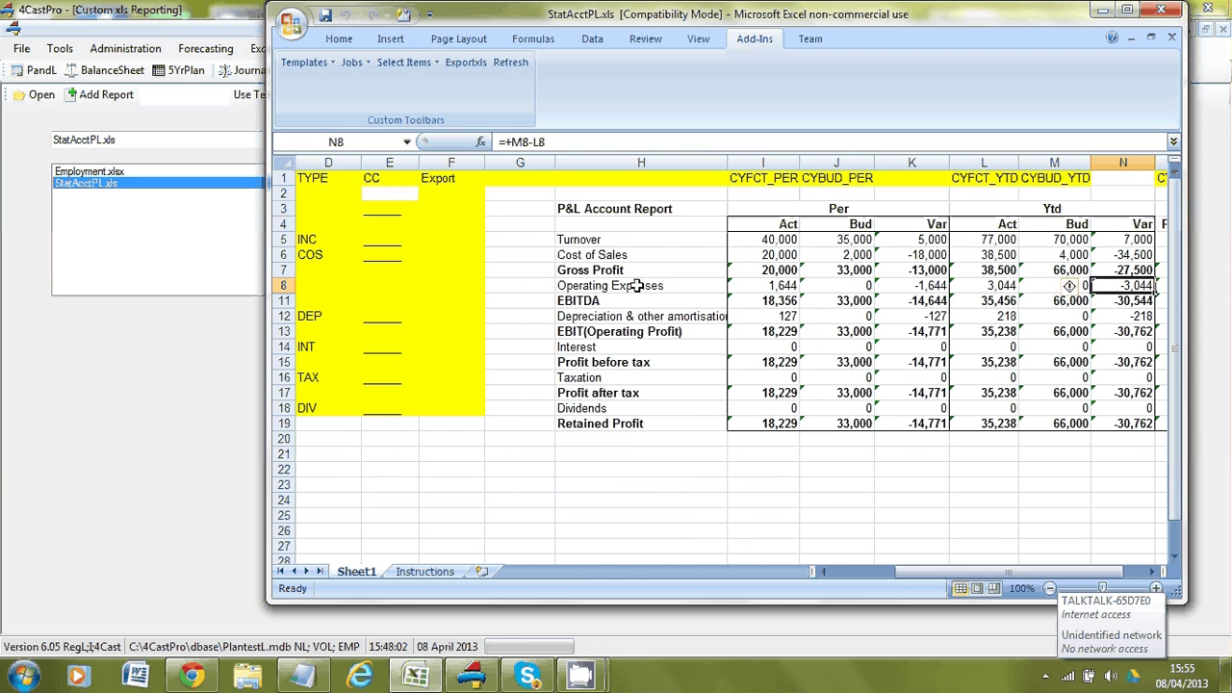
key("Right")
key("Right")
key("Right")
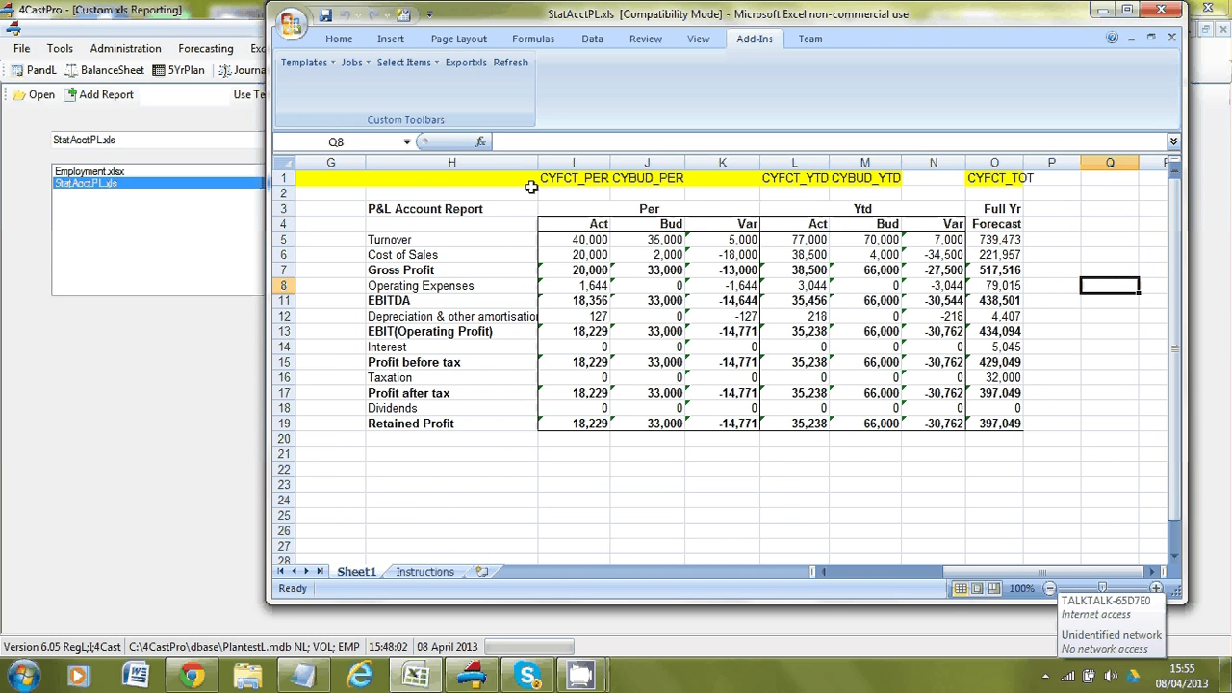
Examine the import criteria from the Turnover row down to the Depreciation row, including the ACCT and CC columns.
left_click(614, 301)
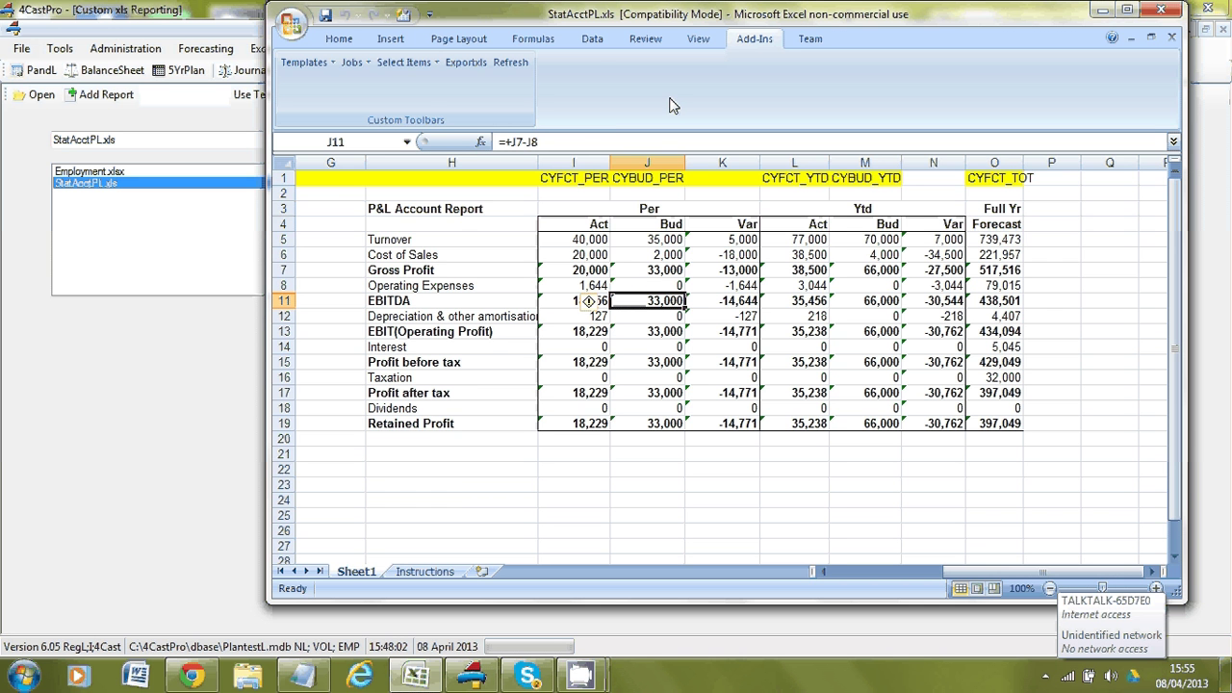
left_click(393, 243)
key("Left")
key("Left")
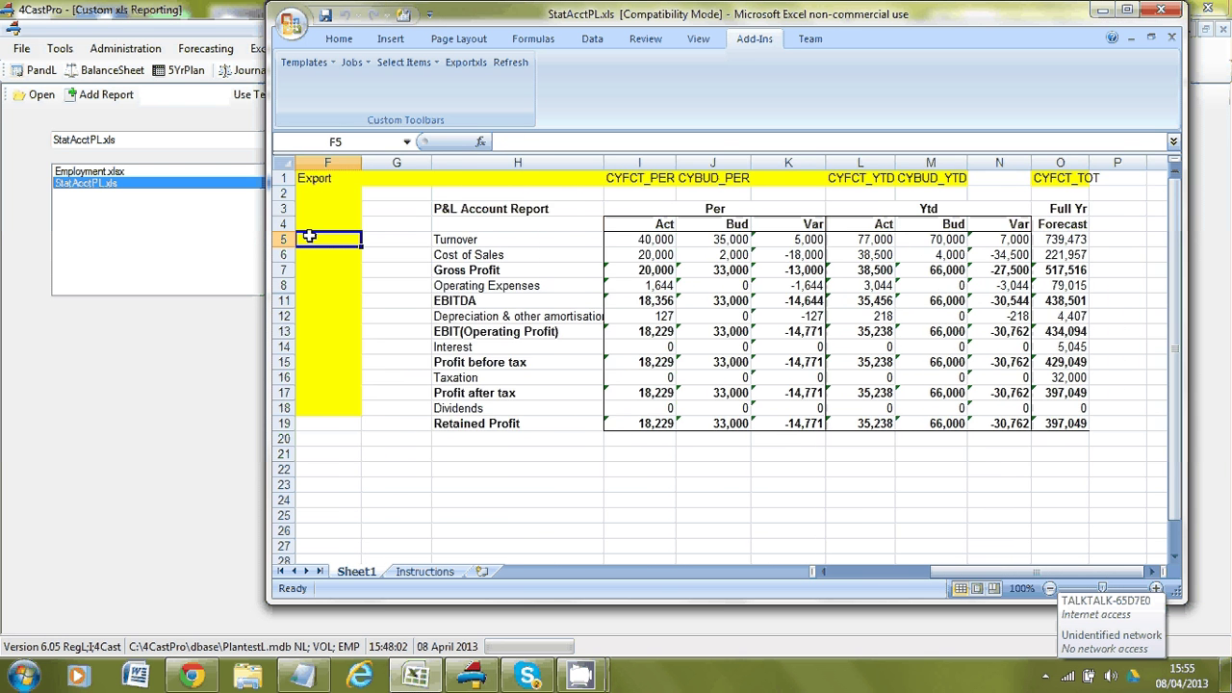
key("Left")
key("Left")
key("Left")
key("Left")
key("Left")
key("Right")
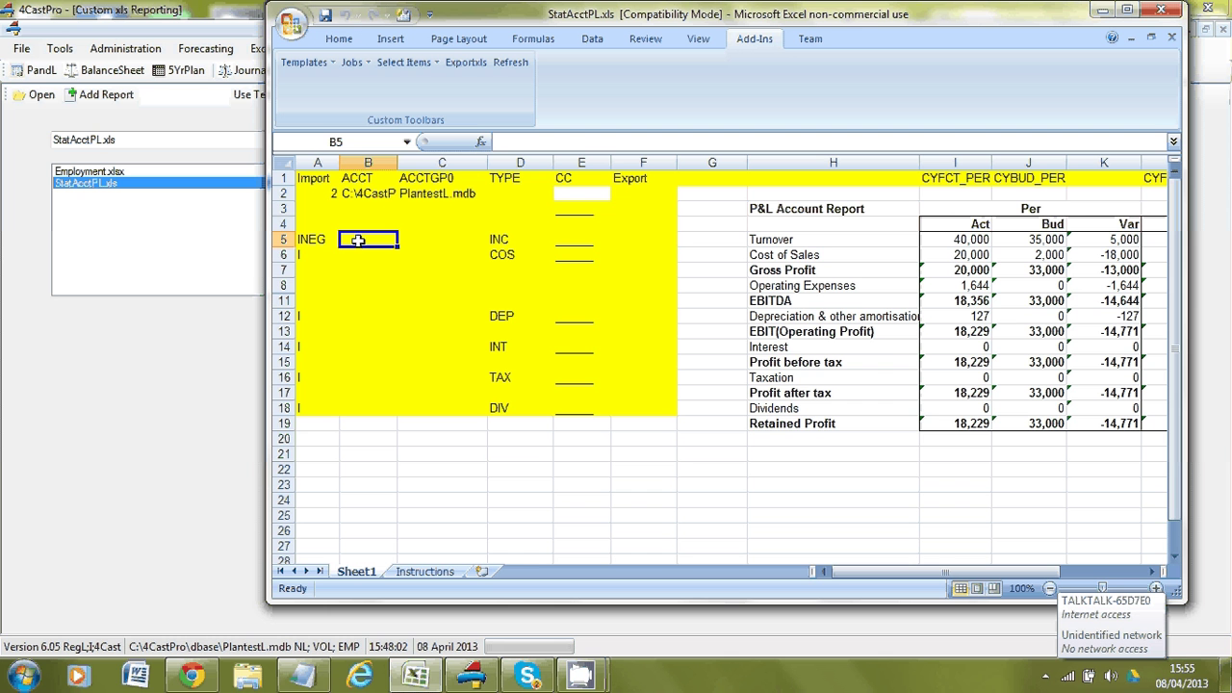
key("Down")
key("Down")
key("Down")
key("Down")
key("Down")
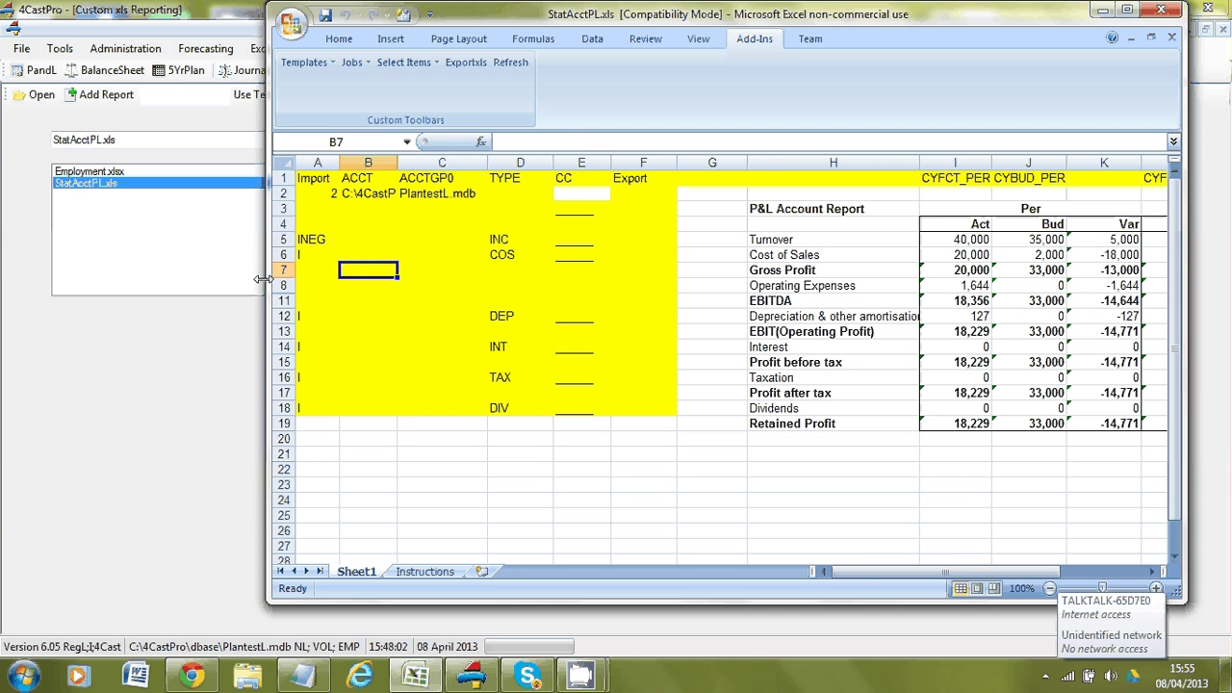
key("Right")
key("Right")
key("Right")
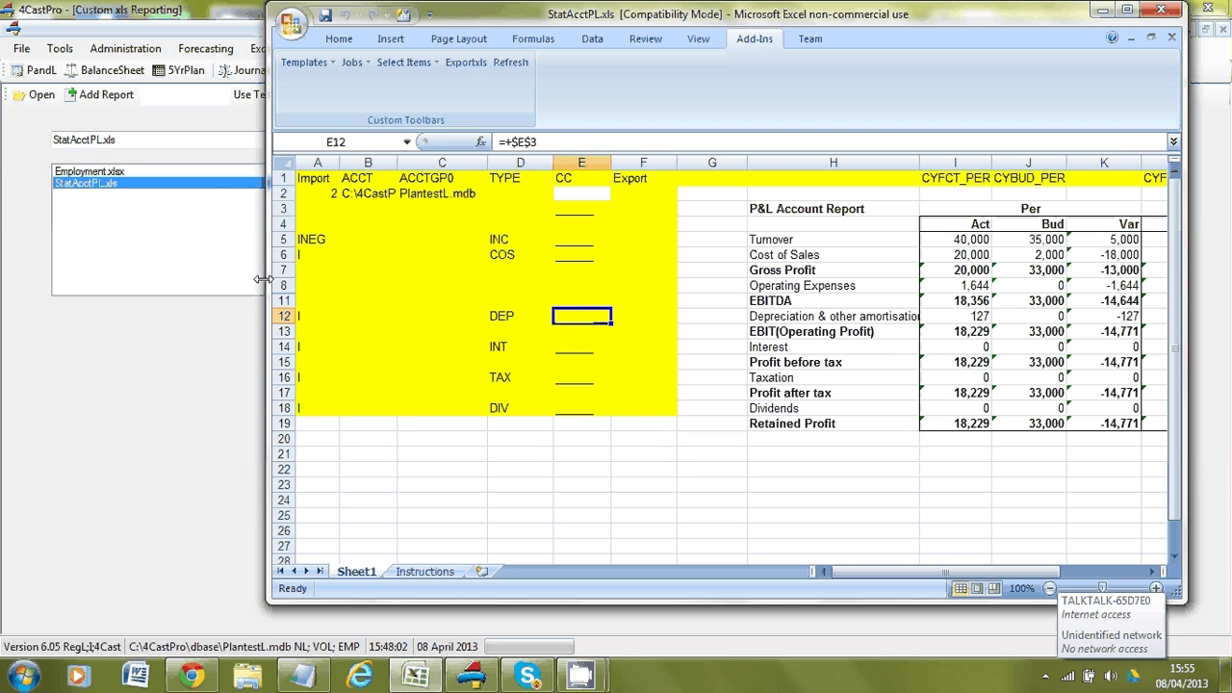
key("Up")
key("Up")
key("Up")
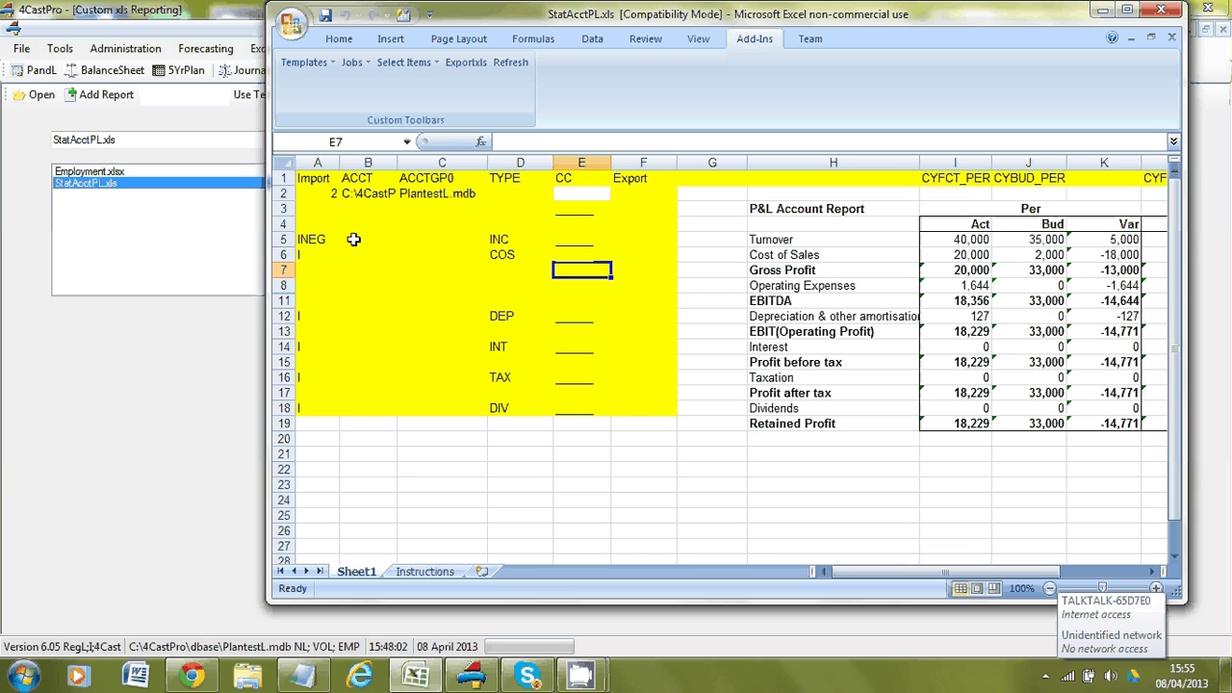
Enter E in the Export column of the COS row, cell F6.
left_click(616, 255)
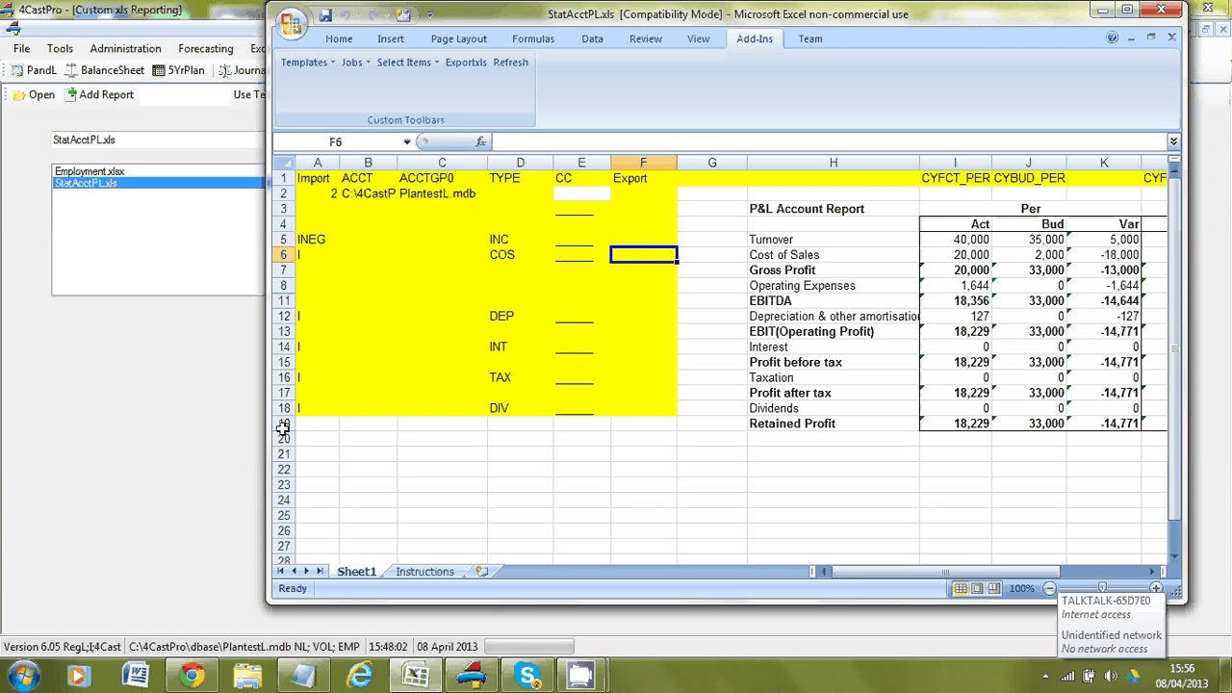
type("E")
key("BackSpace")
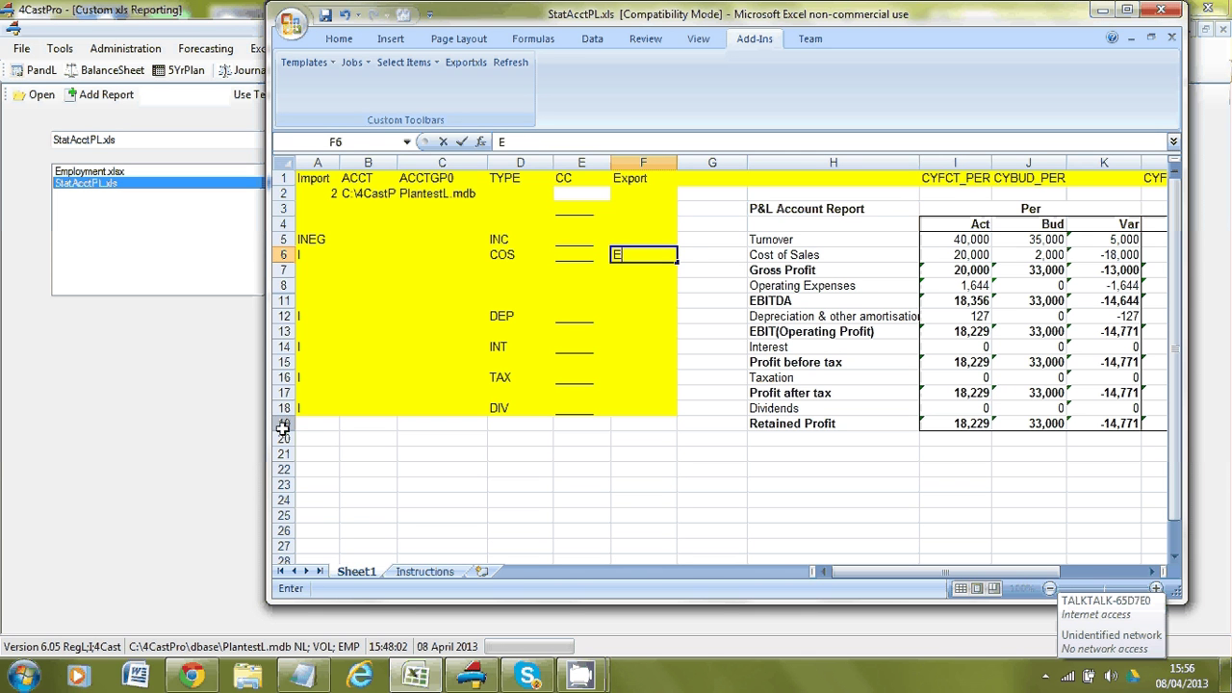
key("Return")
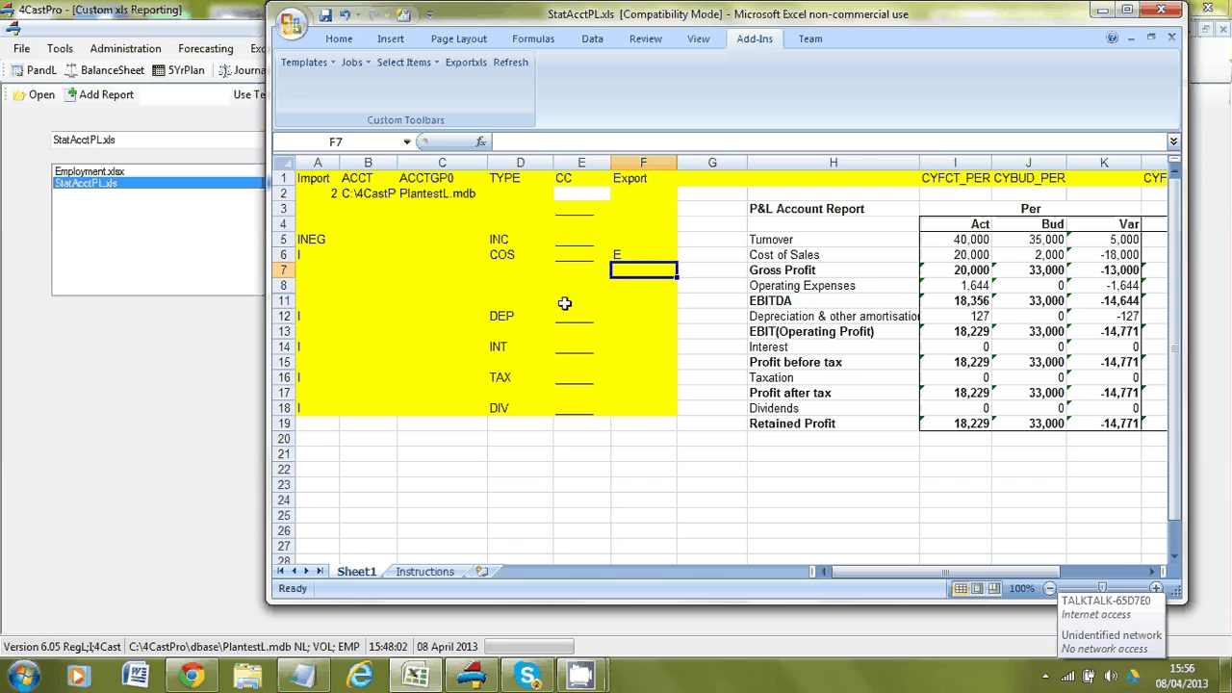
Close the StatAcctPL.xls workbook and return to Custom xls Reporting in 4CastPro.
left_click(1161, 10)
left_click(618, 384)
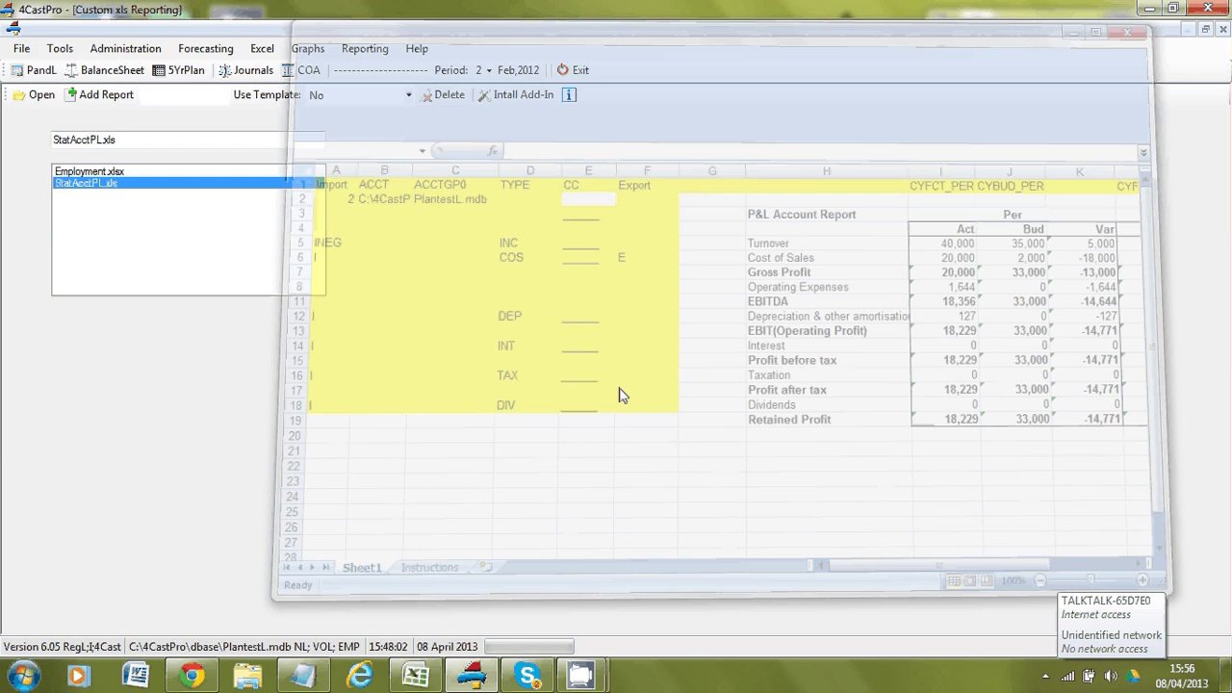